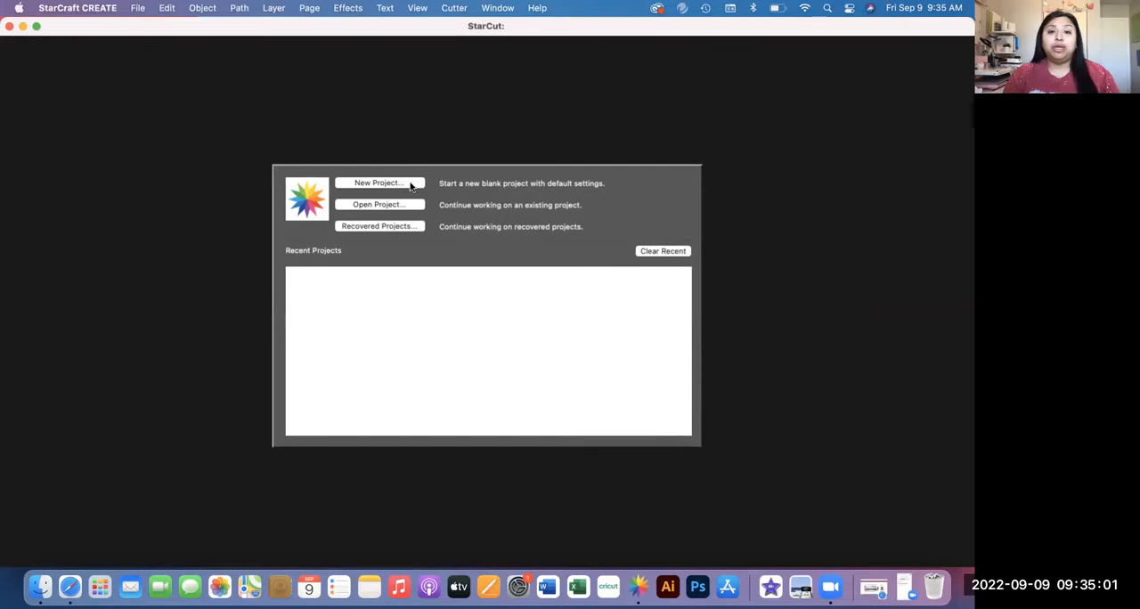
Step: View the StarCraft CREATE version information and close it
{"action": "left_click", "coordinate": [535, 9]}
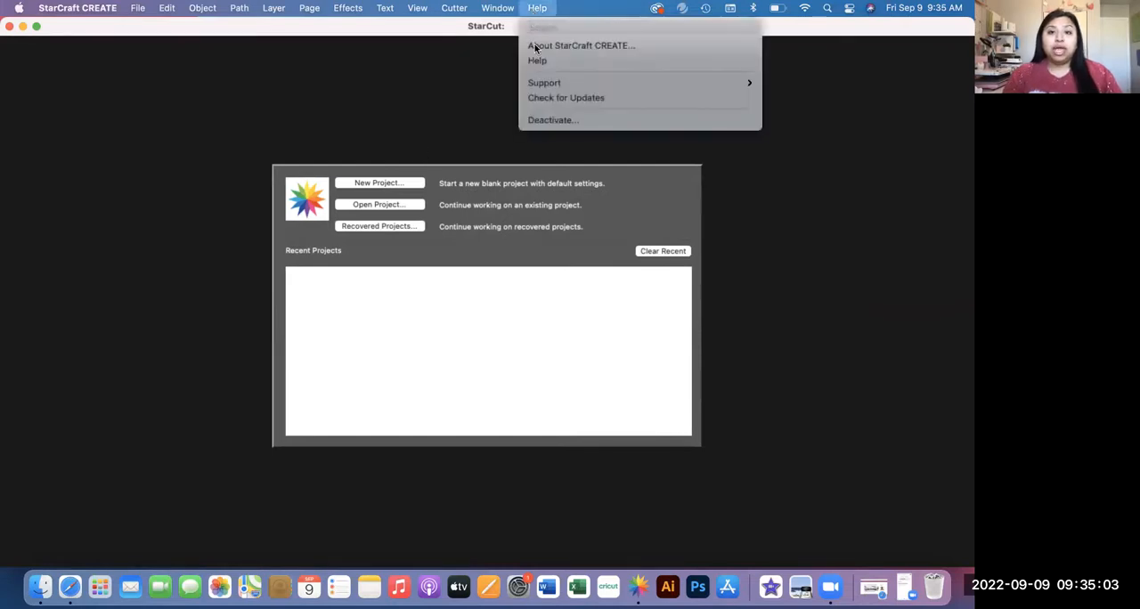
{"action": "left_click", "coordinate": [535, 45]}
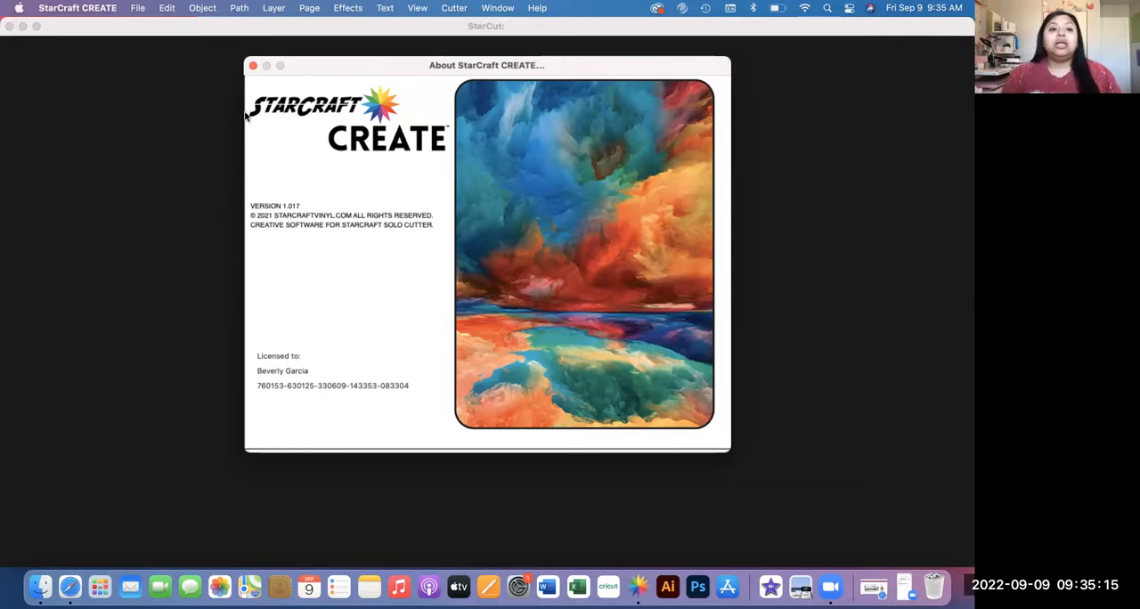
{"action": "left_click", "coordinate": [253, 65]}
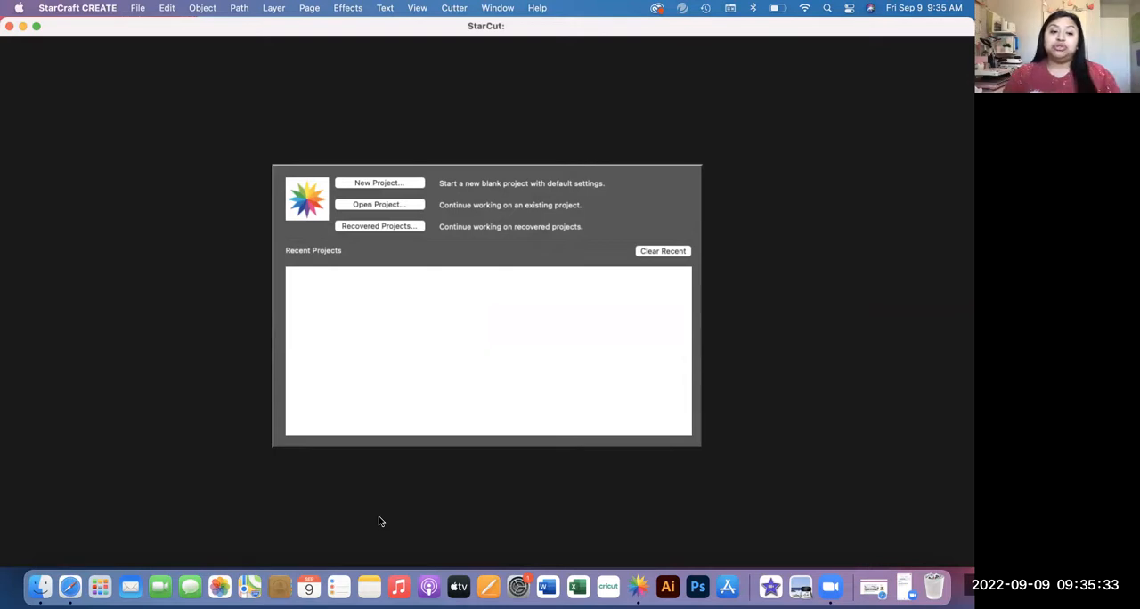
Step: Switch to Safari and open the StarCraft CREATE for PC and Mac download from the SOLO and CREATE support page
{"action": "left_click", "coordinate": [70, 587]}
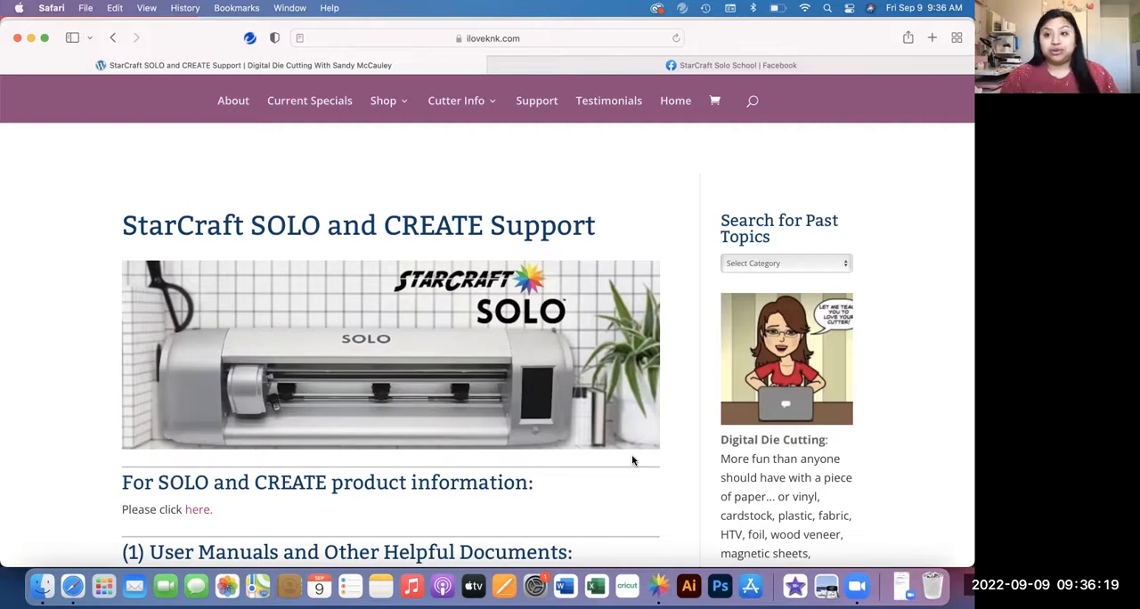
{"action": "scroll", "coordinate": [633, 458], "scroll_direction": "down", "scroll_amount": 3}
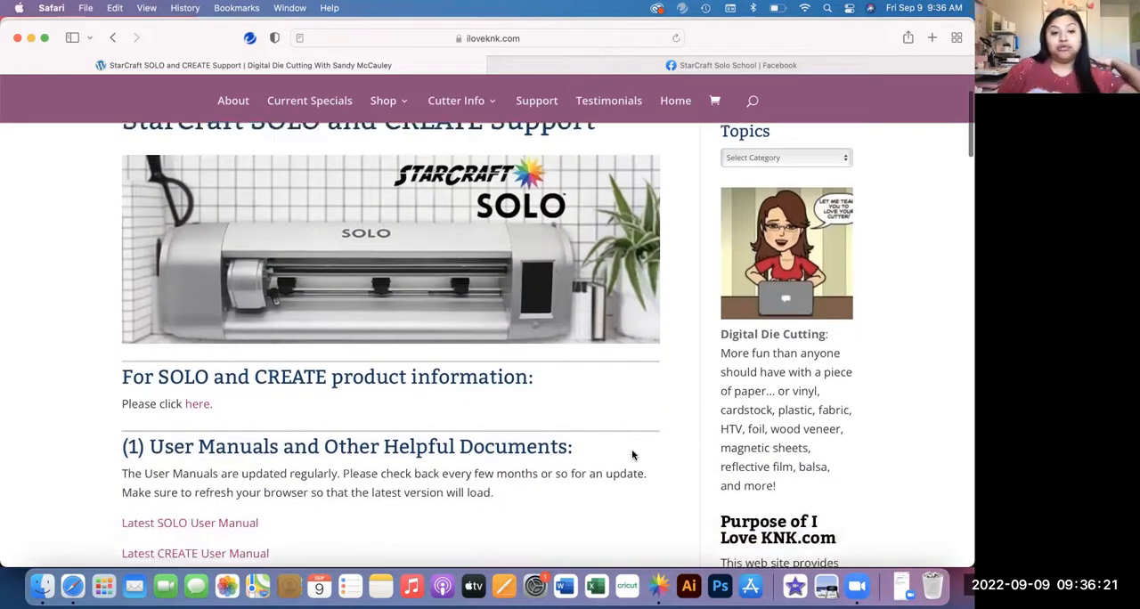
{"action": "scroll", "coordinate": [632, 455], "scroll_direction": "down", "scroll_amount": 2}
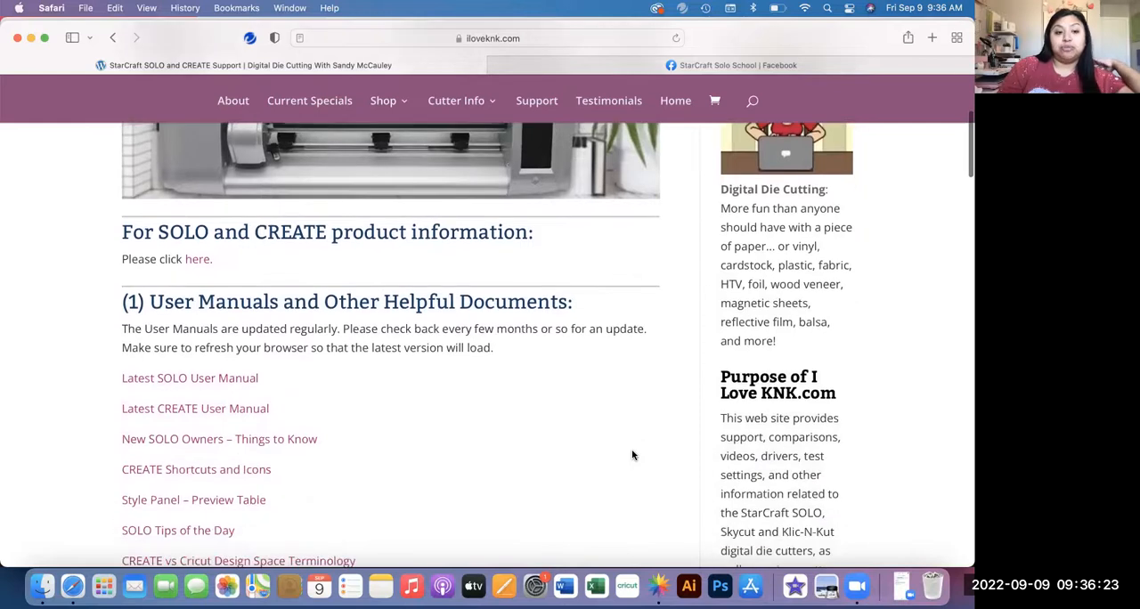
{"action": "scroll", "coordinate": [632, 455], "scroll_direction": "down", "scroll_amount": 2}
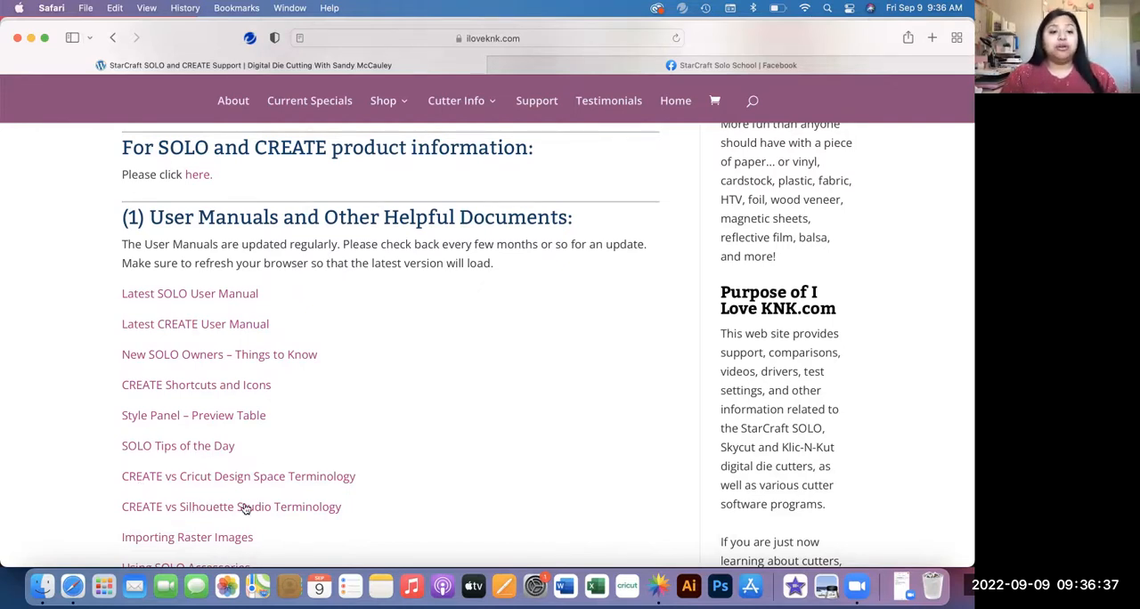
{"action": "scroll", "coordinate": [243, 507], "scroll_direction": "down", "scroll_amount": 2}
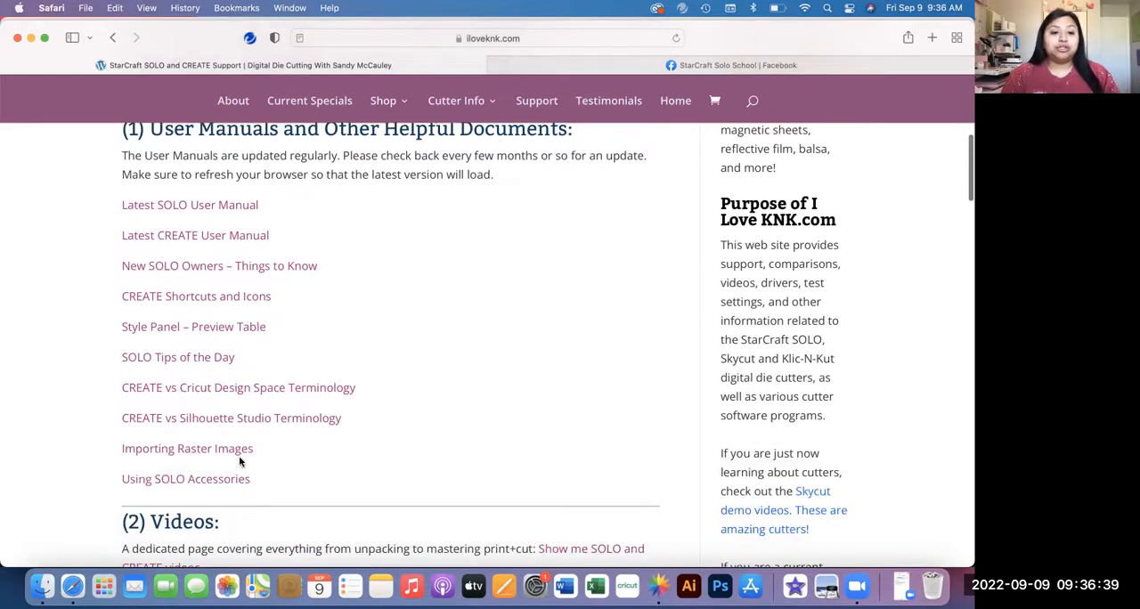
{"action": "scroll", "coordinate": [301, 526], "scroll_direction": "down", "scroll_amount": 3}
{"action": "scroll", "coordinate": [301, 527], "scroll_direction": "down", "scroll_amount": 1}
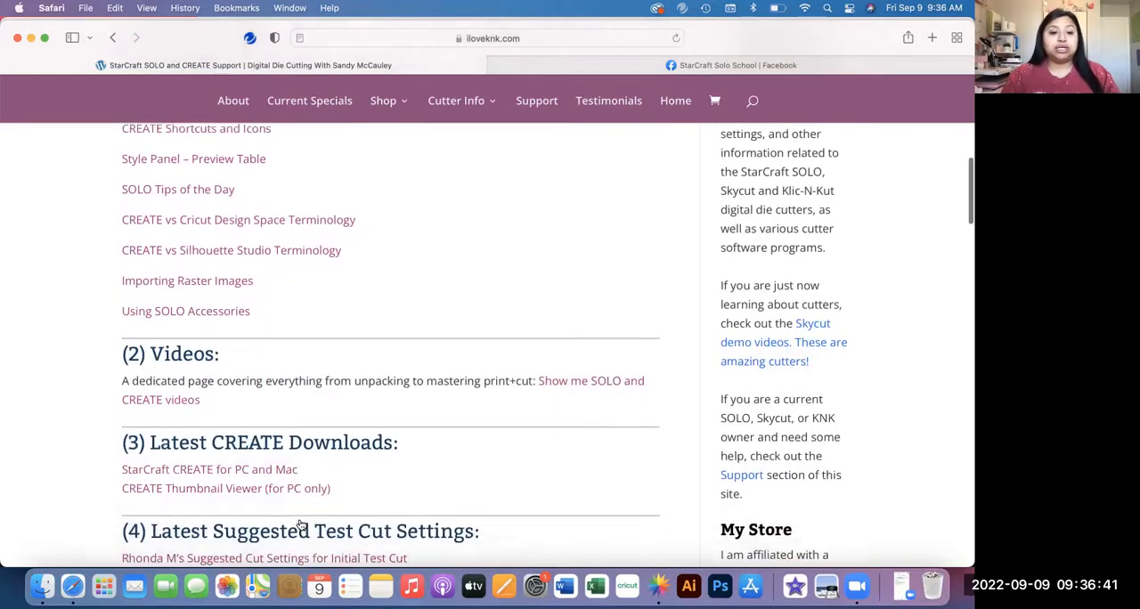
{"action": "left_click", "coordinate": [172, 472]}
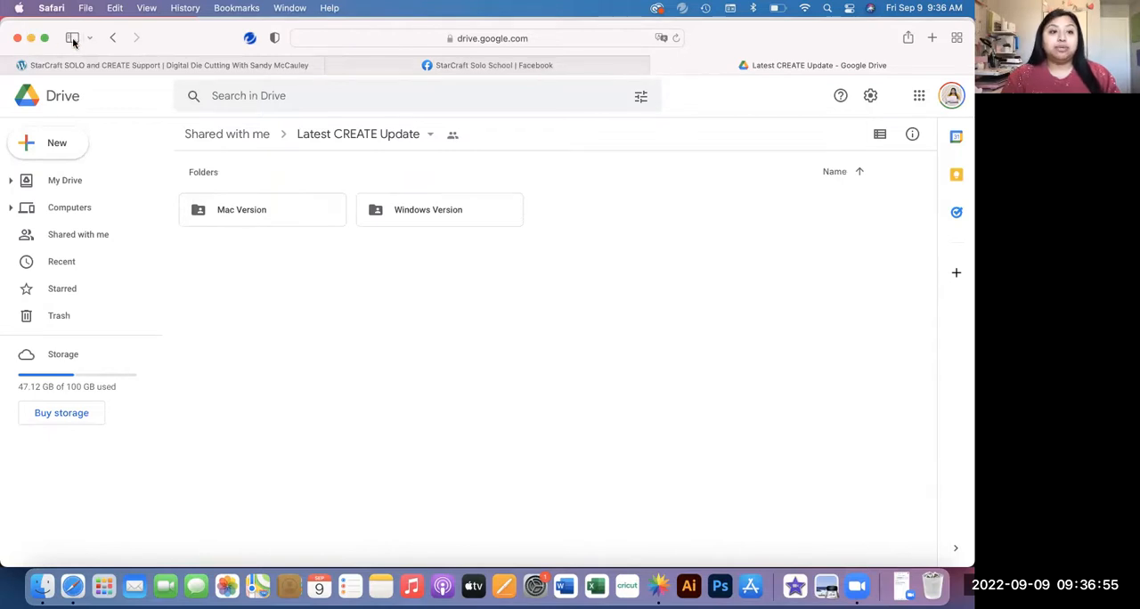
Step: Return to the support page, open the StarCraft Vinyl – Crafting with SOLO, CREATE support group, and close it after viewing
{"action": "left_click", "coordinate": [92, 65]}
{"action": "scroll", "coordinate": [218, 381], "scroll_direction": "down", "scroll_amount": 6}
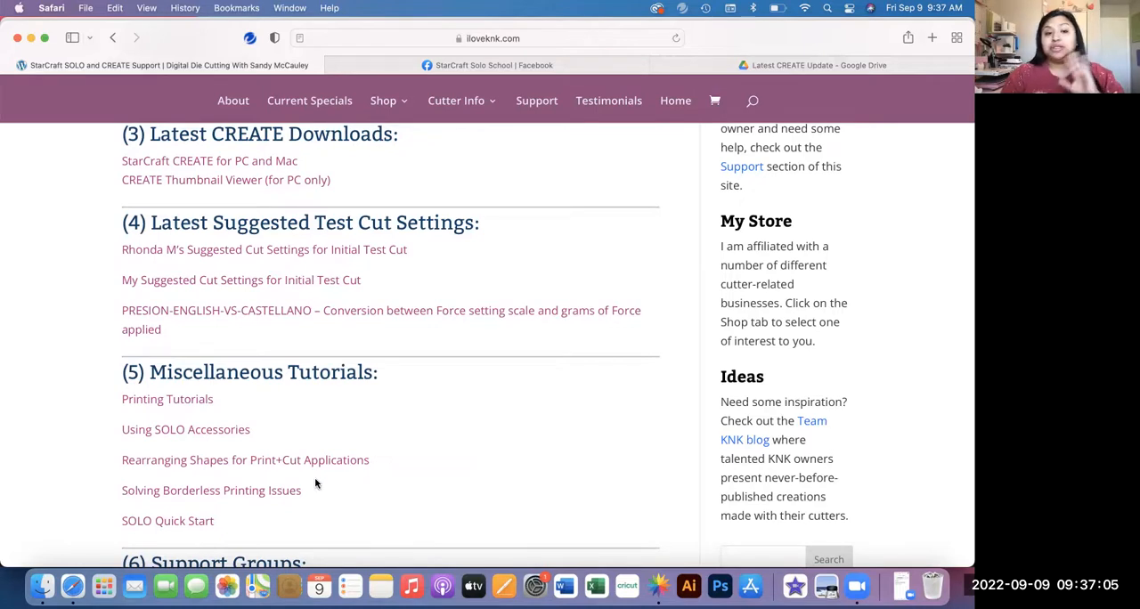
{"action": "scroll", "coordinate": [315, 483], "scroll_direction": "down", "scroll_amount": 3}
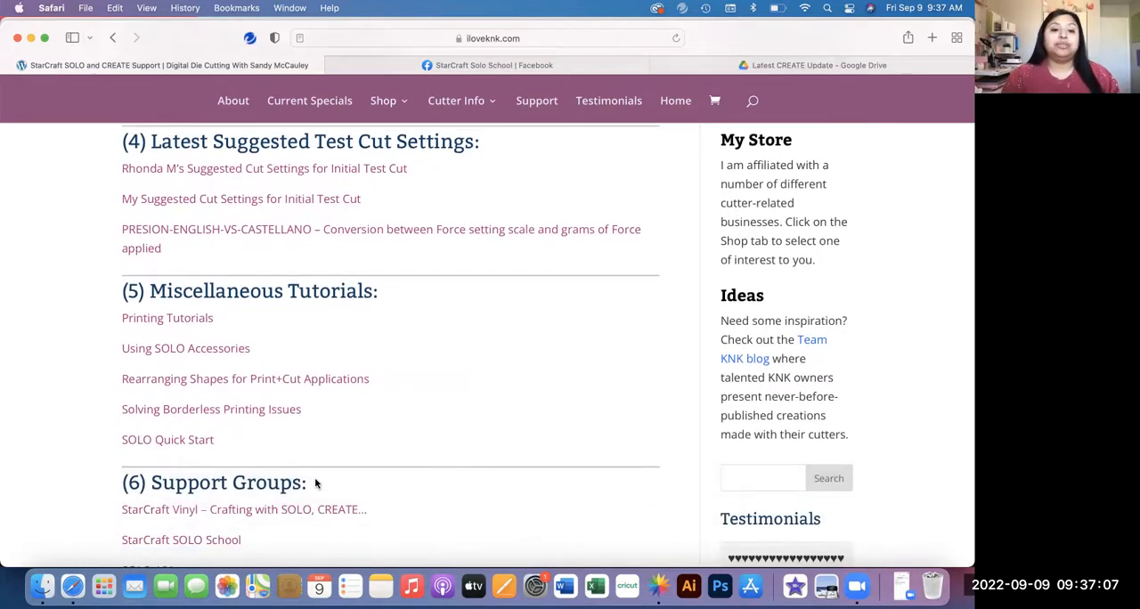
{"action": "scroll", "coordinate": [316, 484], "scroll_direction": "down", "scroll_amount": 2}
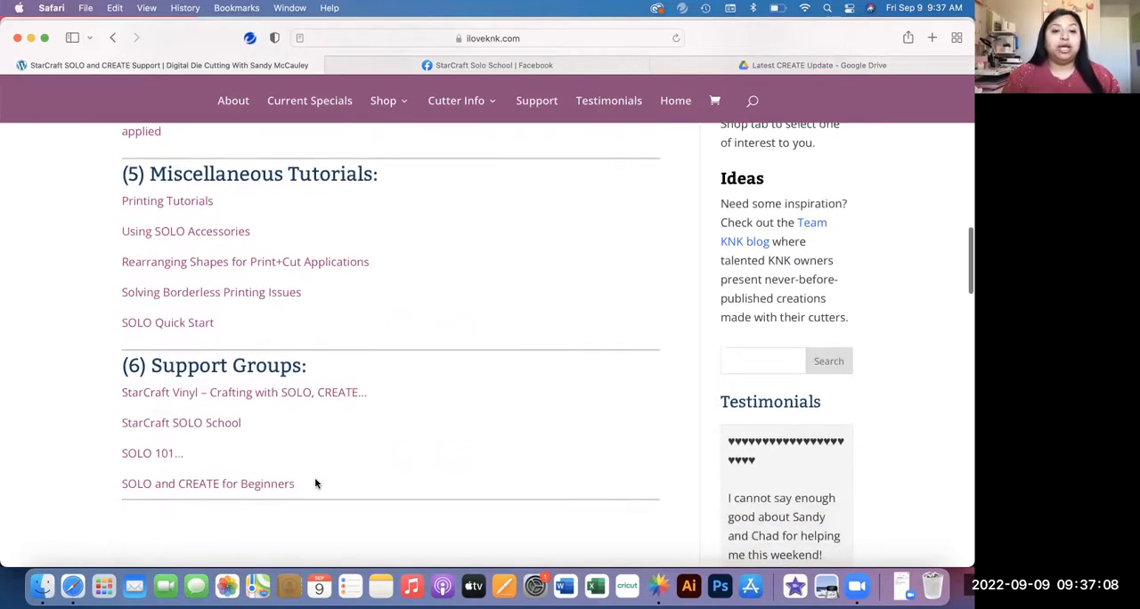
{"action": "left_click", "coordinate": [304, 396]}
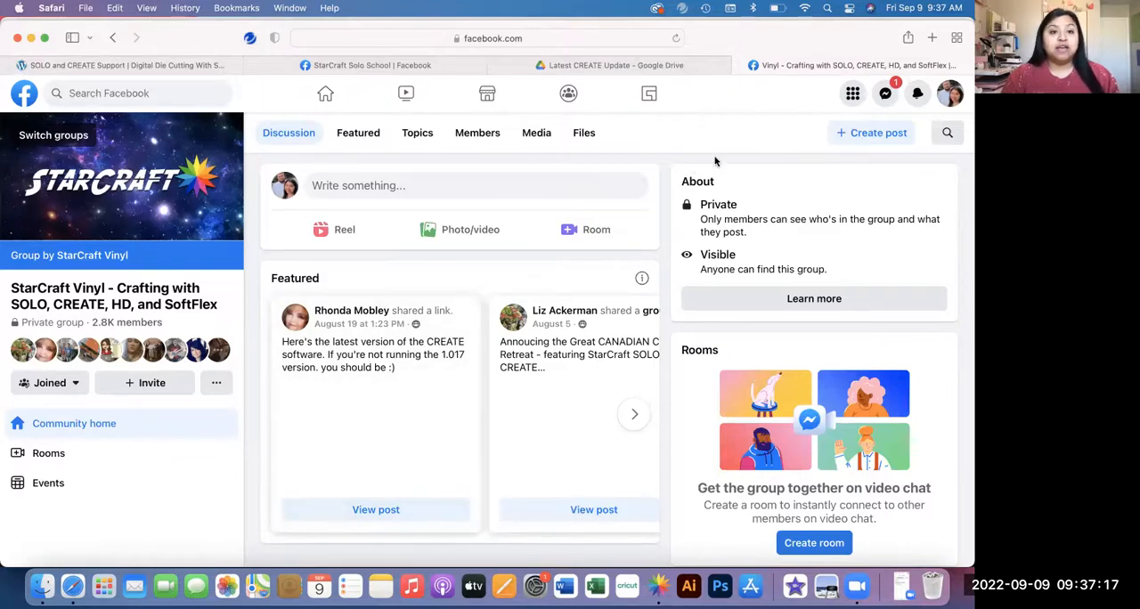
{"action": "left_click", "coordinate": [739, 68]}
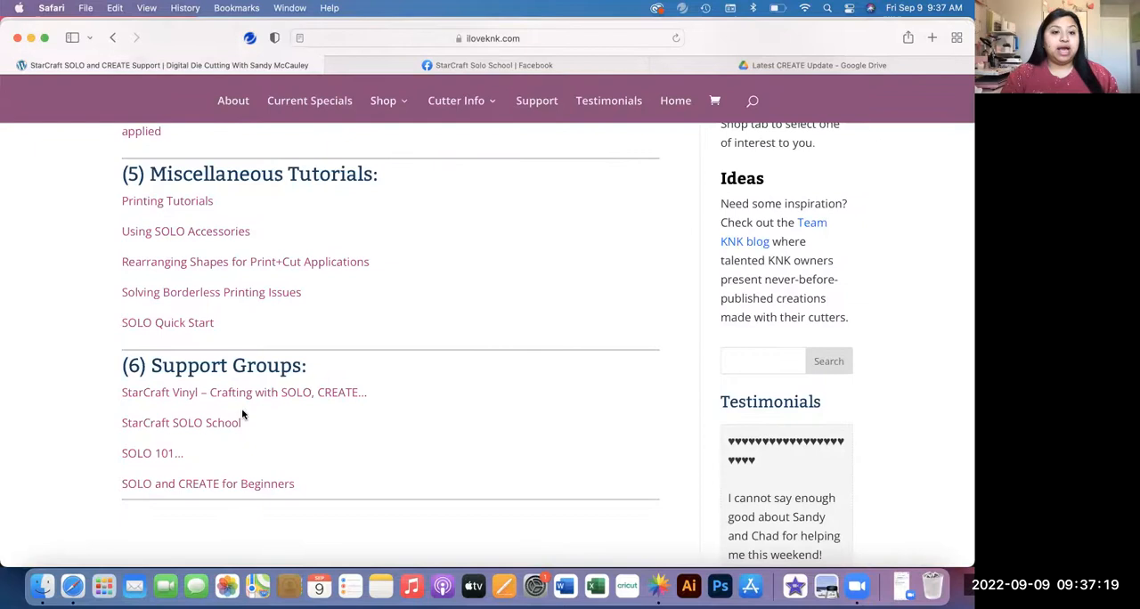
Step: Open the StarCraft SOLO School group from the Support Groups section and return to the support page
{"action": "left_click", "coordinate": [227, 427]}
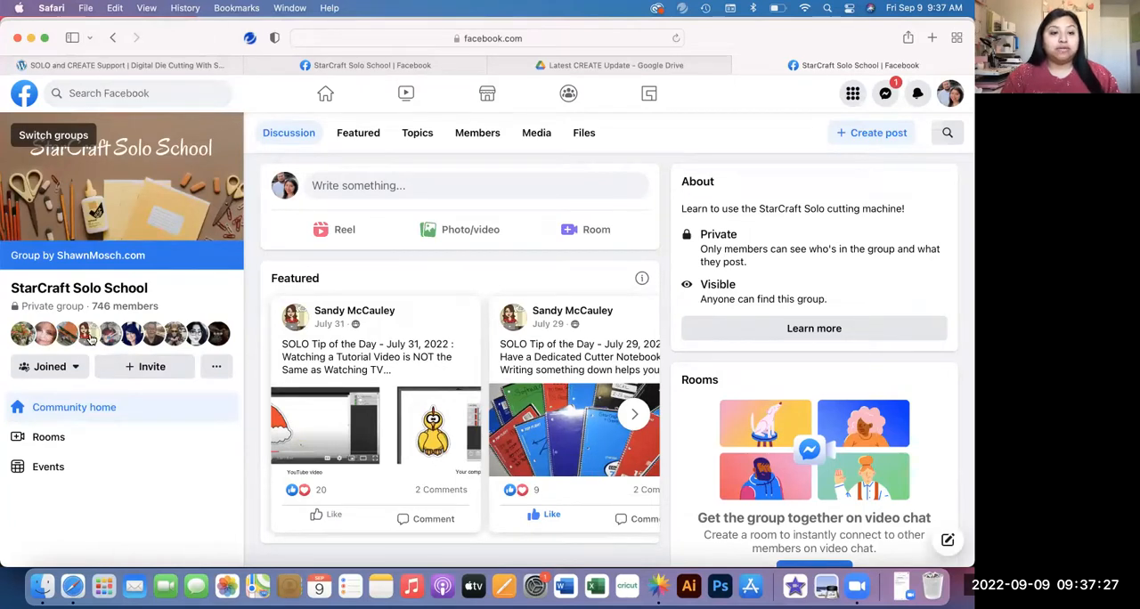
{"action": "mouse_move", "coordinate": [90, 332]}
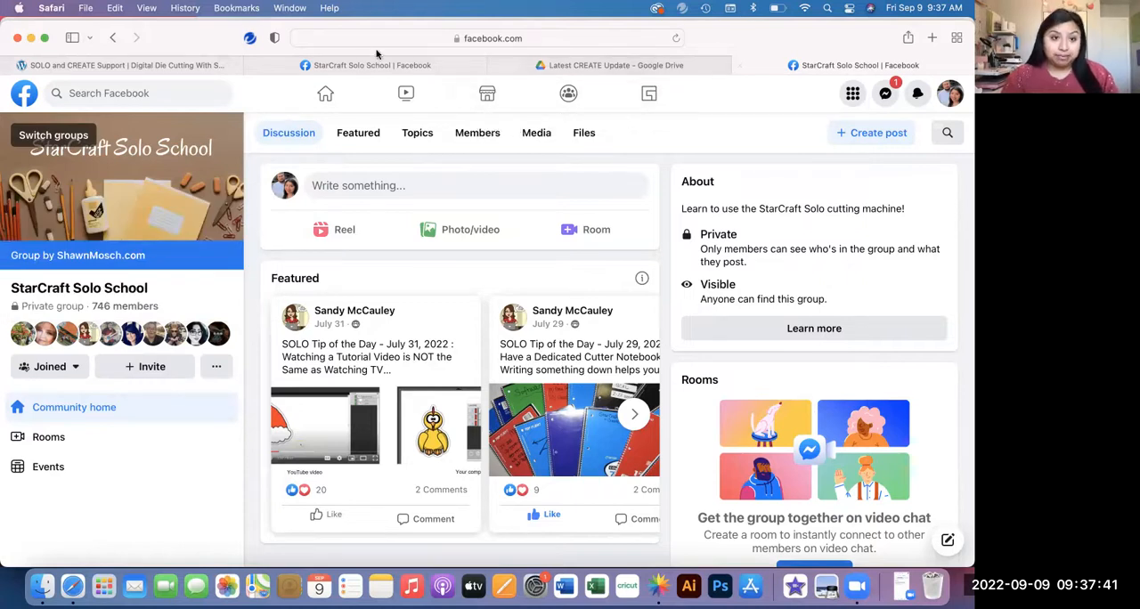
{"action": "left_click", "coordinate": [187, 66]}
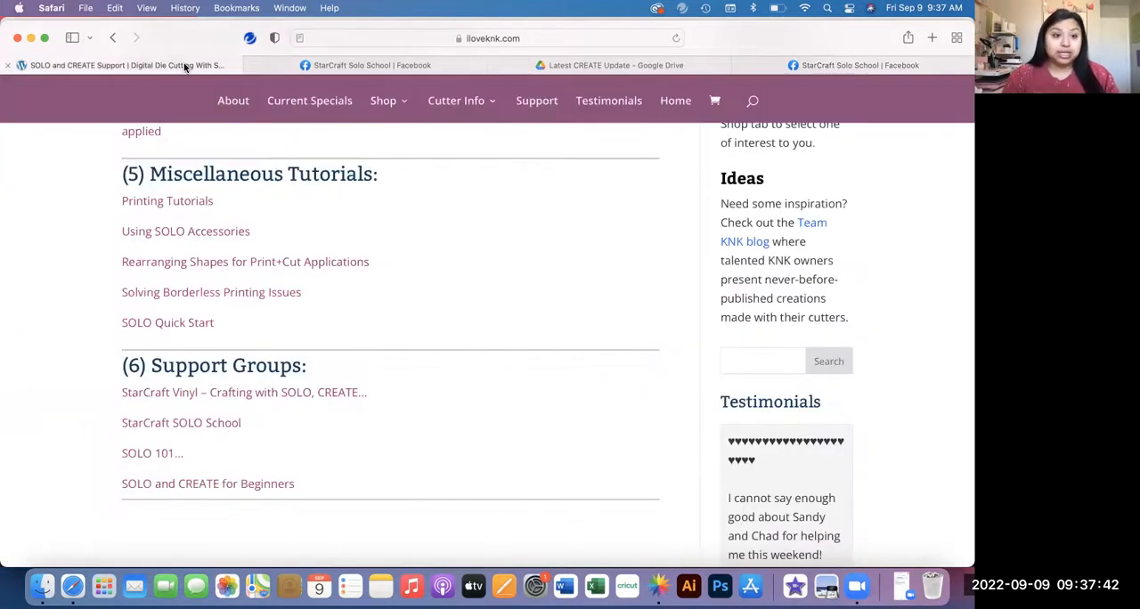
Step: Open the SOLO 101 group and the SOLO and CREATE for Beginners group from the Support Groups section
{"action": "left_click", "coordinate": [148, 456]}
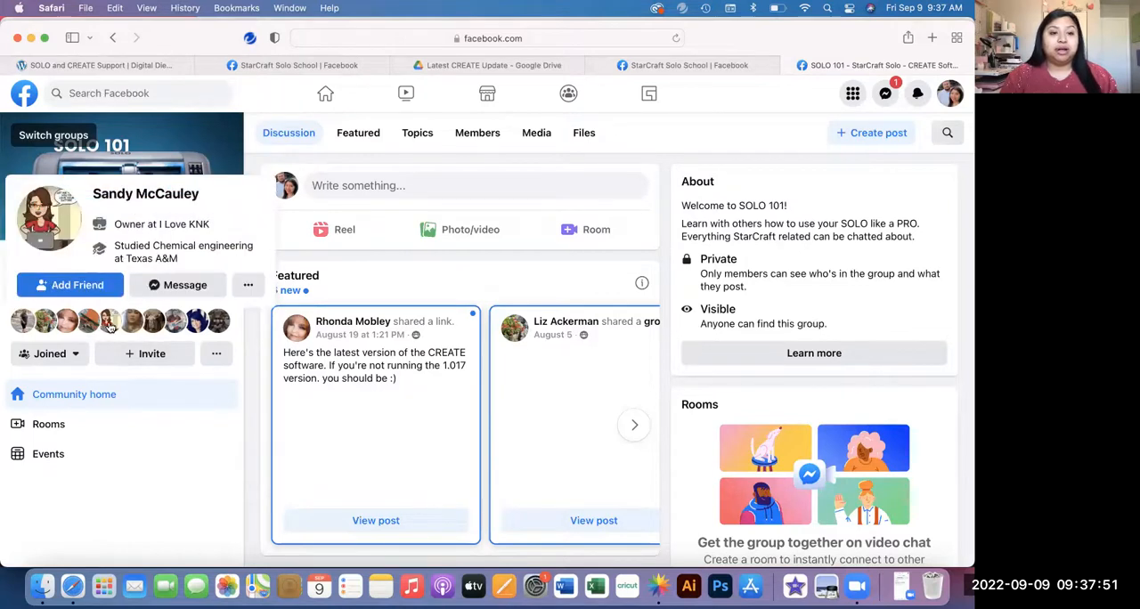
{"action": "left_click", "coordinate": [116, 66]}
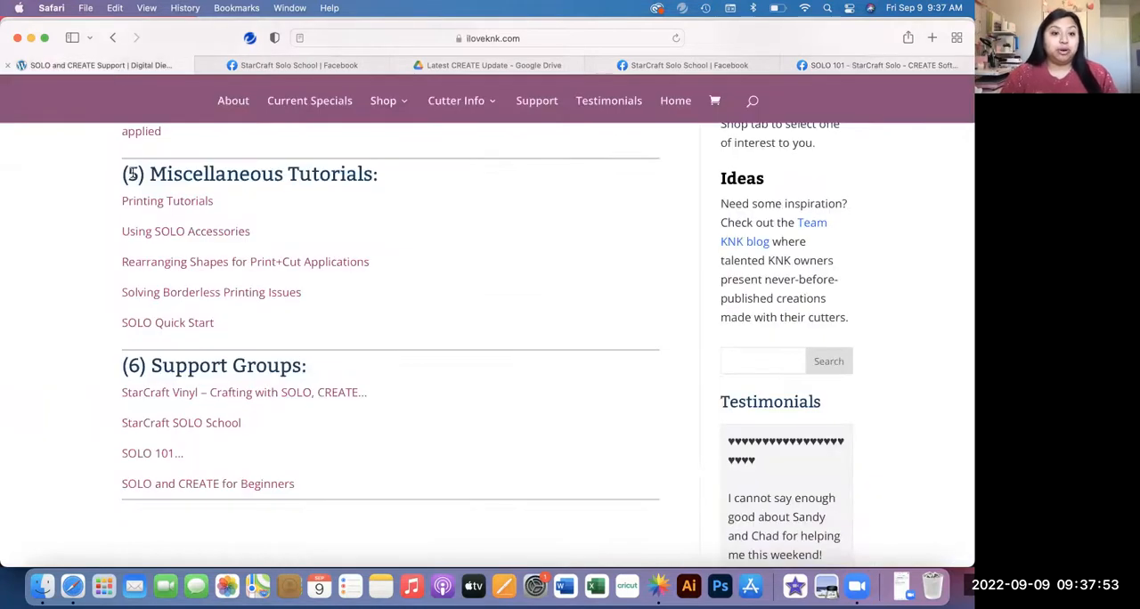
{"action": "left_click", "coordinate": [177, 483]}
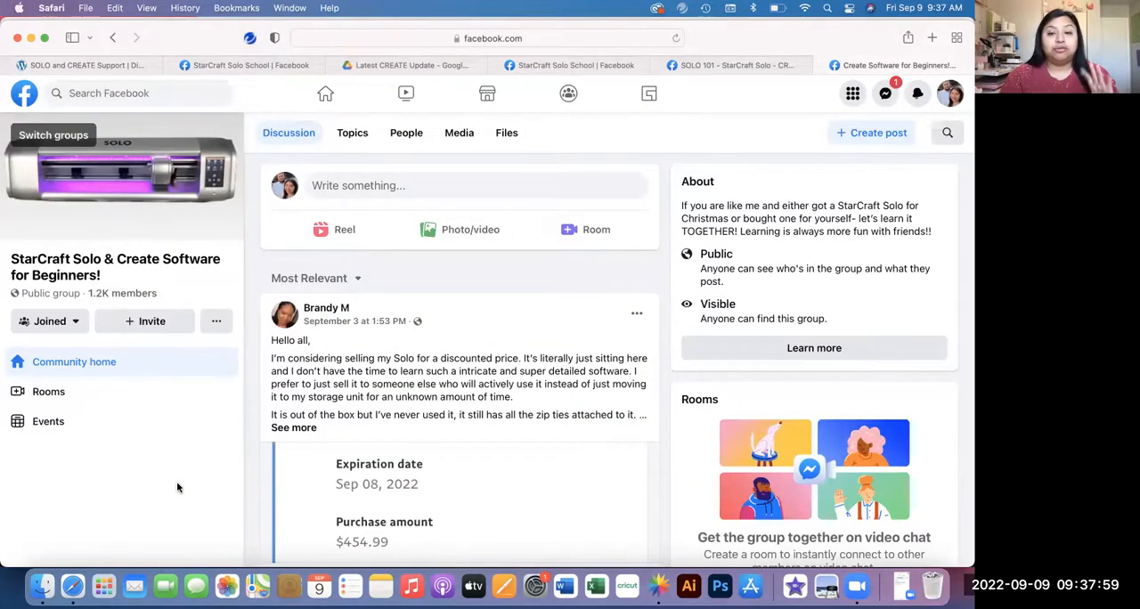
Step: Close the extra Facebook and Google Drive pages, keeping only the support page, and switch back to StarCraft CREATE
{"action": "left_click", "coordinate": [655, 69]}
{"action": "left_click", "coordinate": [657, 68]}
{"action": "left_click", "coordinate": [740, 69]}
{"action": "left_click", "coordinate": [657, 69]}
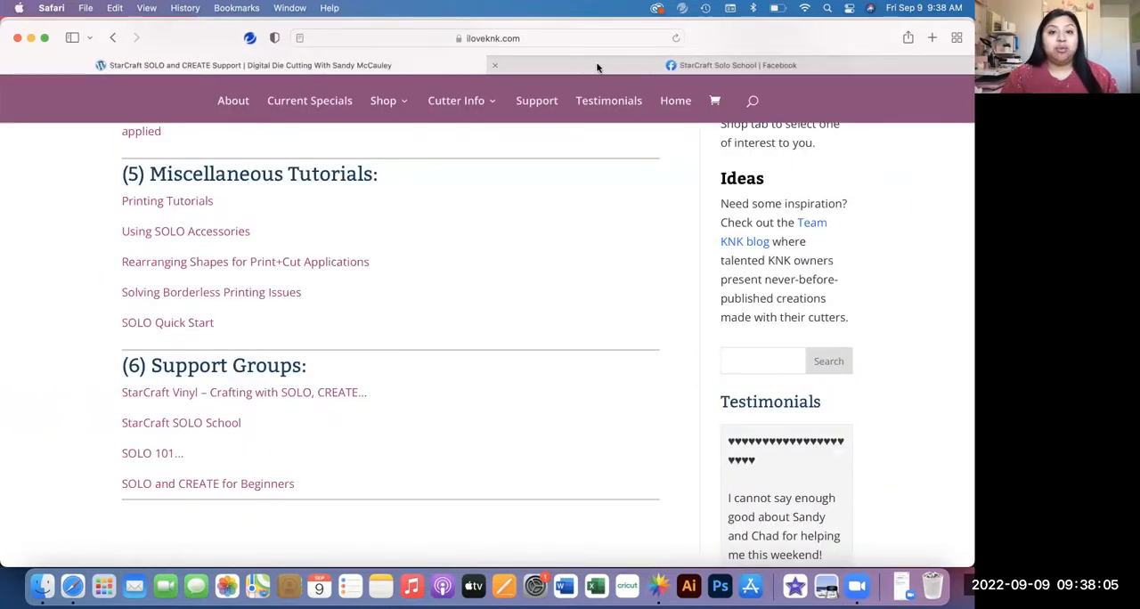
{"action": "left_click", "coordinate": [495, 65]}
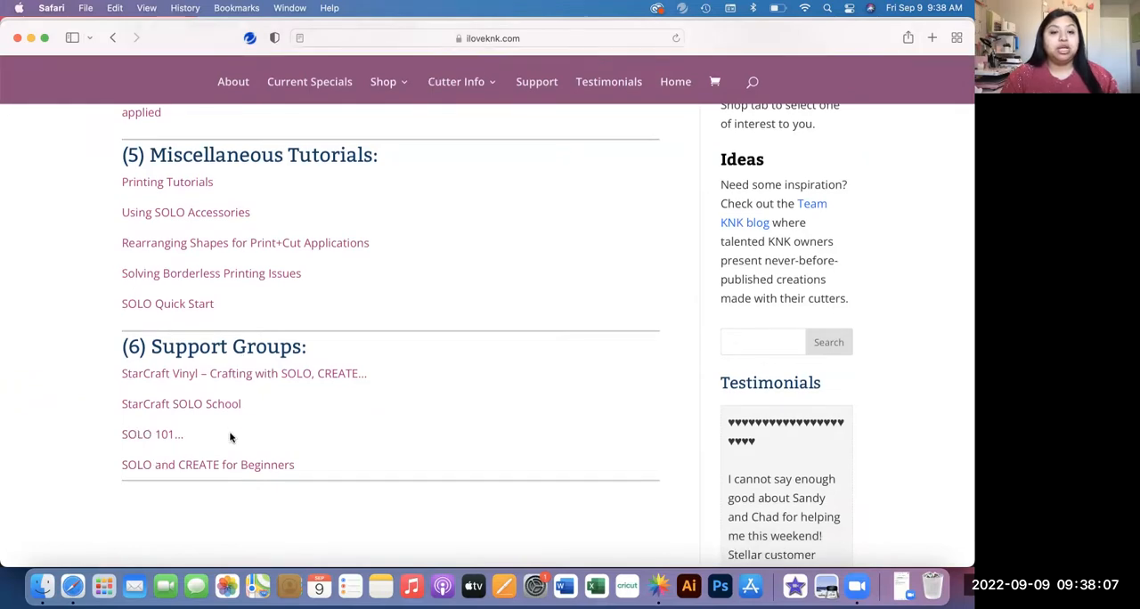
{"action": "scroll", "coordinate": [230, 436], "scroll_direction": "up", "scroll_amount": 15}
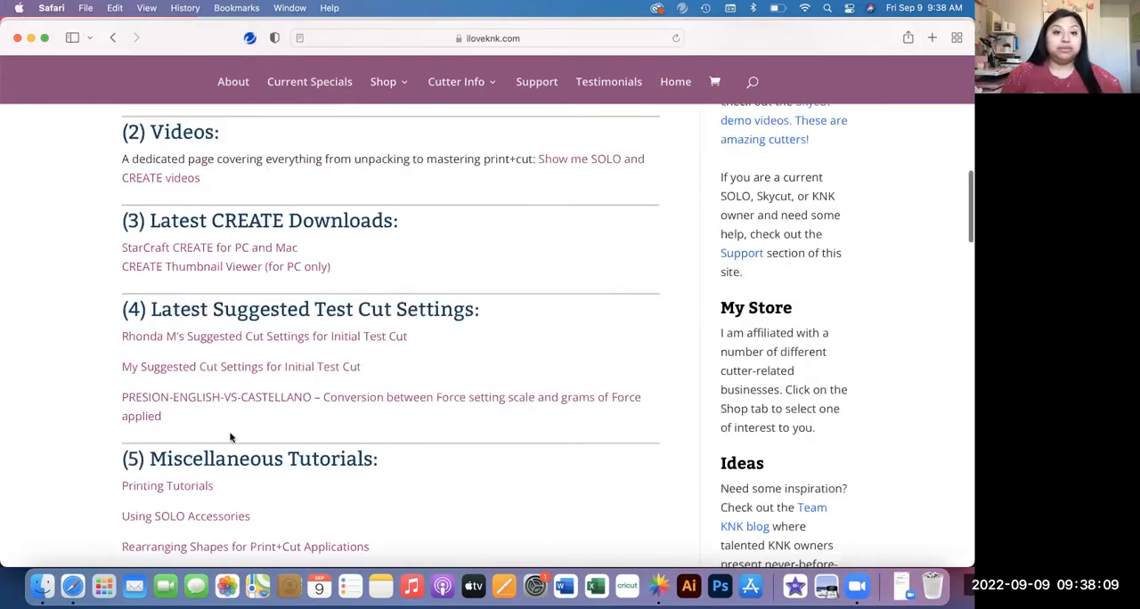
{"action": "scroll", "coordinate": [230, 437], "scroll_direction": "down", "scroll_amount": 2}
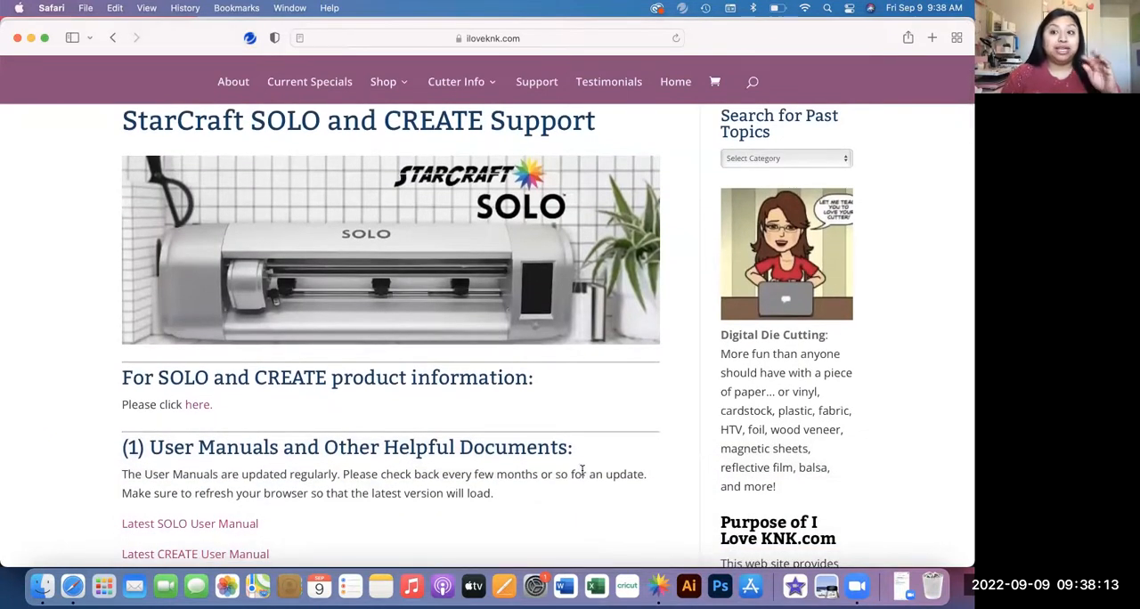
{"action": "left_click", "coordinate": [659, 588]}
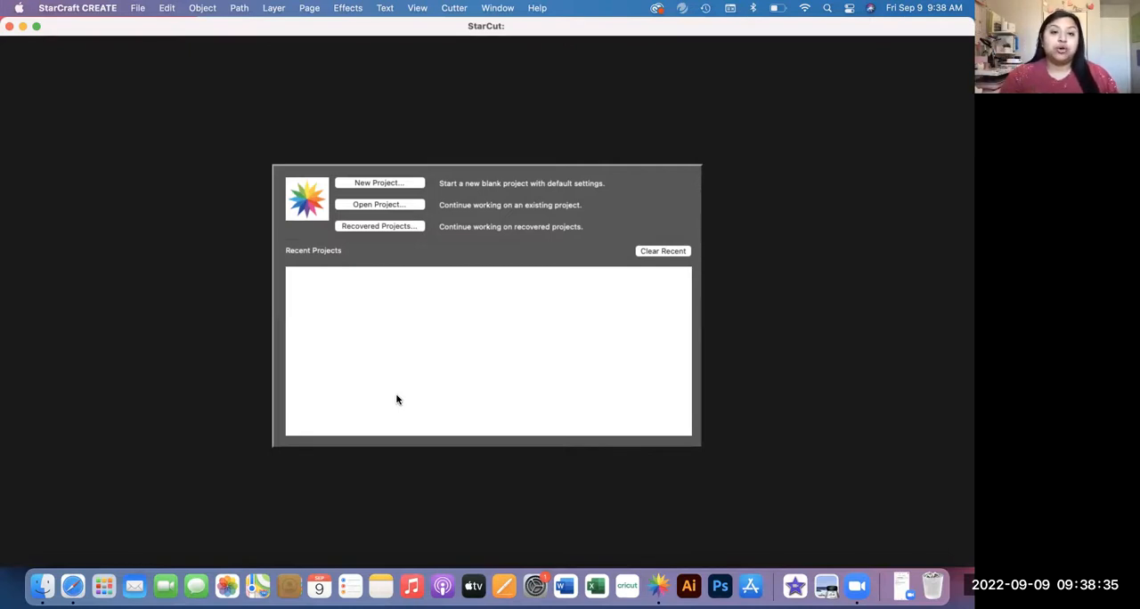
Step: Start a new project with a custom mat size 11 inches wide and 13 inches high
{"action": "left_click", "coordinate": [397, 183]}
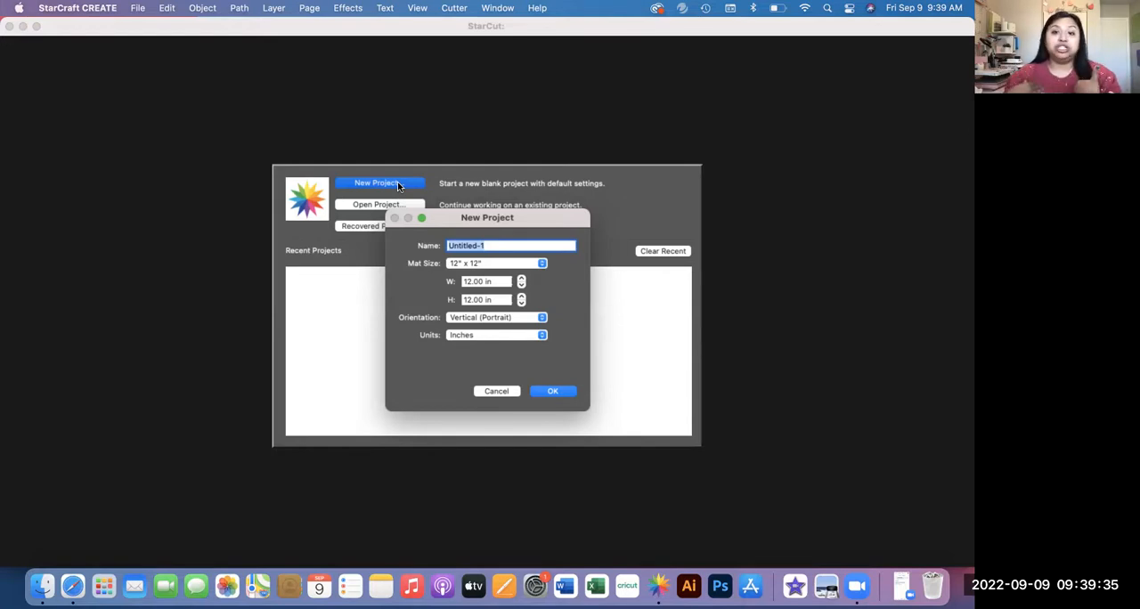
{"action": "left_click", "coordinate": [465, 265]}
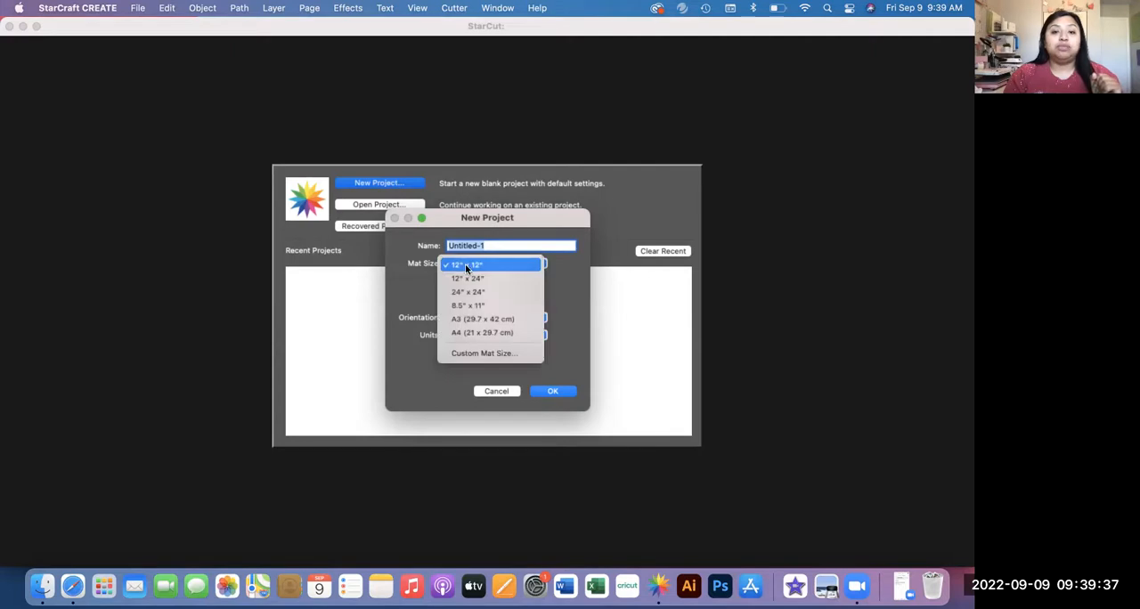
{"action": "left_click", "coordinate": [474, 354]}
{"action": "key", "text": "Tab"}
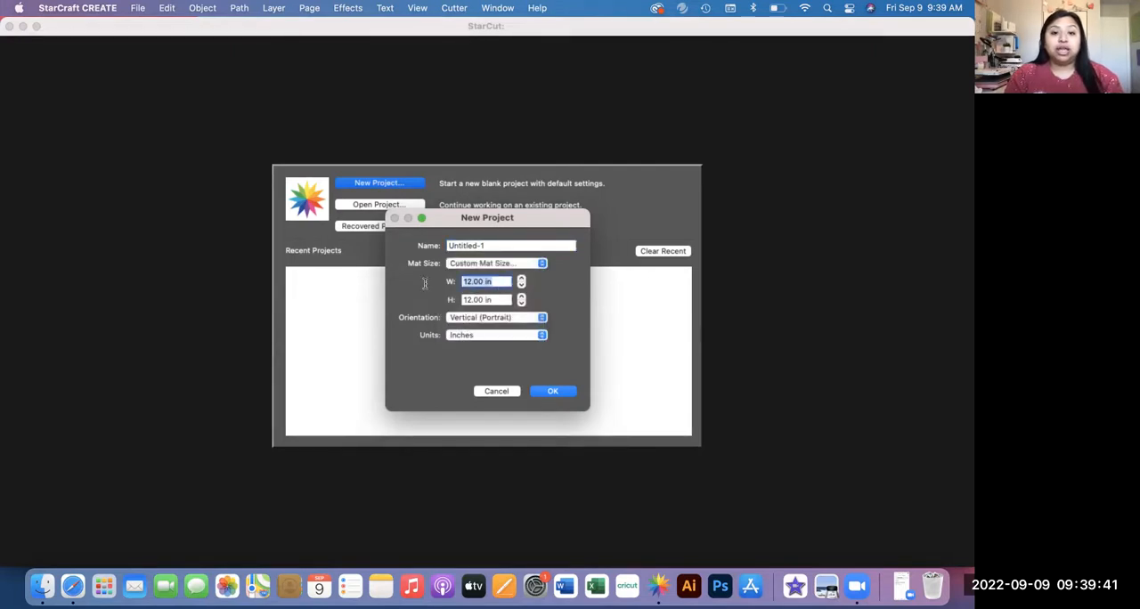
{"action": "type", "text": "11"}
{"action": "key", "text": "Tab"}
{"action": "type", "text": "13"}
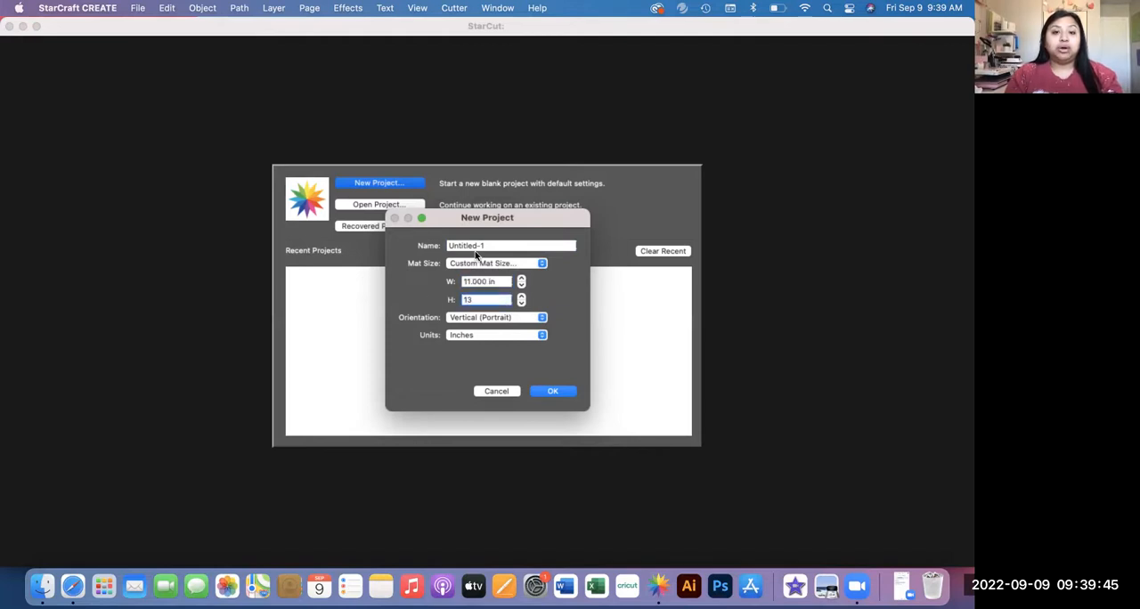
Step: Name the project with the owner's first name in possessive form followed by PROJECT, and create it
{"action": "key", "text": "Tab"}
{"action": "type", "text": "b"}
{"action": "key", "text": "BackSpace"}
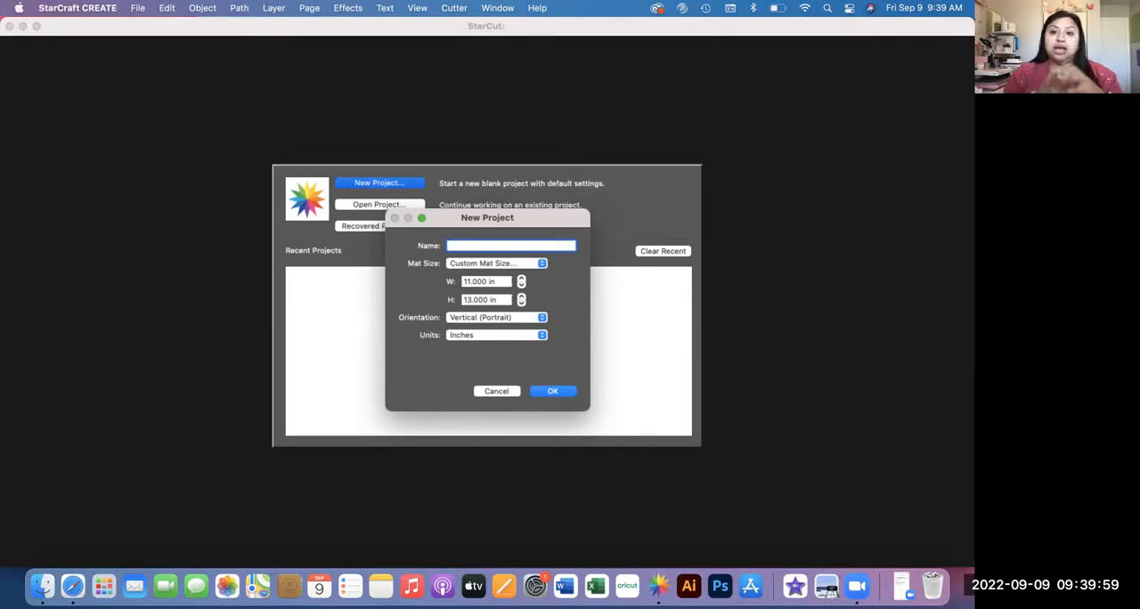
{"action": "type", "text": "BEV"}
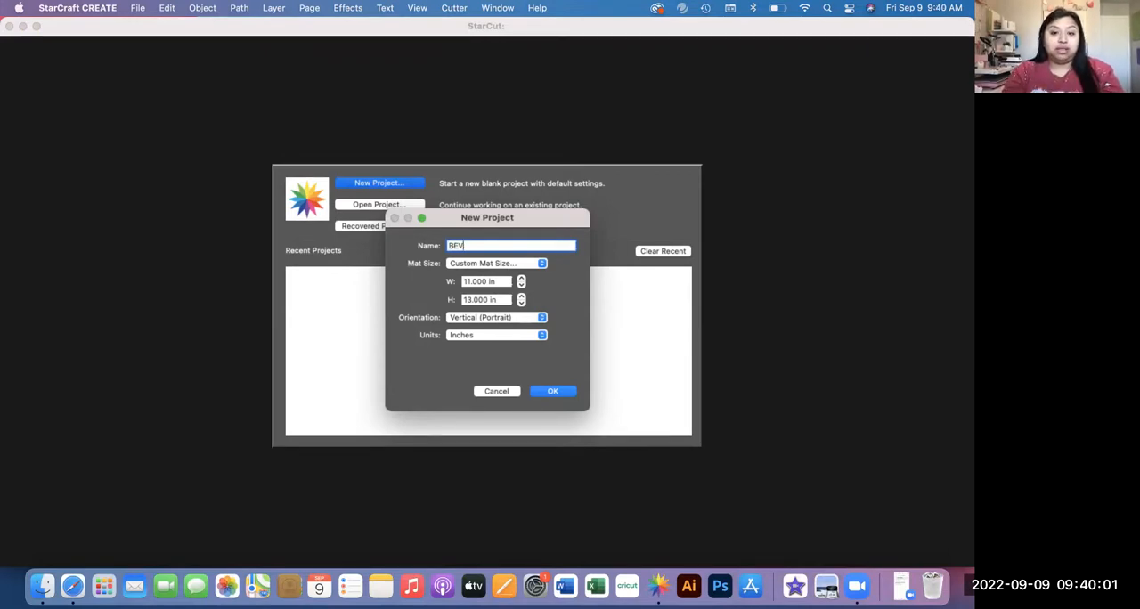
{"action": "type", "text": "ERLY'S "}
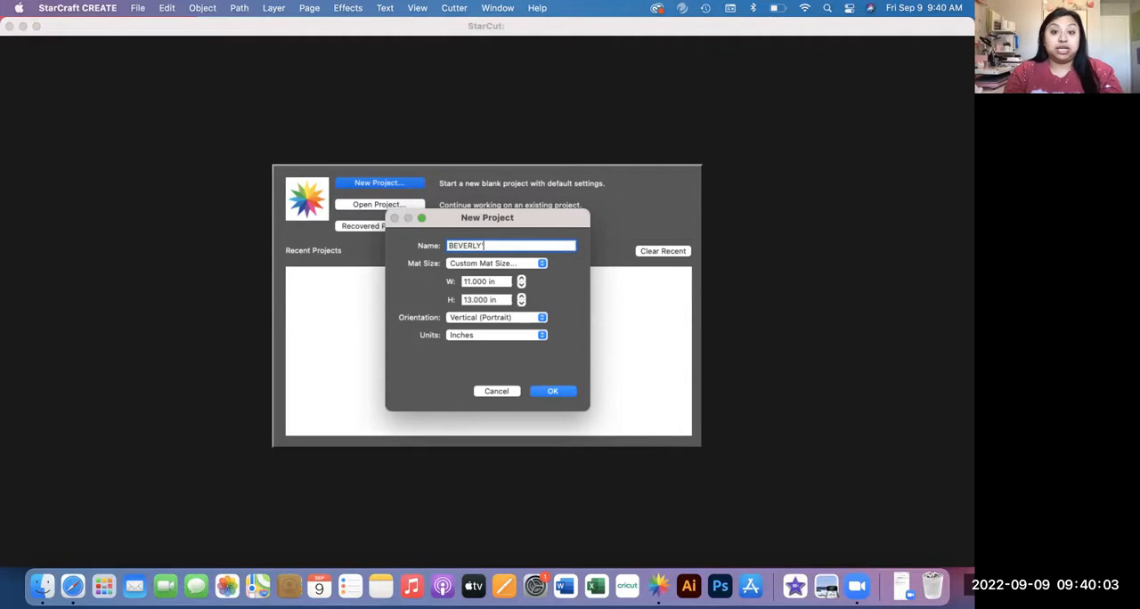
{"action": "type", "text": "PROJECT"}
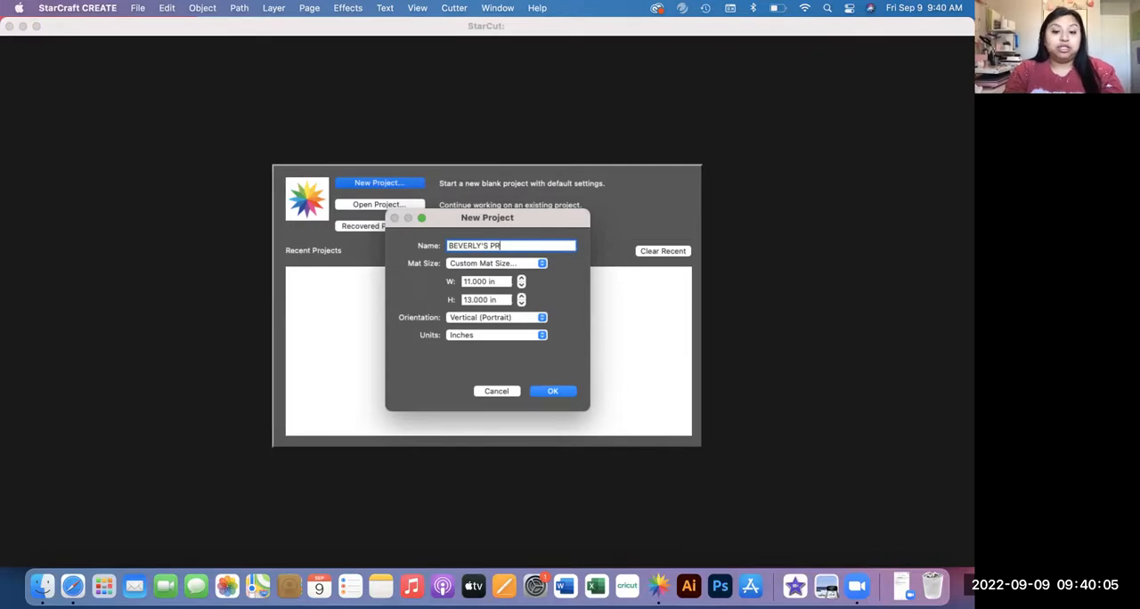
{"action": "left_click", "coordinate": [552, 391]}
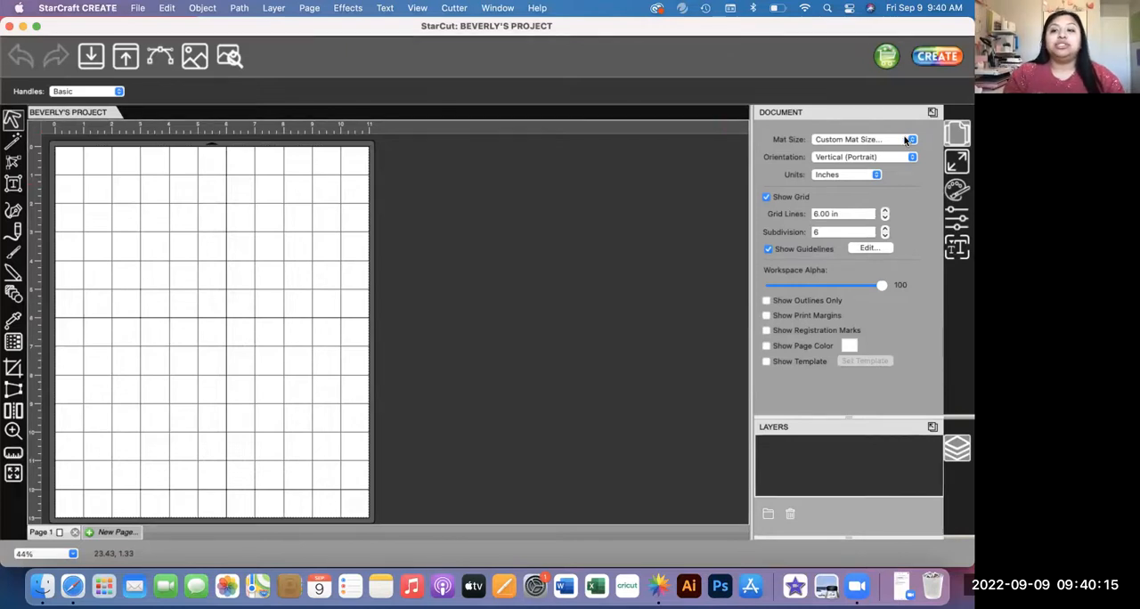
Step: Save the 11 x 13 inch custom mat size as a preset named 11X13 ECO SOLVENT and check the mat size list
{"action": "left_click", "coordinate": [849, 140]}
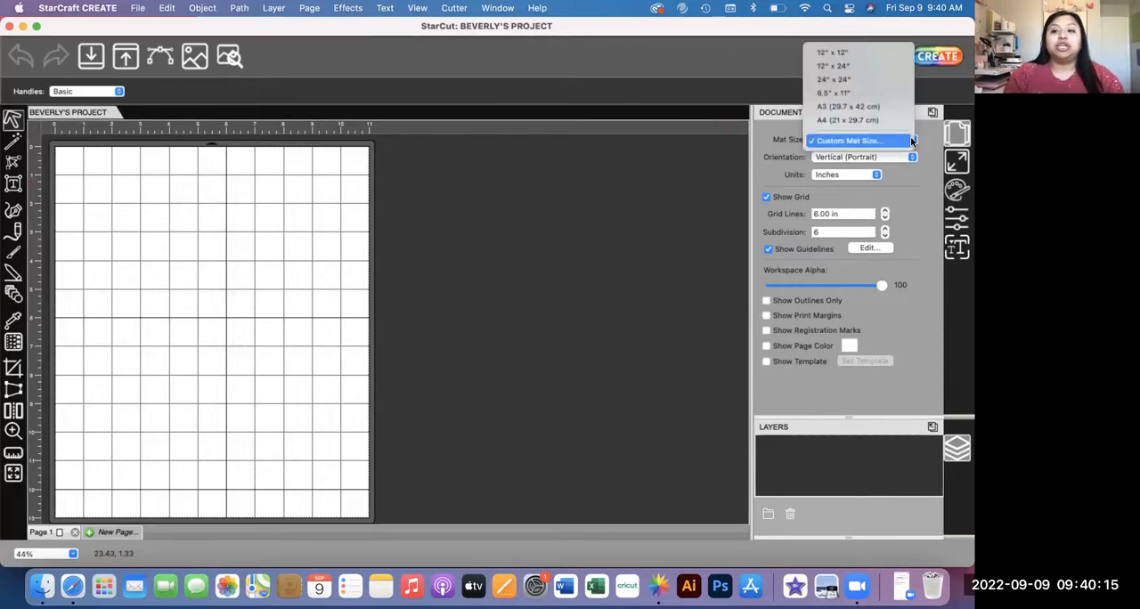
{"action": "left_click", "coordinate": [846, 142]}
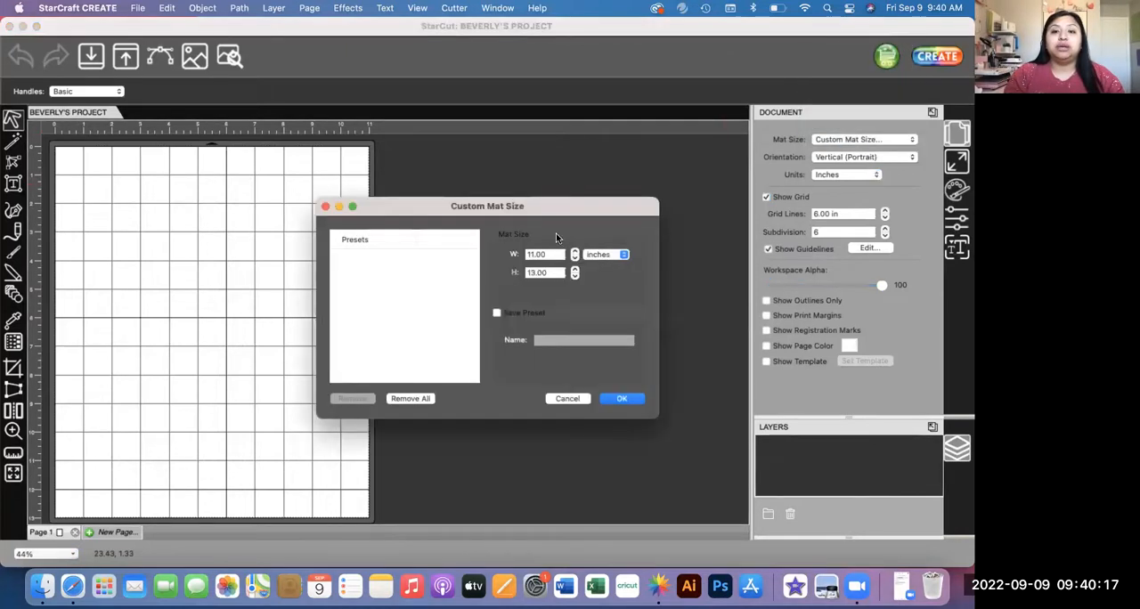
{"action": "left_click", "coordinate": [497, 314]}
{"action": "left_click", "coordinate": [539, 340]}
{"action": "type", "text": "11X13 E"}
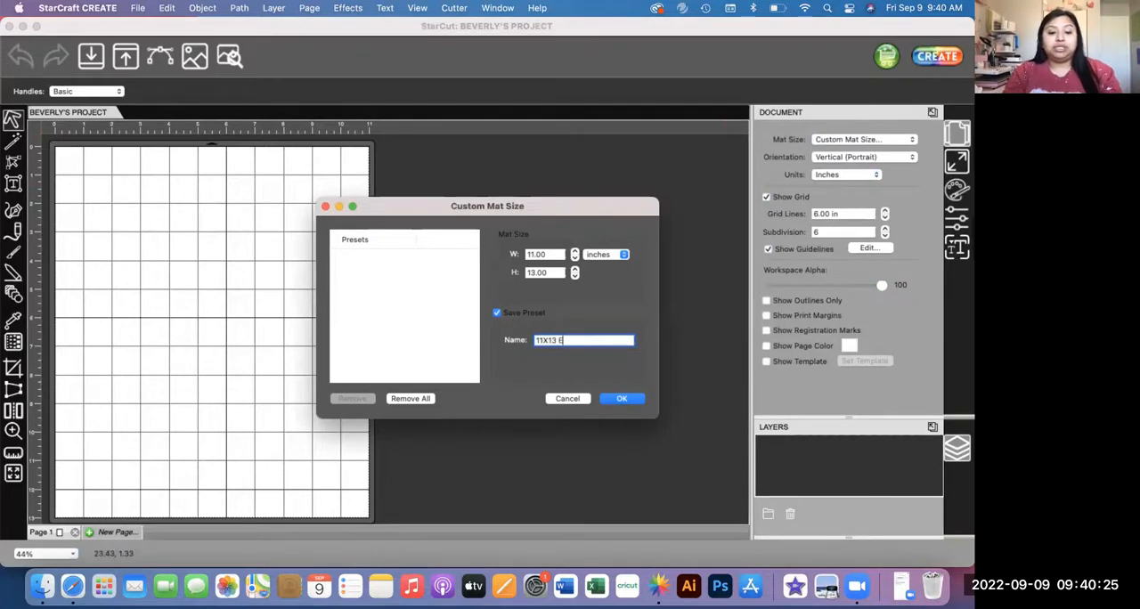
{"action": "type", "text": "CO SOLVENT"}
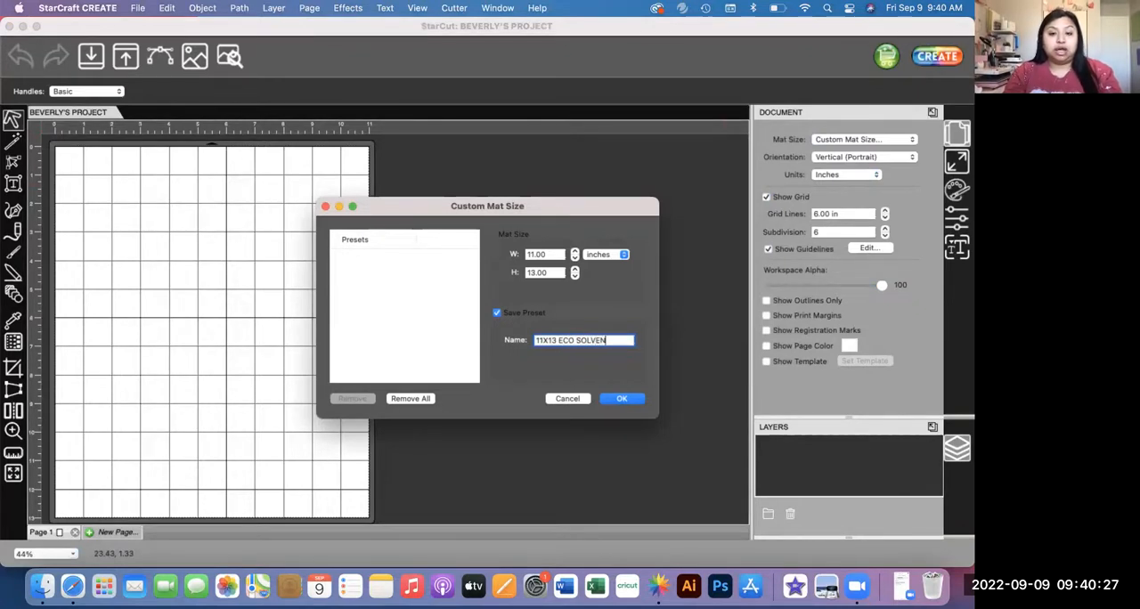
{"action": "left_click", "coordinate": [620, 400]}
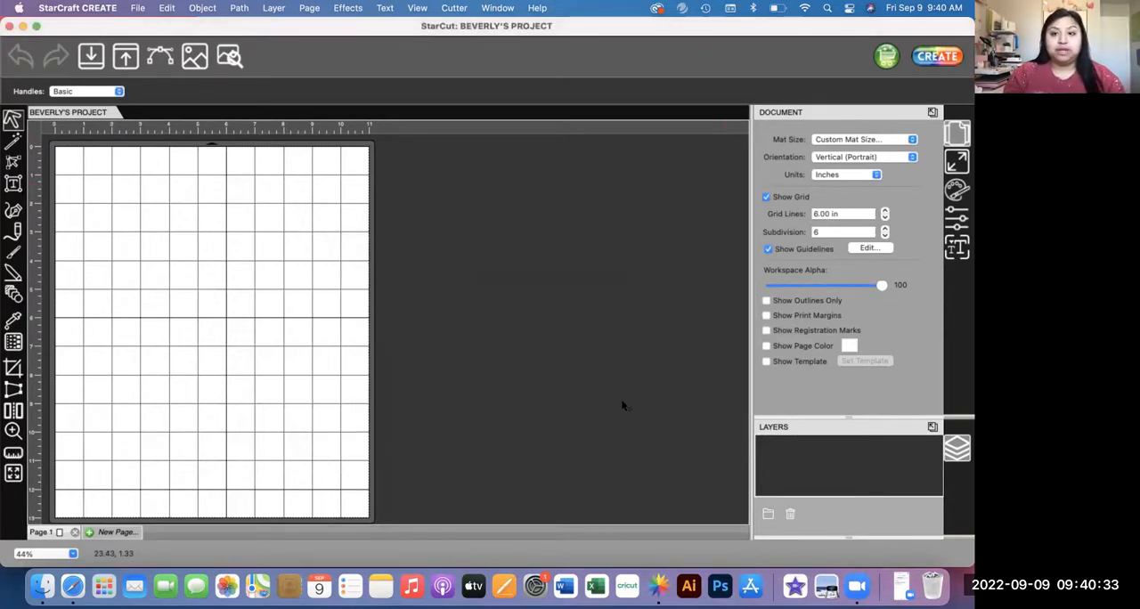
{"action": "left_click", "coordinate": [878, 142]}
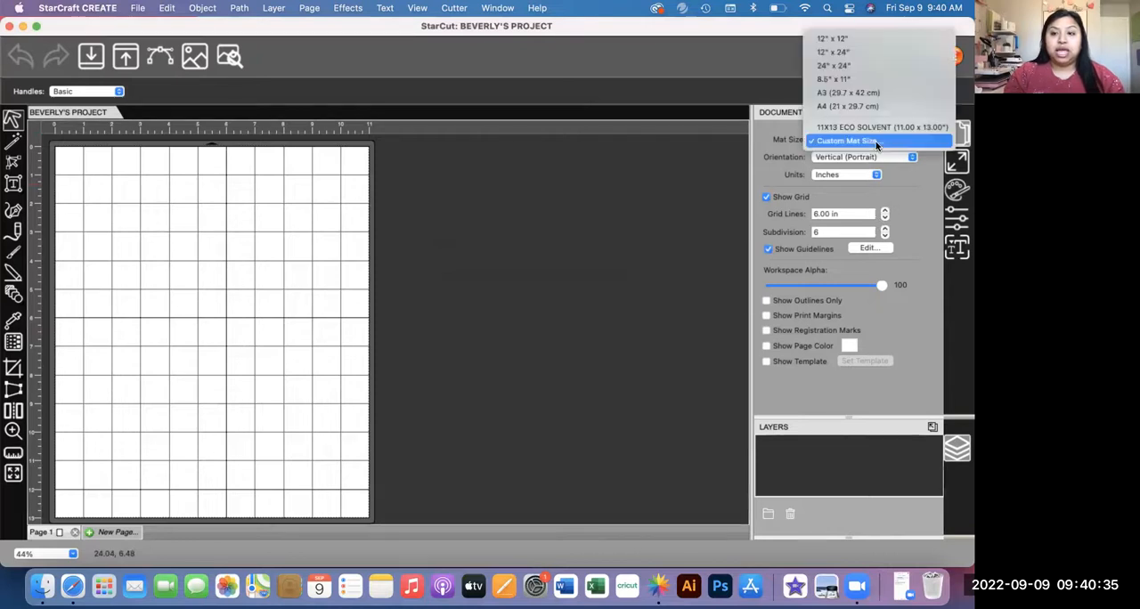
{"action": "left_click", "coordinate": [654, 216]}
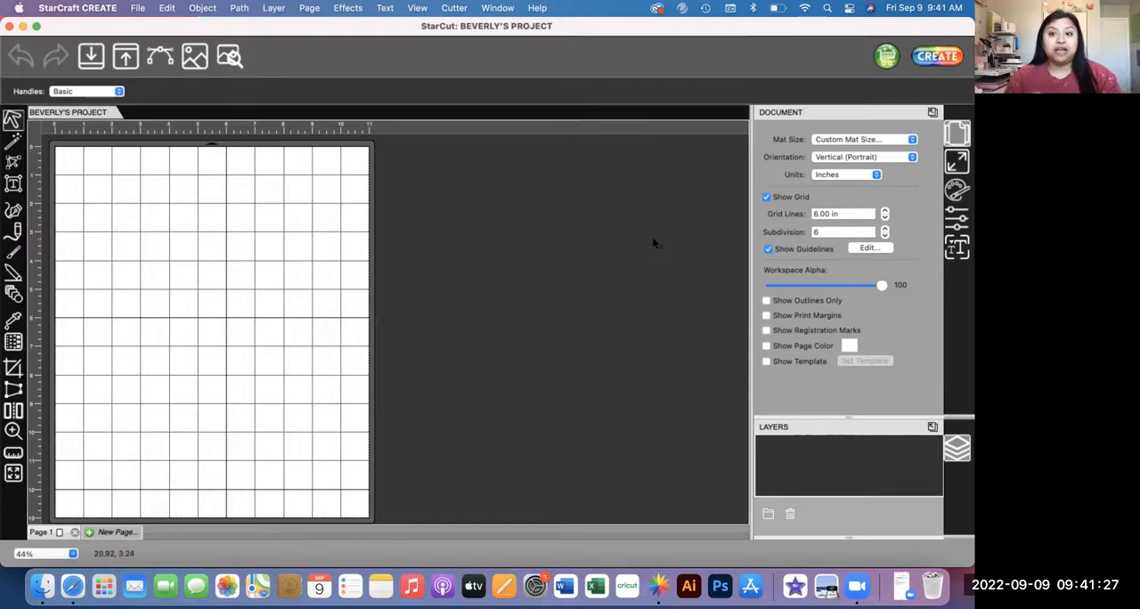
Step: Show the registration marks and print margins, and set the cutter's registration marks to be offset around the design
{"action": "left_click", "coordinate": [765, 331]}
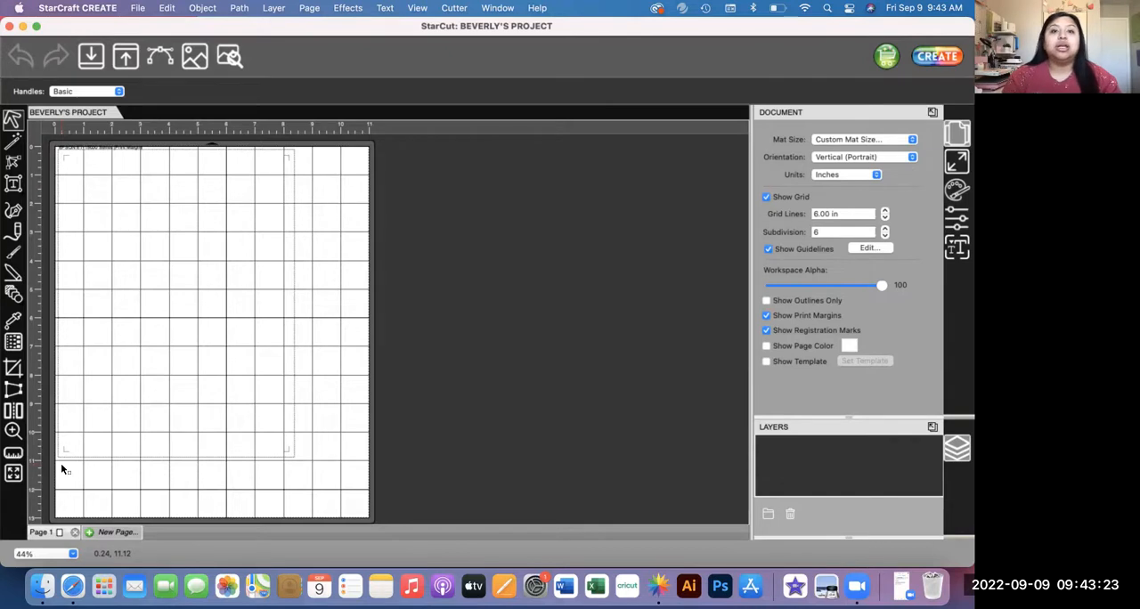
{"action": "left_click", "coordinate": [456, 8]}
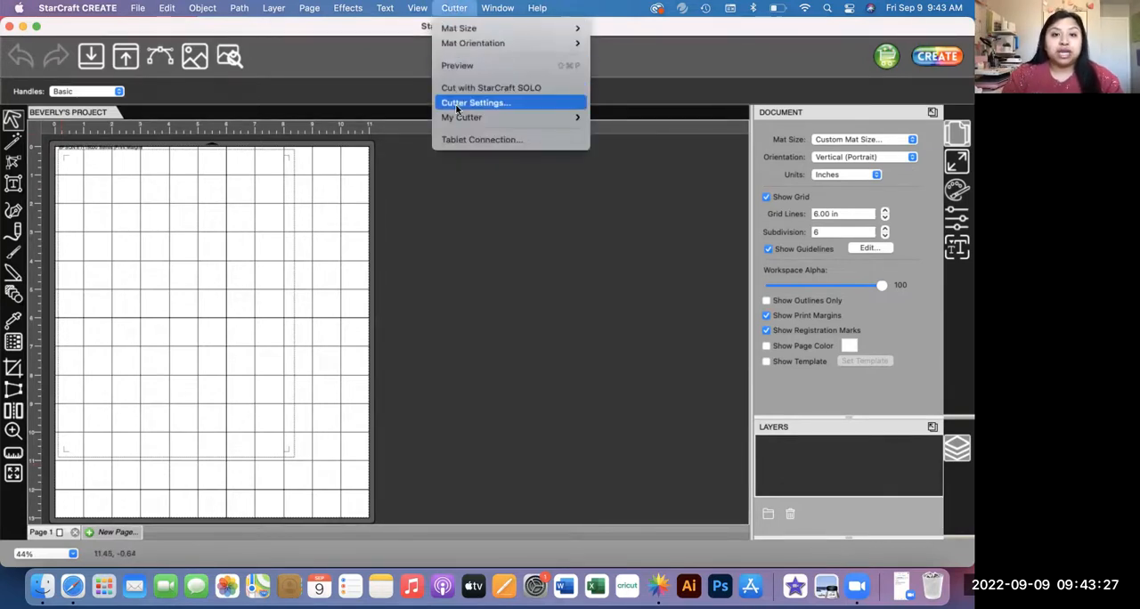
{"action": "left_click", "coordinate": [456, 102]}
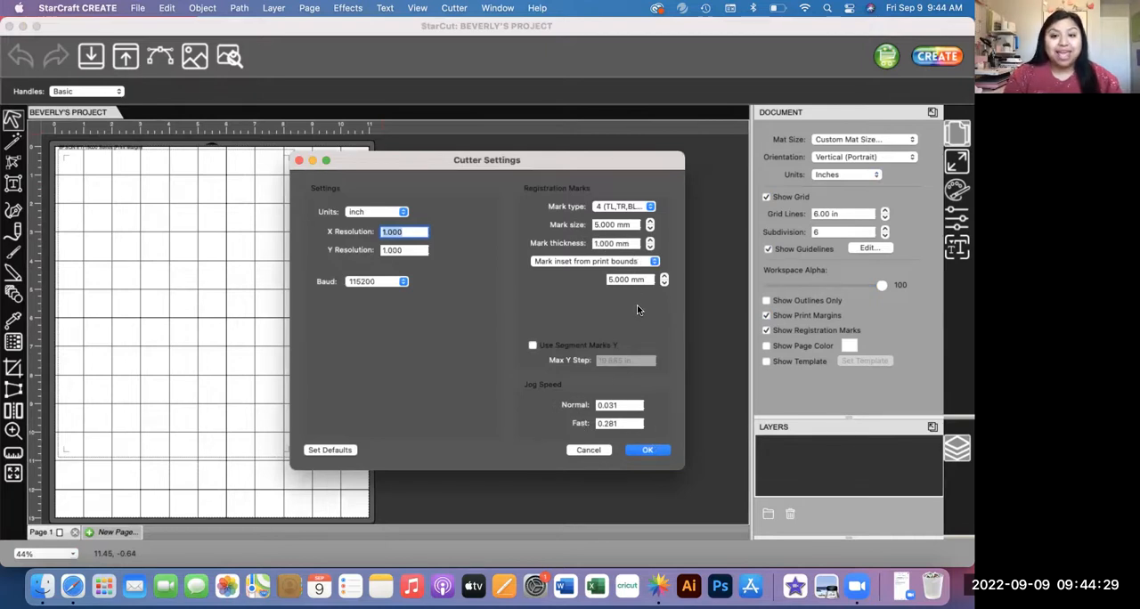
{"action": "left_click", "coordinate": [612, 263]}
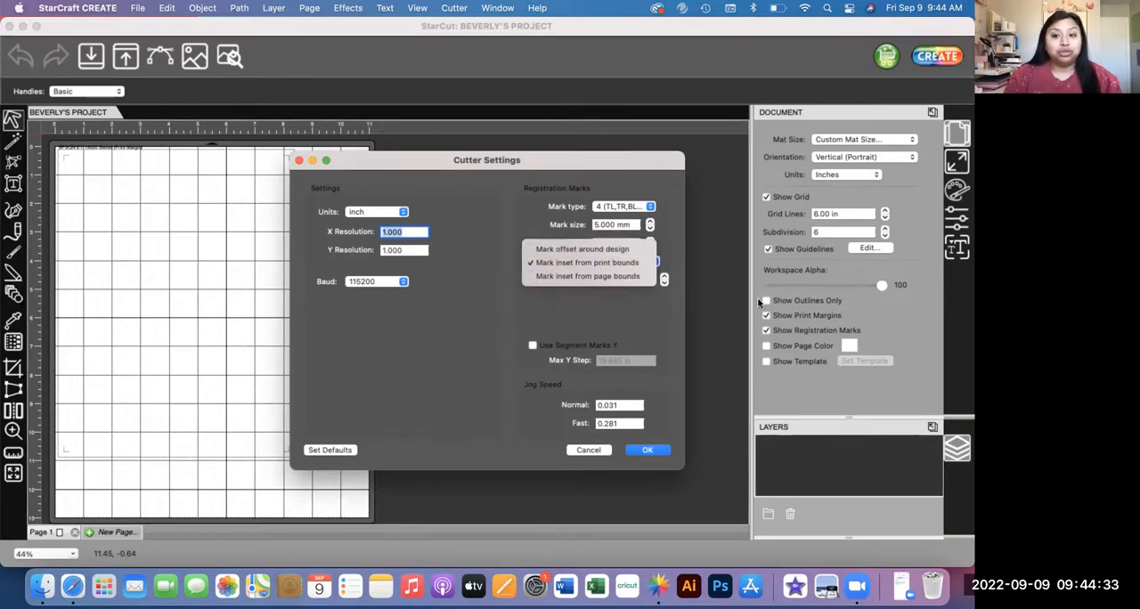
{"action": "left_click", "coordinate": [628, 250]}
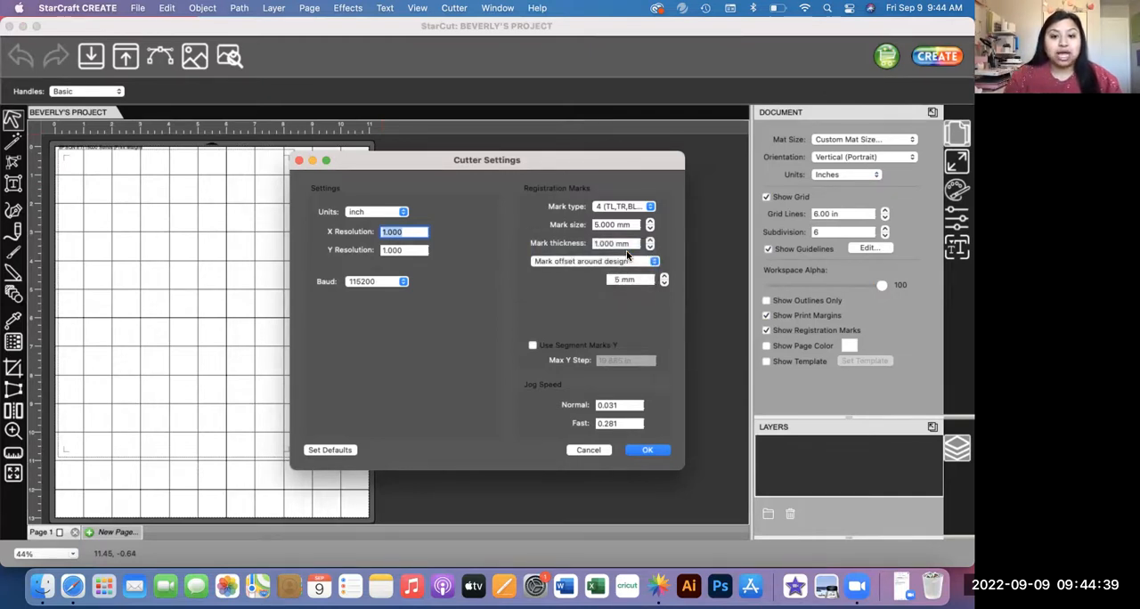
{"action": "left_click", "coordinate": [647, 449]}
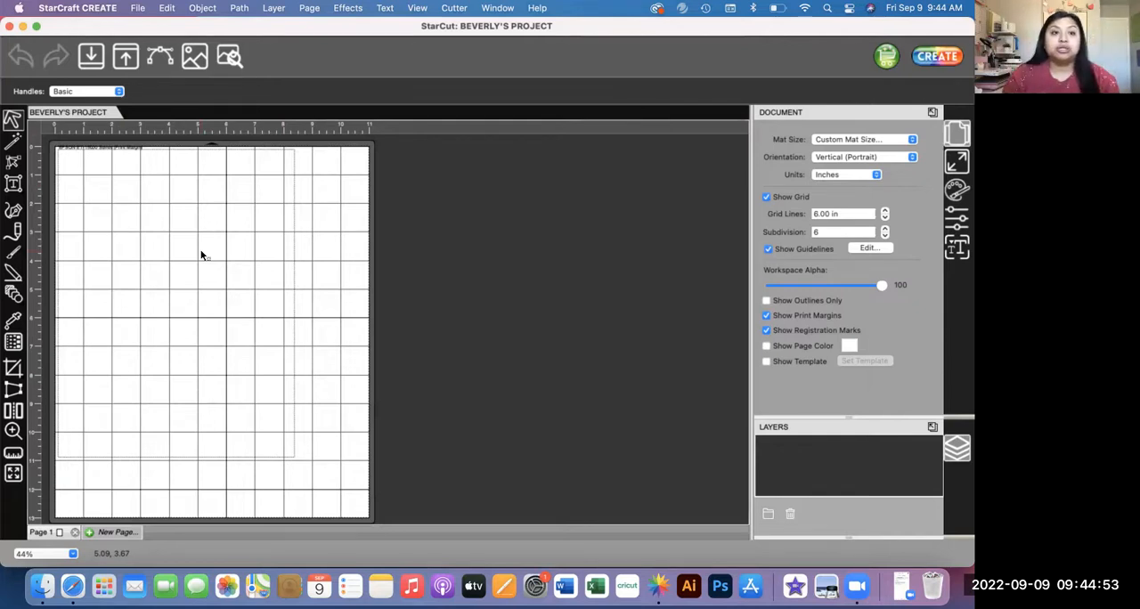
{"action": "left_click", "coordinate": [90, 56]}
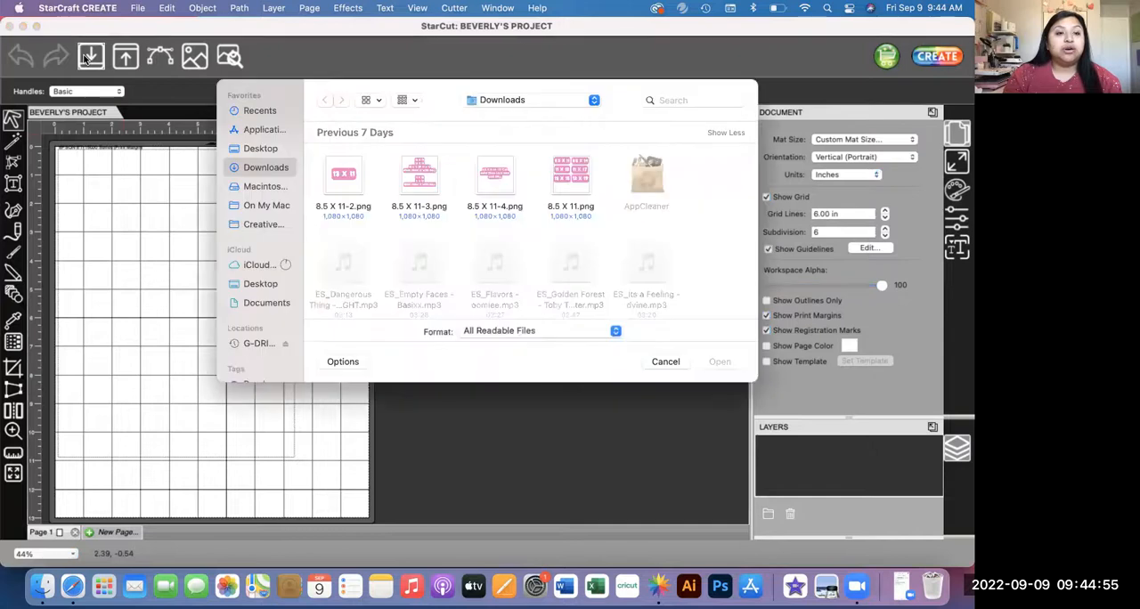
{"action": "left_click", "coordinate": [260, 148]}
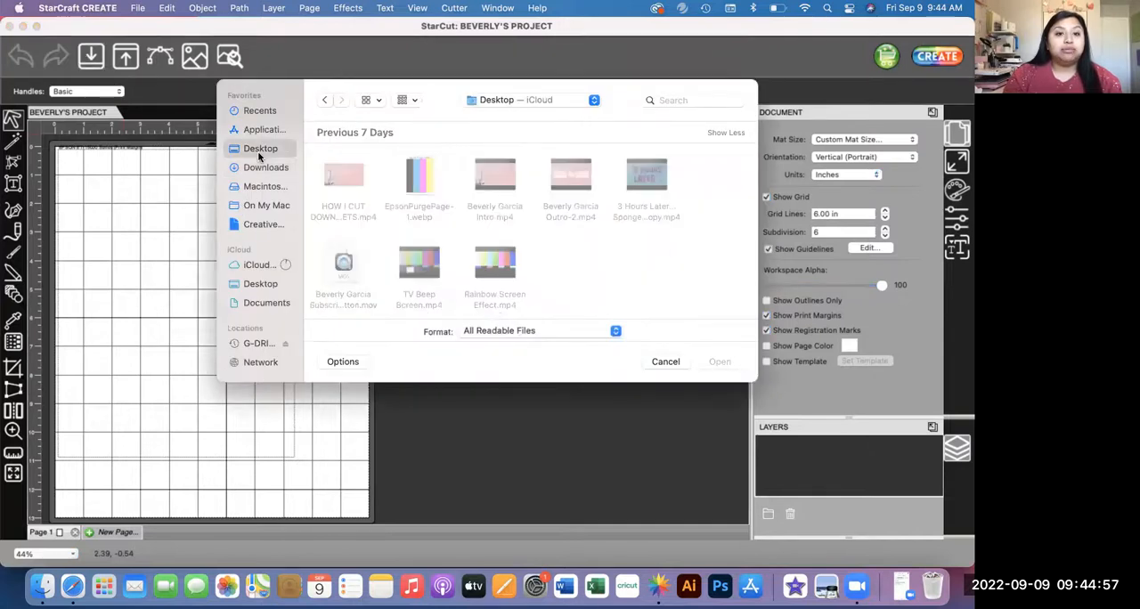
{"action": "scroll", "coordinate": [372, 259], "scroll_direction": "down", "scroll_amount": 3}
{"action": "scroll", "coordinate": [371, 259], "scroll_direction": "down", "scroll_amount": 3}
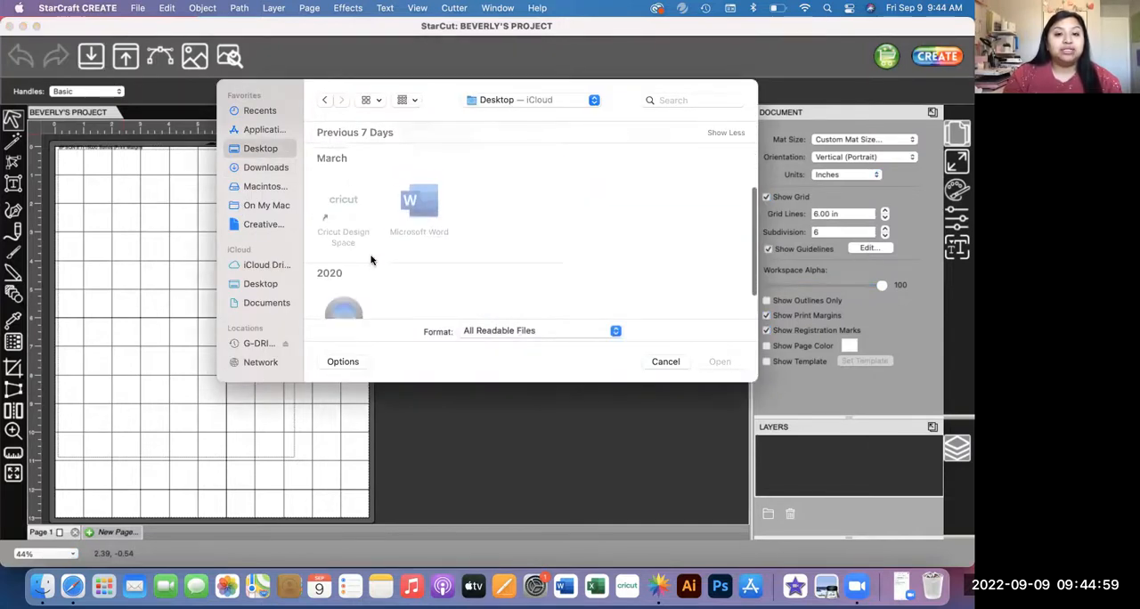
{"action": "scroll", "coordinate": [371, 259], "scroll_direction": "up", "scroll_amount": 4}
{"action": "scroll", "coordinate": [371, 259], "scroll_direction": "up", "scroll_amount": 1}
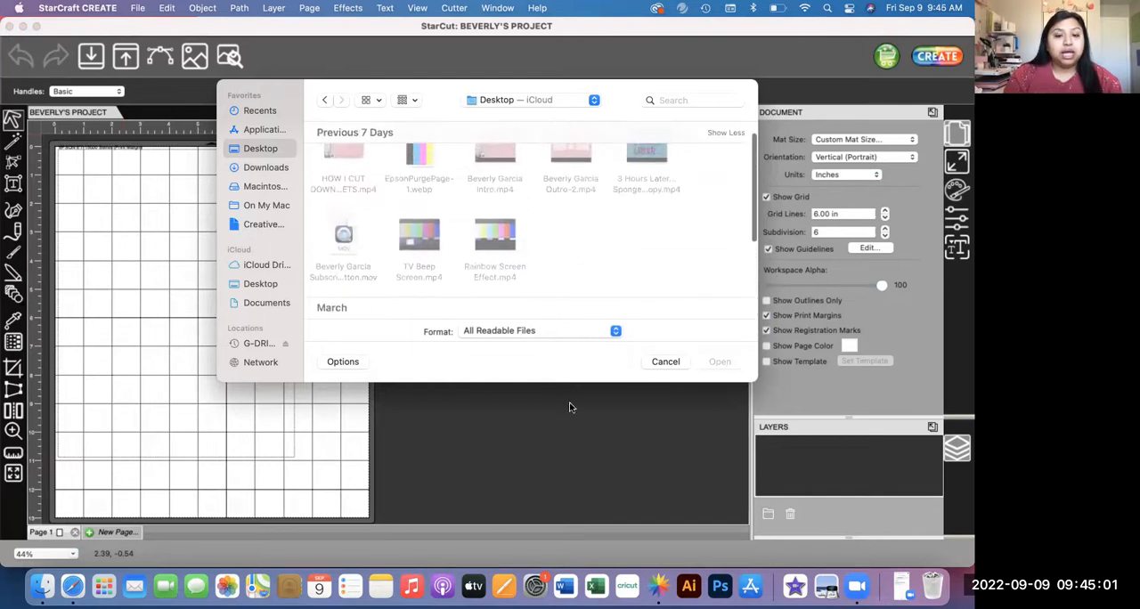
{"action": "left_click", "coordinate": [667, 362]}
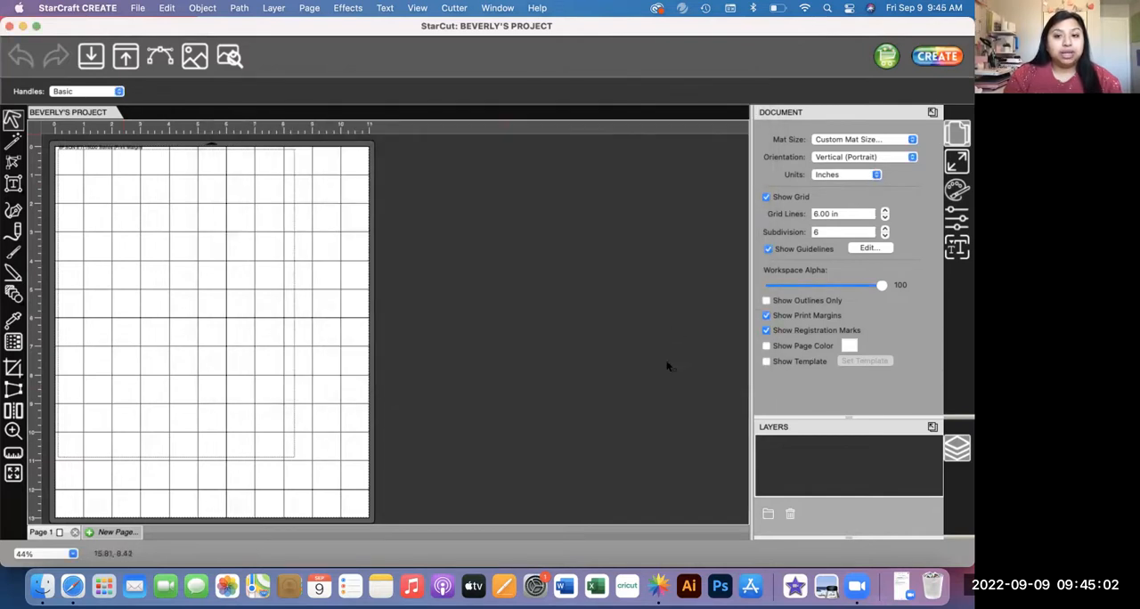
Step: Minimize the project and support page windows and open the Trash
{"action": "left_click", "coordinate": [22, 26]}
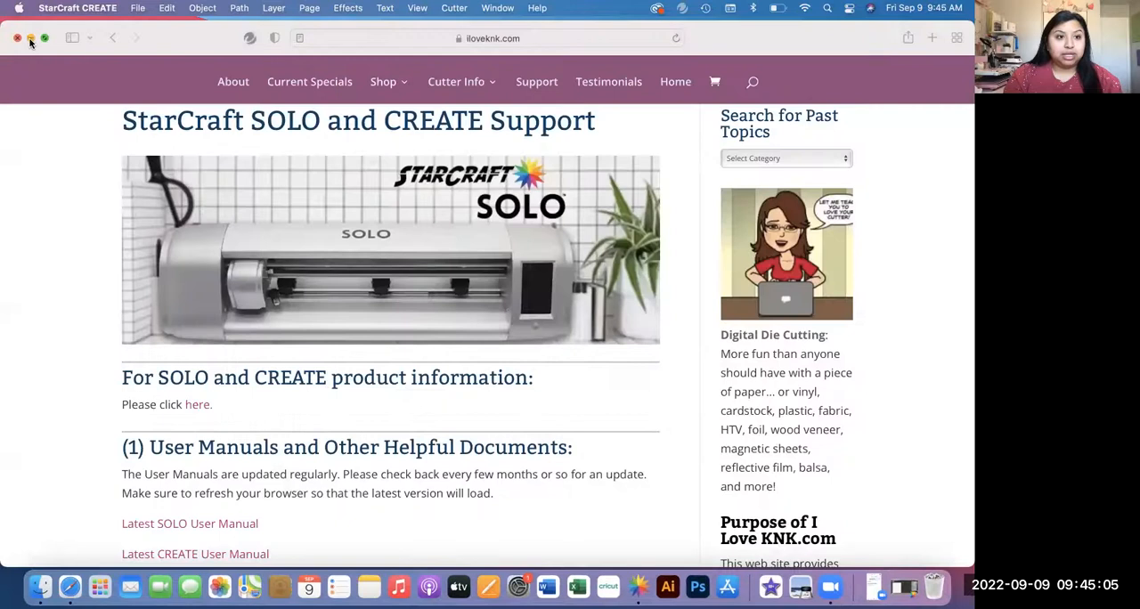
{"action": "left_click", "coordinate": [31, 37]}
{"action": "left_click", "coordinate": [936, 588]}
Step: Find siser-s-print.png in the Trash, move it to the desktop and close the Trash window
{"action": "scroll", "coordinate": [540, 305], "scroll_direction": "down", "scroll_amount": 10}
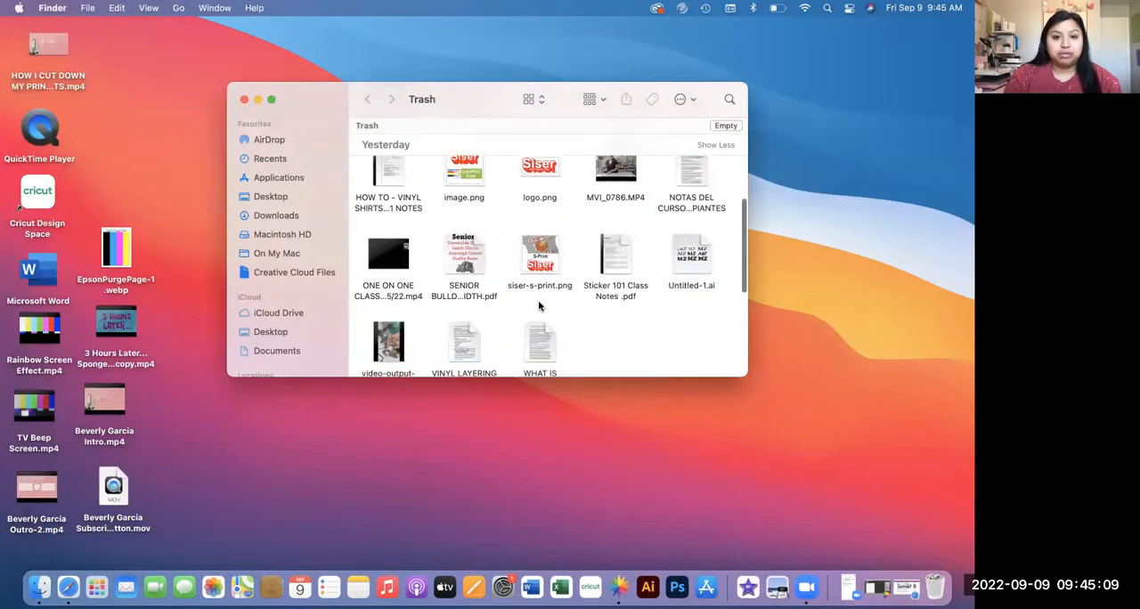
{"action": "scroll", "coordinate": [540, 305], "scroll_direction": "up", "scroll_amount": 10}
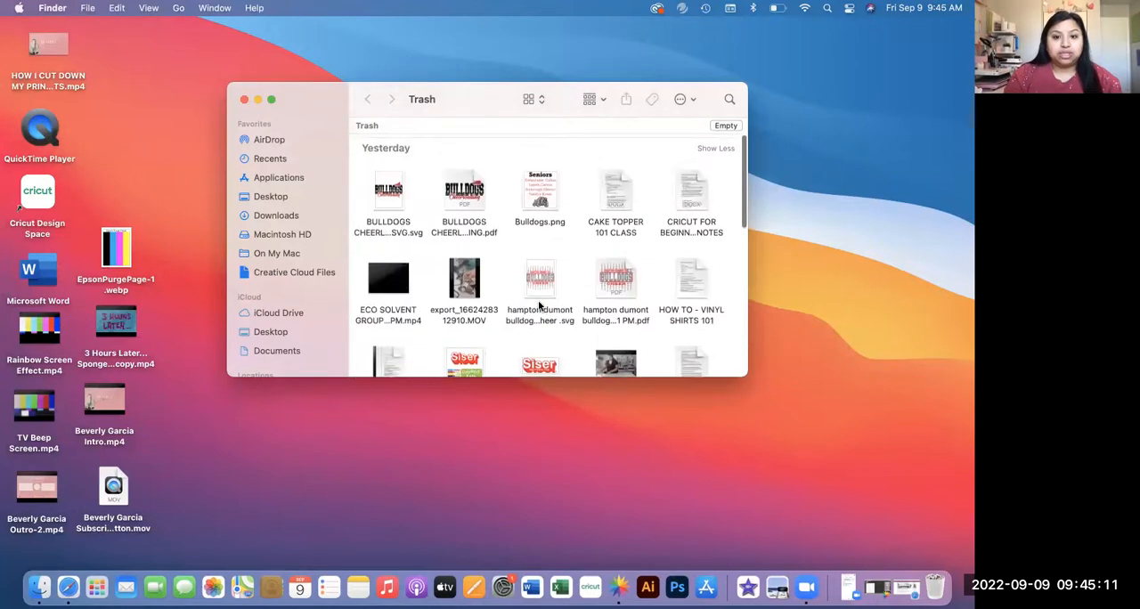
{"action": "scroll", "coordinate": [539, 302], "scroll_direction": "down", "scroll_amount": 2}
{"action": "scroll", "coordinate": [569, 223], "scroll_direction": "up", "scroll_amount": 2}
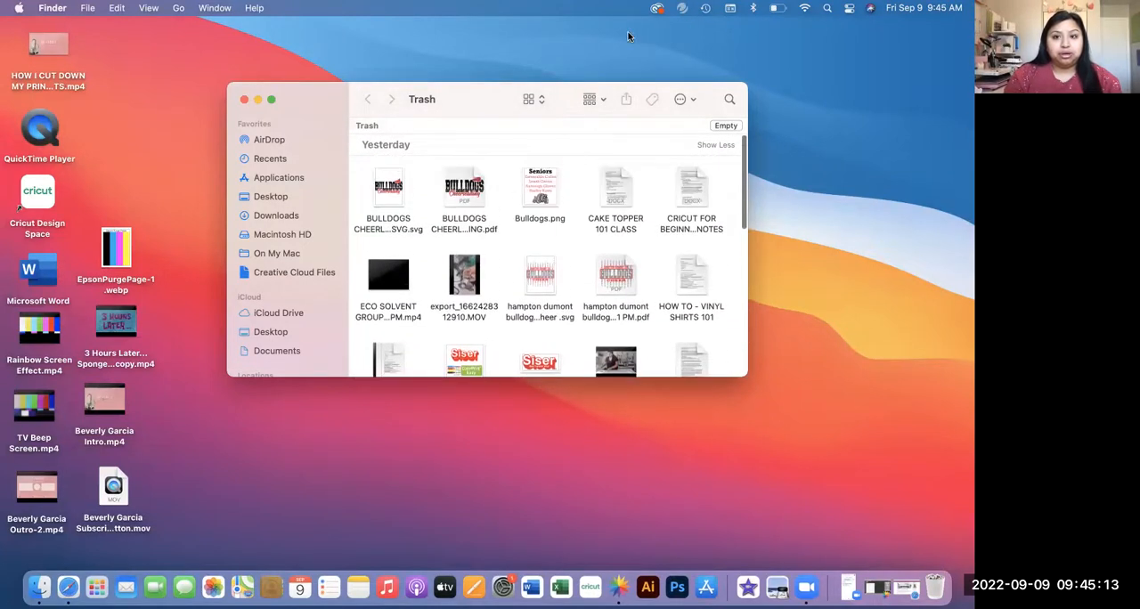
{"action": "scroll", "coordinate": [577, 278], "scroll_direction": "down", "scroll_amount": 1}
{"action": "scroll", "coordinate": [577, 278], "scroll_direction": "down", "scroll_amount": 6}
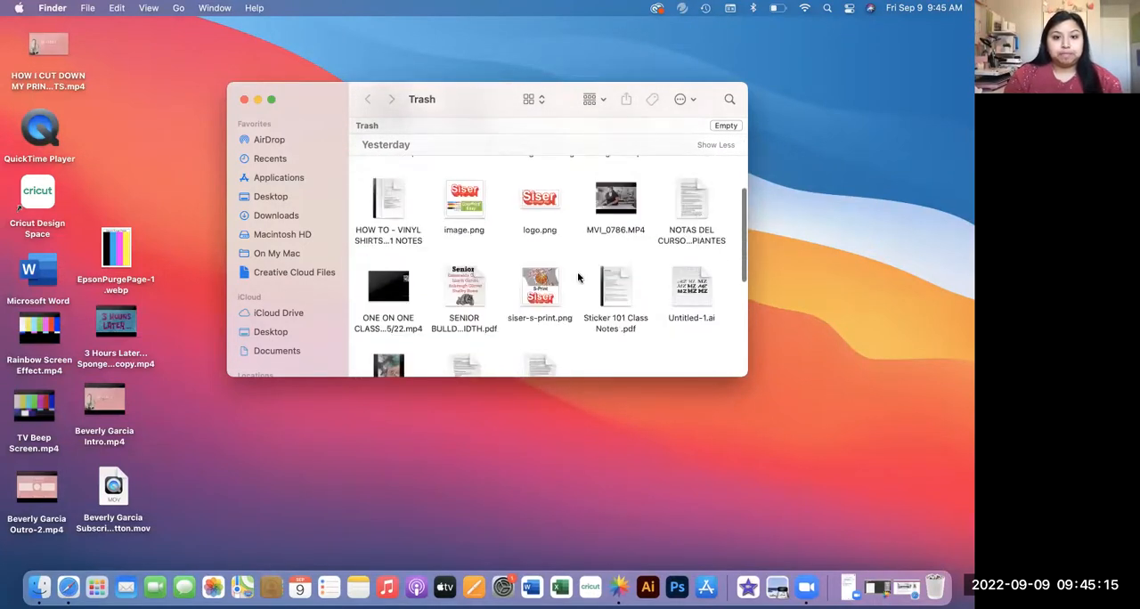
{"action": "scroll", "coordinate": [578, 278], "scroll_direction": "right", "scroll_amount": 5}
{"action": "scroll", "coordinate": [578, 278], "scroll_direction": "up", "scroll_amount": 1}
{"action": "scroll", "coordinate": [578, 278], "scroll_direction": "up", "scroll_amount": 5}
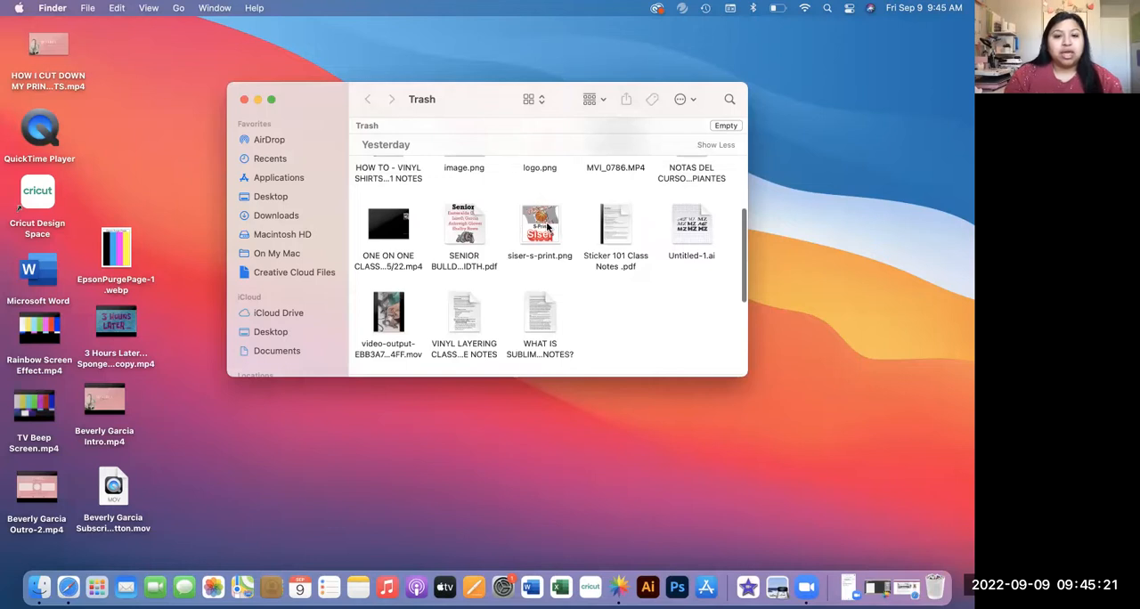
{"action": "left_click_drag", "start_coordinate": [547, 227], "coordinate": [853, 277]}
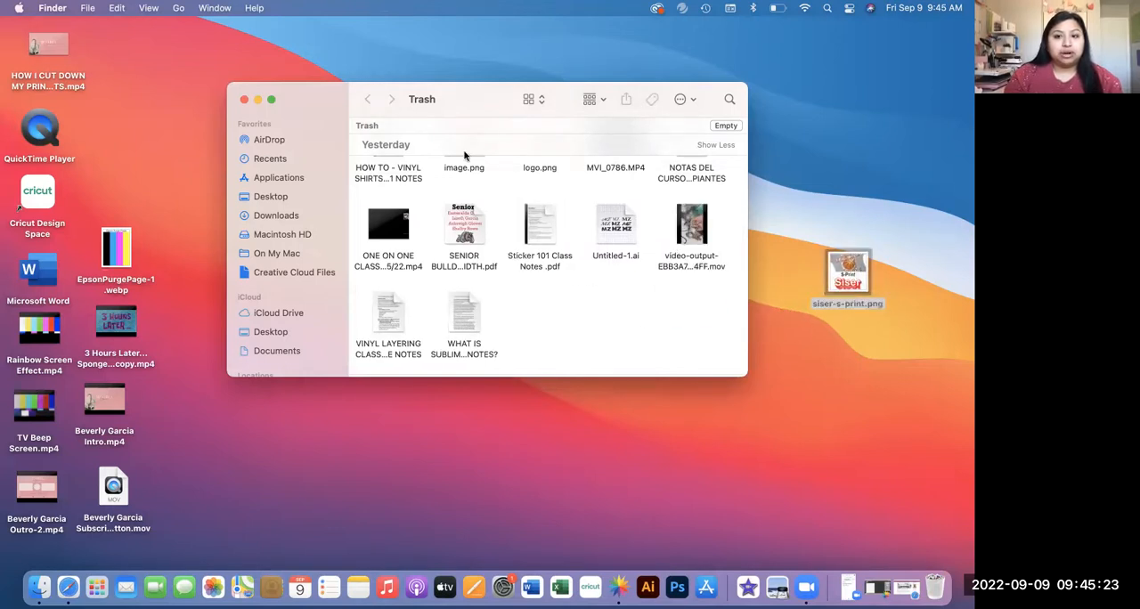
{"action": "left_click", "coordinate": [244, 99]}
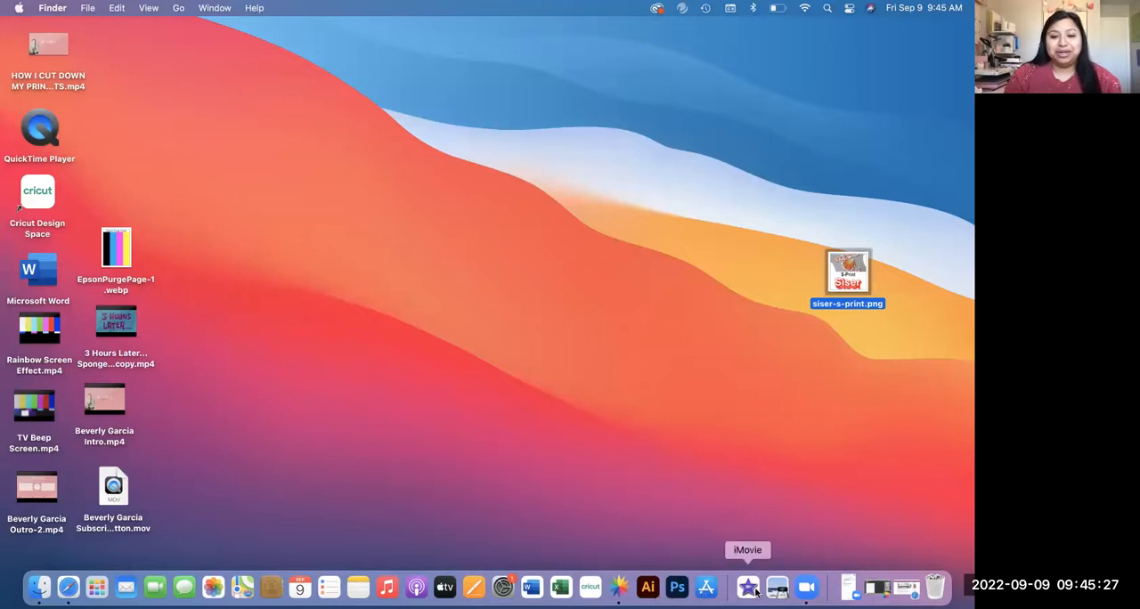
Step: Switch back to StarCraft CREATE and import siser-s-print.png from the desktop onto the mat
{"action": "left_click", "coordinate": [619, 588]}
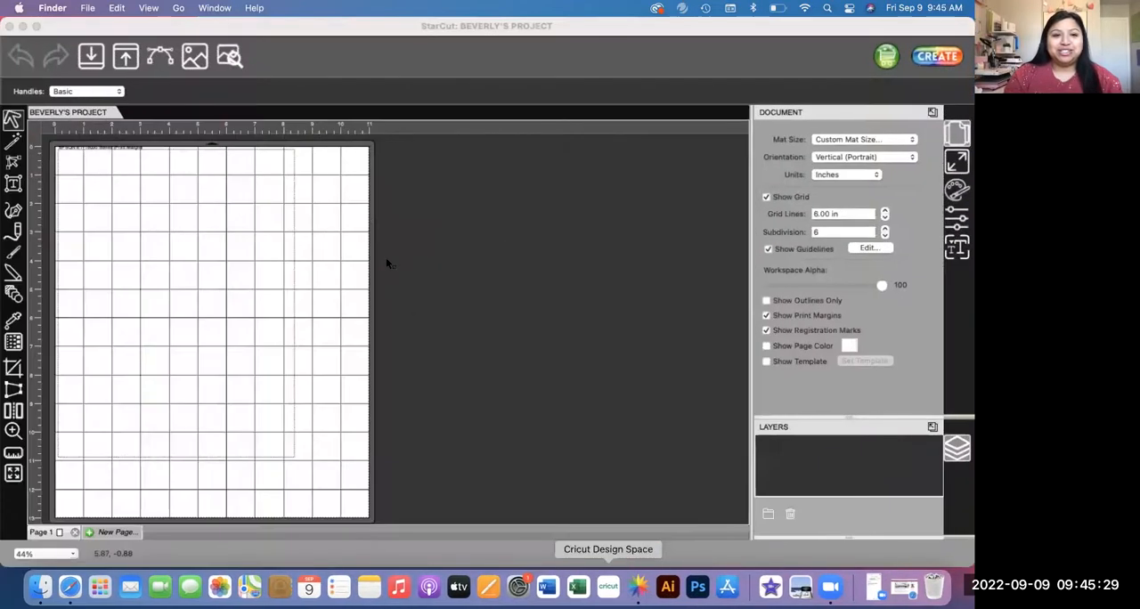
{"action": "left_click", "coordinate": [90, 57]}
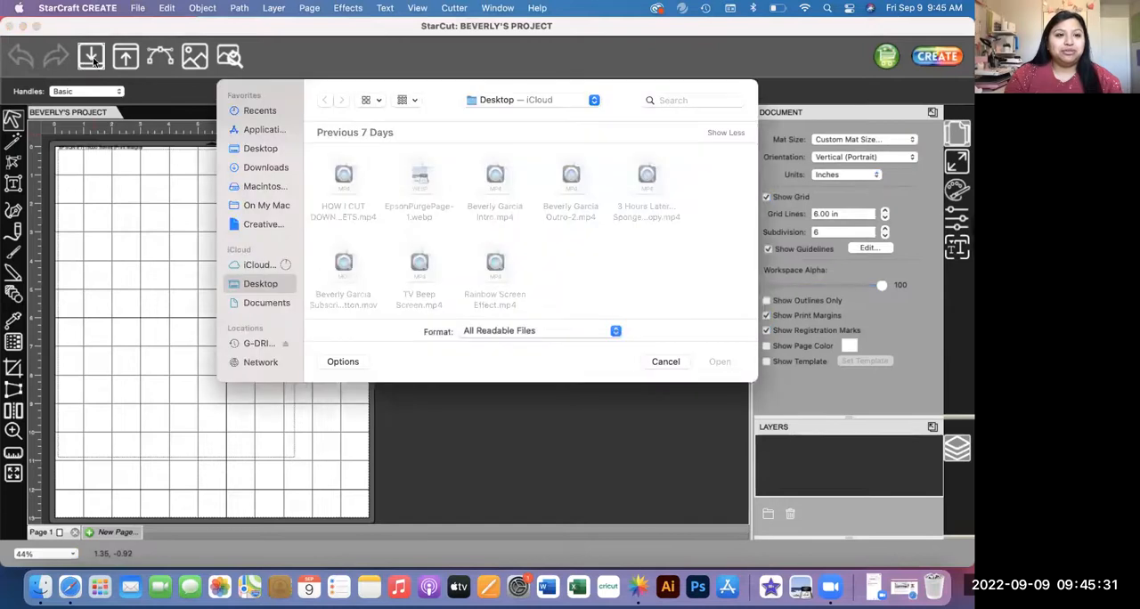
{"action": "left_click", "coordinate": [343, 178]}
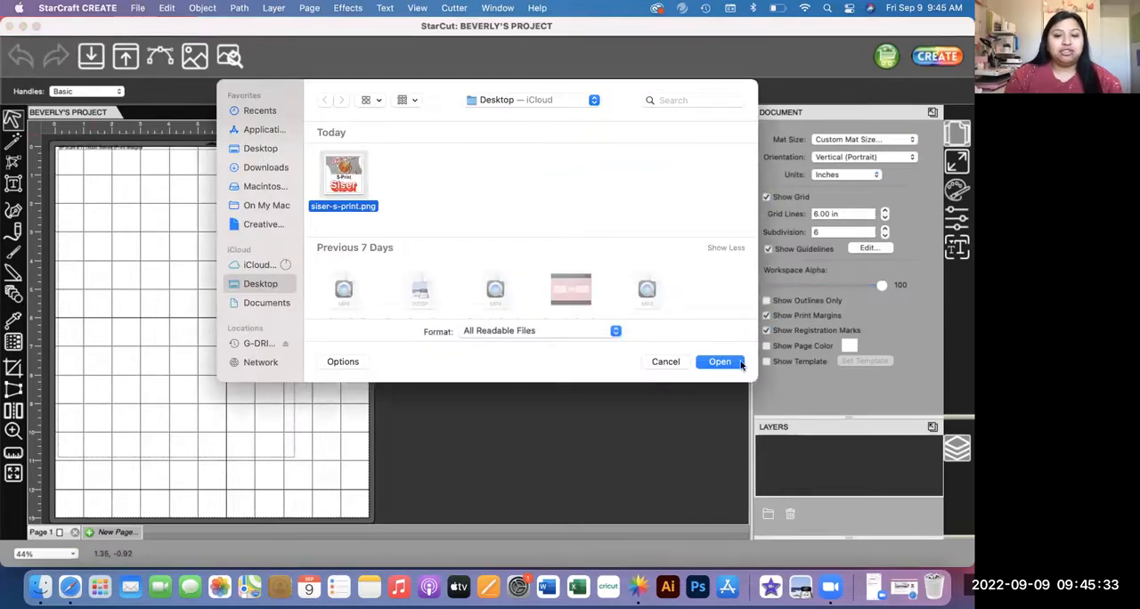
{"action": "left_click", "coordinate": [722, 361]}
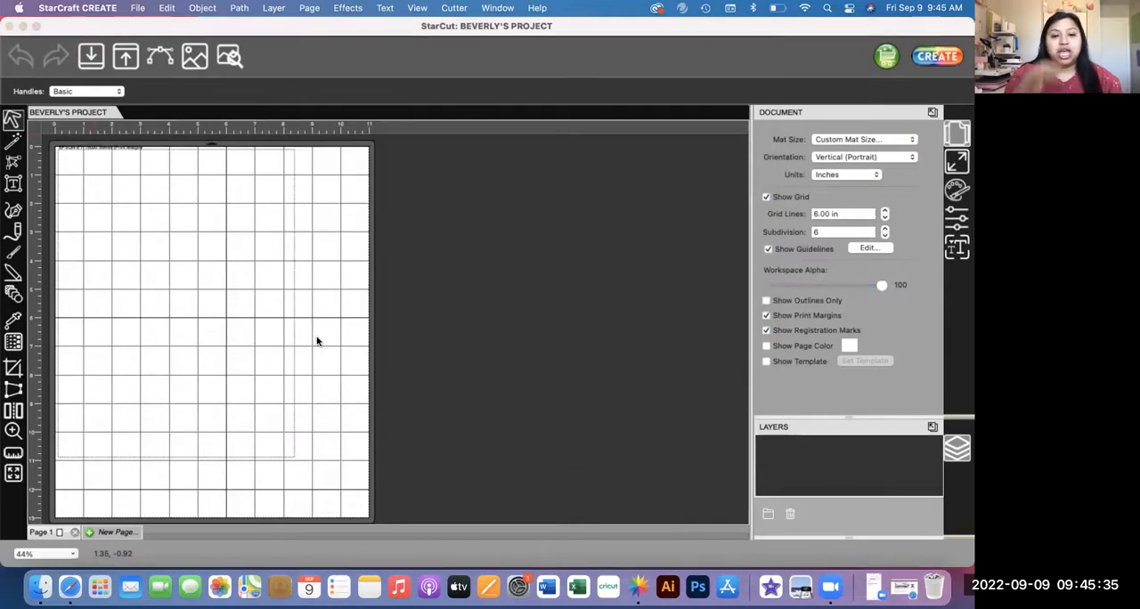
{"action": "mouse_move", "coordinate": [273, 297]}
{"action": "left_mouse_down"}
{"action": "mouse_move", "coordinate": [574, 281]}
{"action": "mouse_move", "coordinate": [283, 260]}
{"action": "mouse_move", "coordinate": [249, 282]}
{"action": "mouse_move", "coordinate": [287, 288]}
{"action": "mouse_move", "coordinate": [221, 274]}
{"action": "mouse_move", "coordinate": [615, 259]}
{"action": "mouse_move", "coordinate": [593, 303]}
{"action": "mouse_move", "coordinate": [266, 291]}
{"action": "left_mouse_up"}
Step: Move the imported S-Print image to the upper-left corner of the print margins on the mat
{"action": "left_click", "coordinate": [71, 554]}
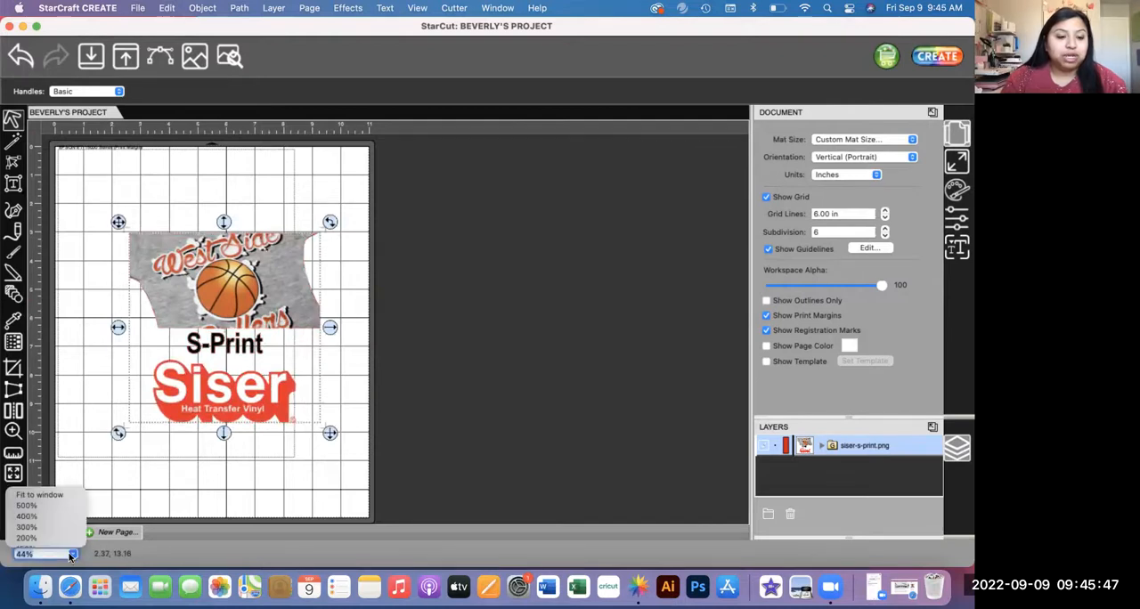
{"action": "left_click", "coordinate": [60, 495]}
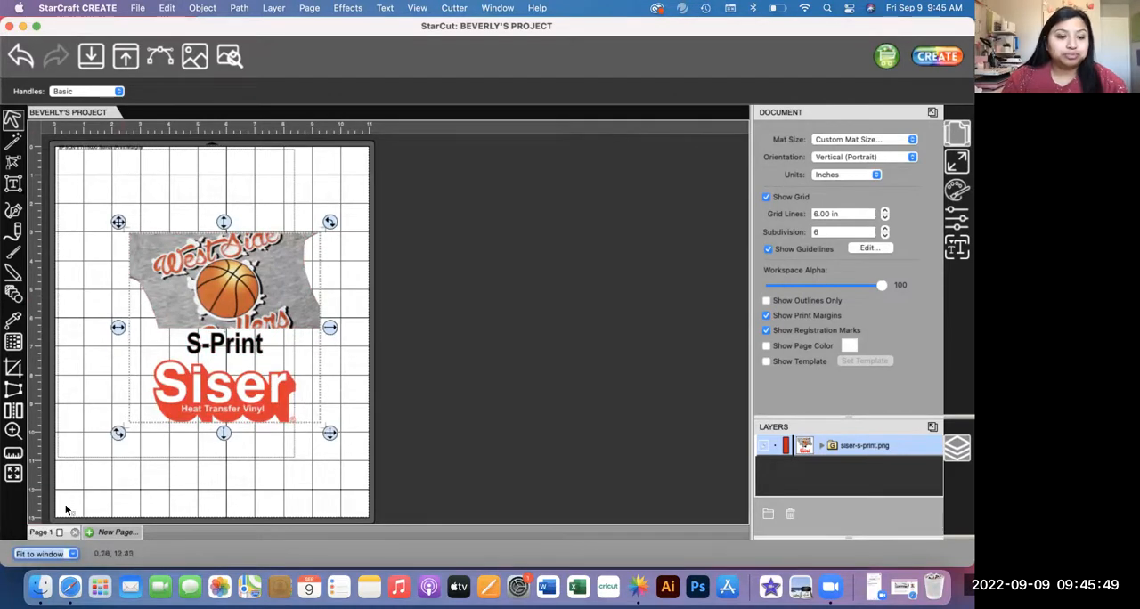
{"action": "left_click", "coordinate": [403, 283]}
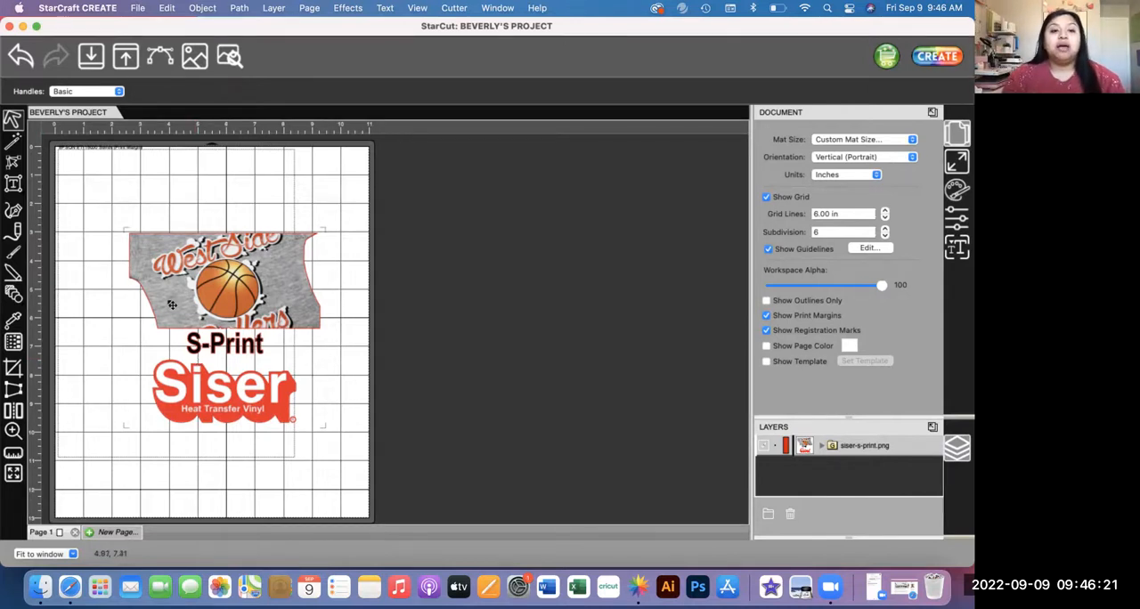
{"action": "left_click_drag", "start_coordinate": [222, 291], "coordinate": [159, 221]}
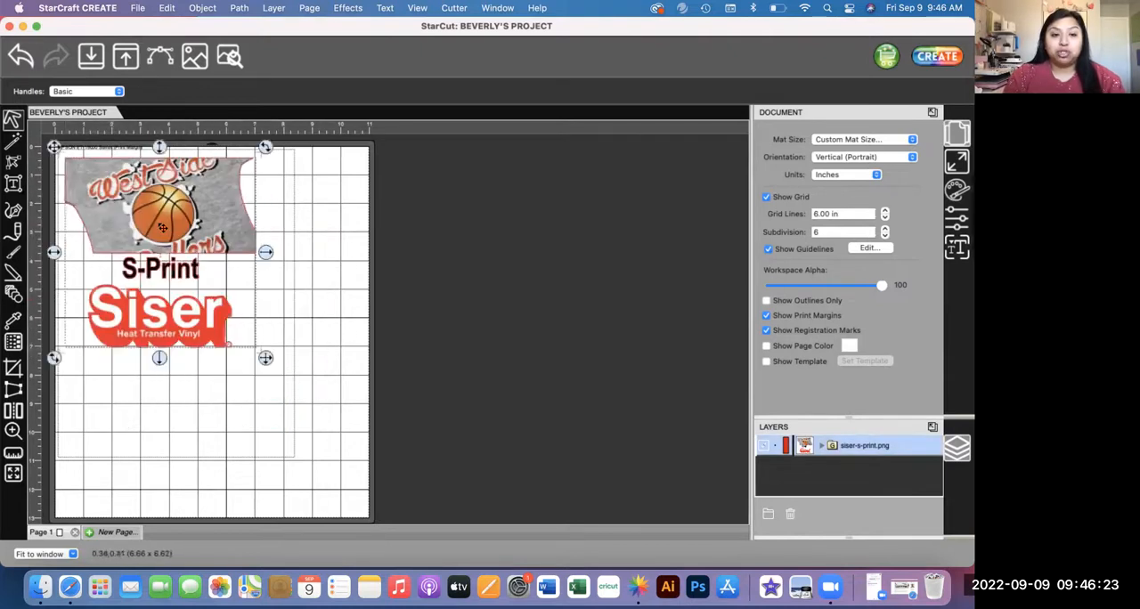
Step: Set the registration marks to inset from print bounds in the cutter settings, and toggle their display off and back on
{"action": "left_click", "coordinate": [458, 11]}
{"action": "left_click", "coordinate": [464, 103]}
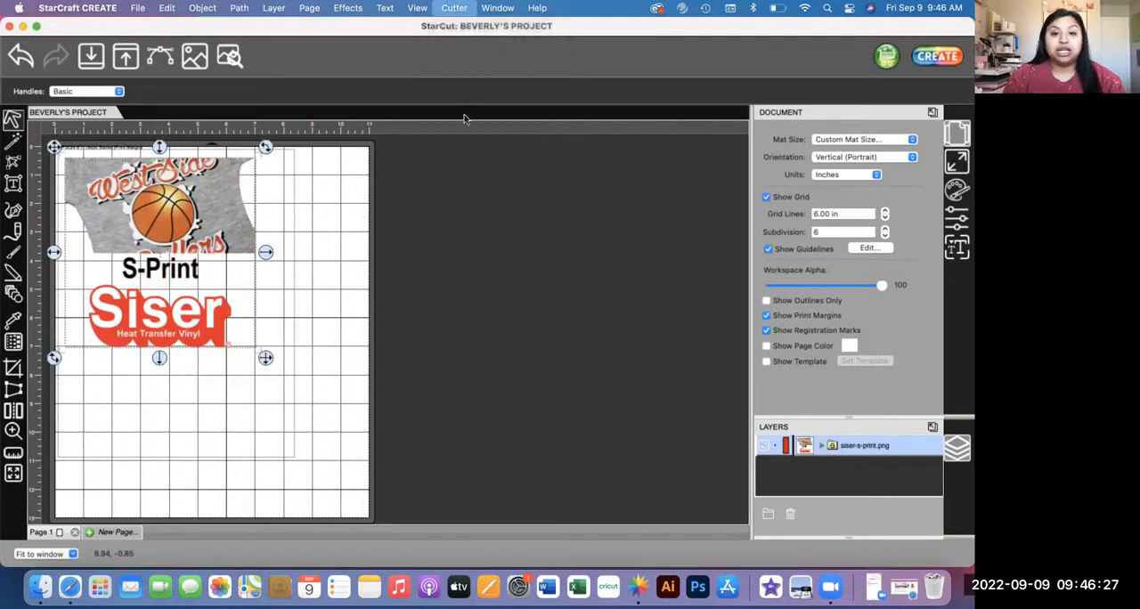
{"action": "left_click", "coordinate": [558, 263]}
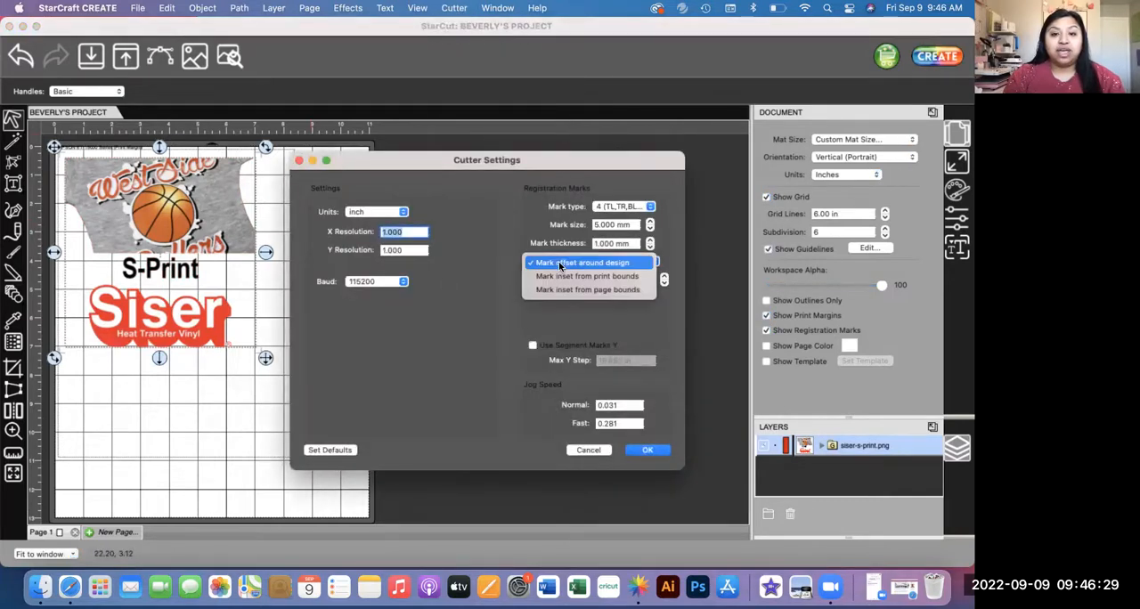
{"action": "left_click", "coordinate": [575, 278]}
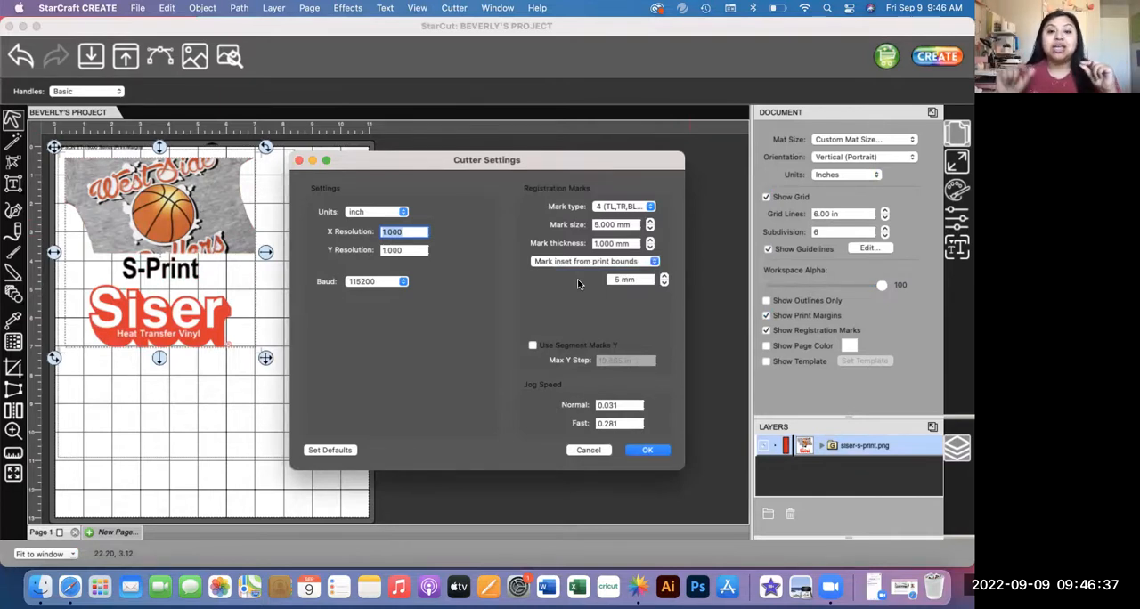
{"action": "left_click", "coordinate": [582, 262]}
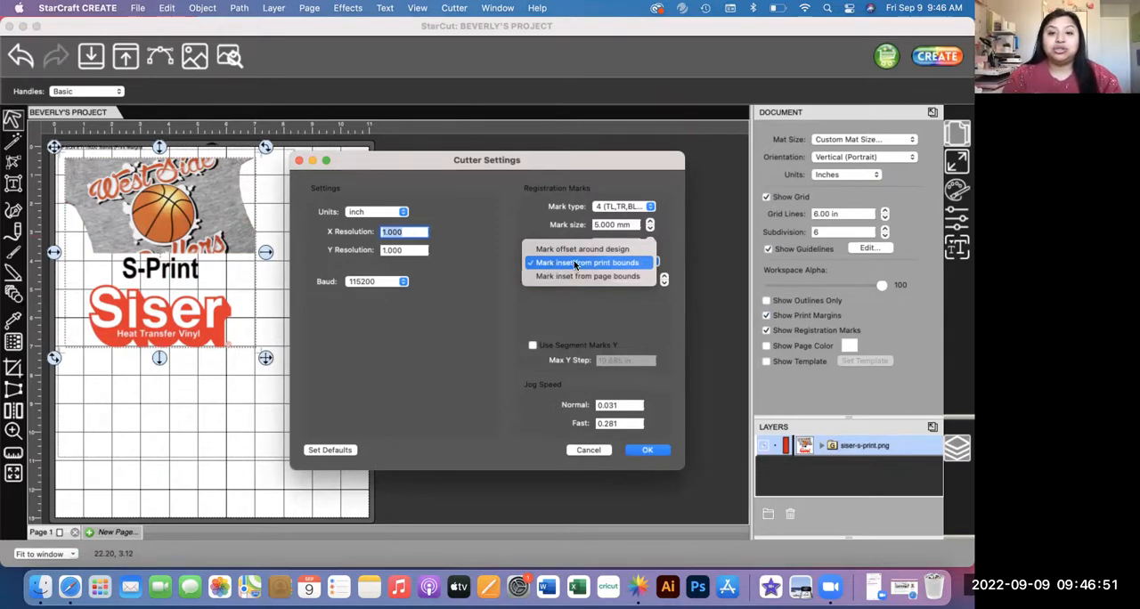
{"action": "left_click", "coordinate": [587, 263]}
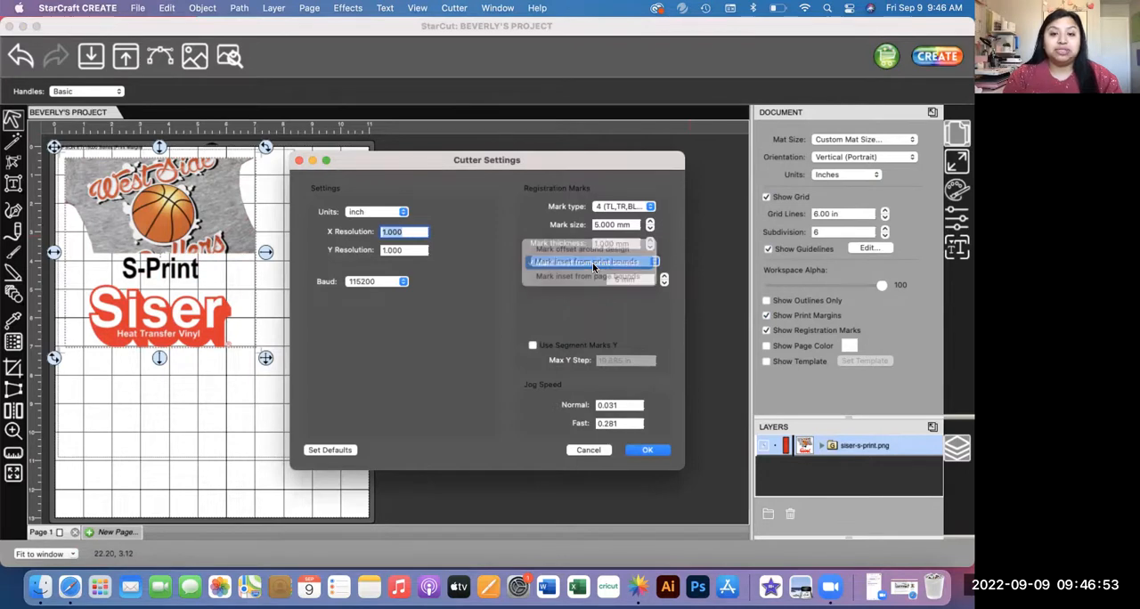
{"action": "left_click", "coordinate": [640, 453]}
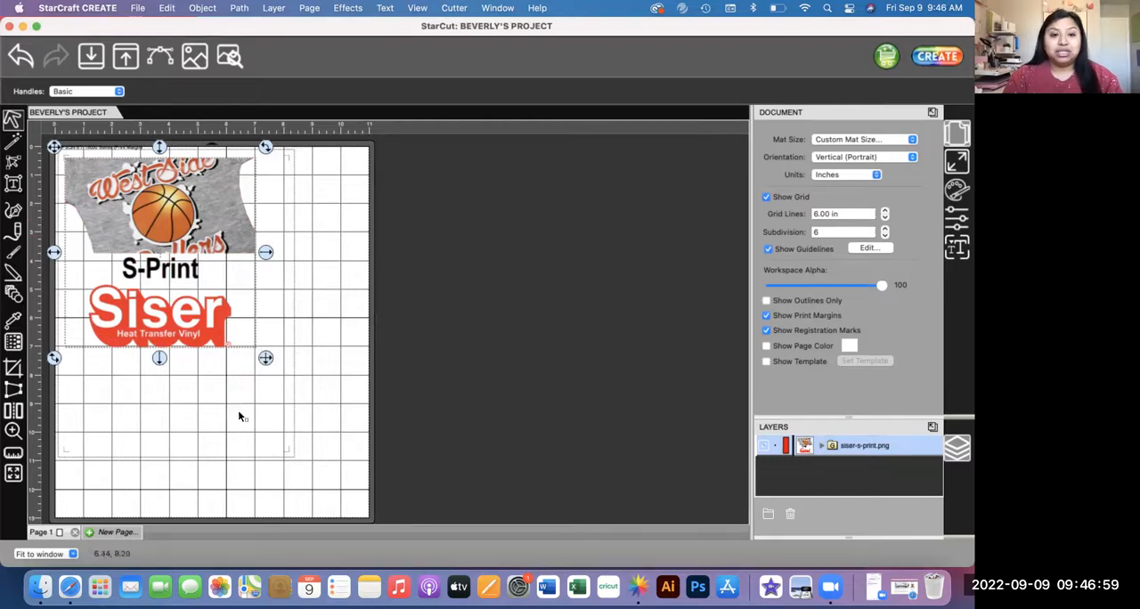
{"action": "left_click", "coordinate": [766, 330]}
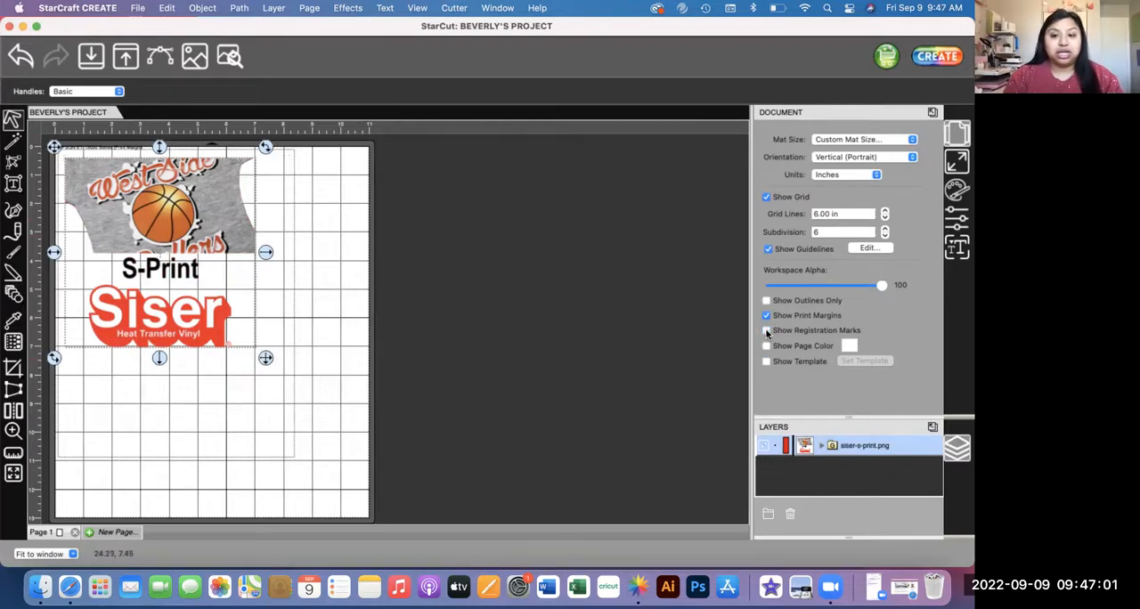
{"action": "left_click", "coordinate": [767, 330]}
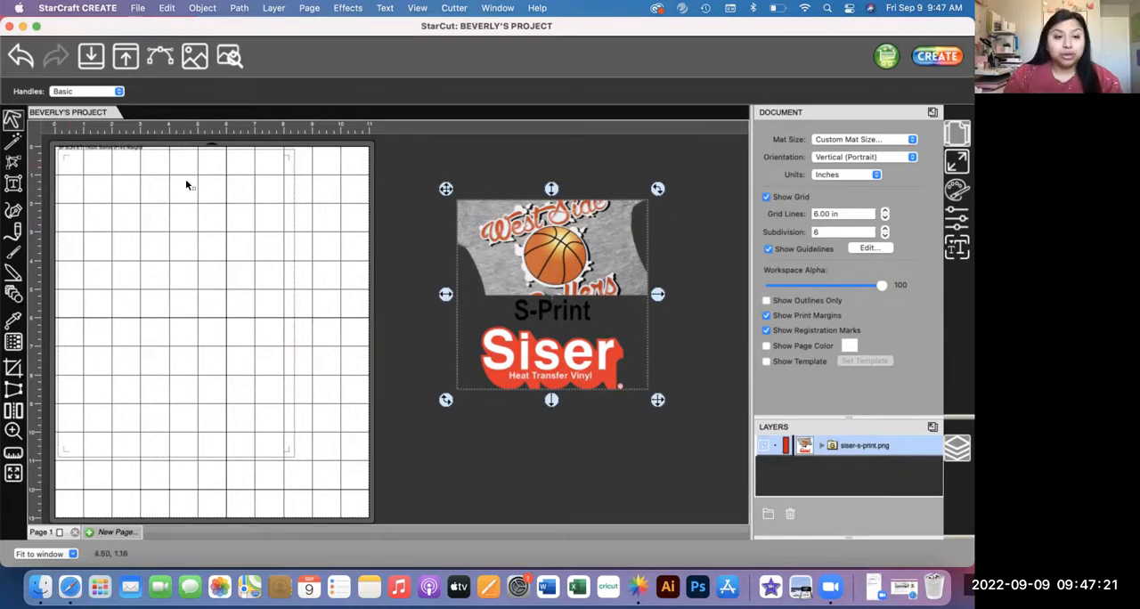
Step: Open the page setup and format the page for the EPSON ET-15000 Series printer
{"action": "left_click", "coordinate": [138, 9]}
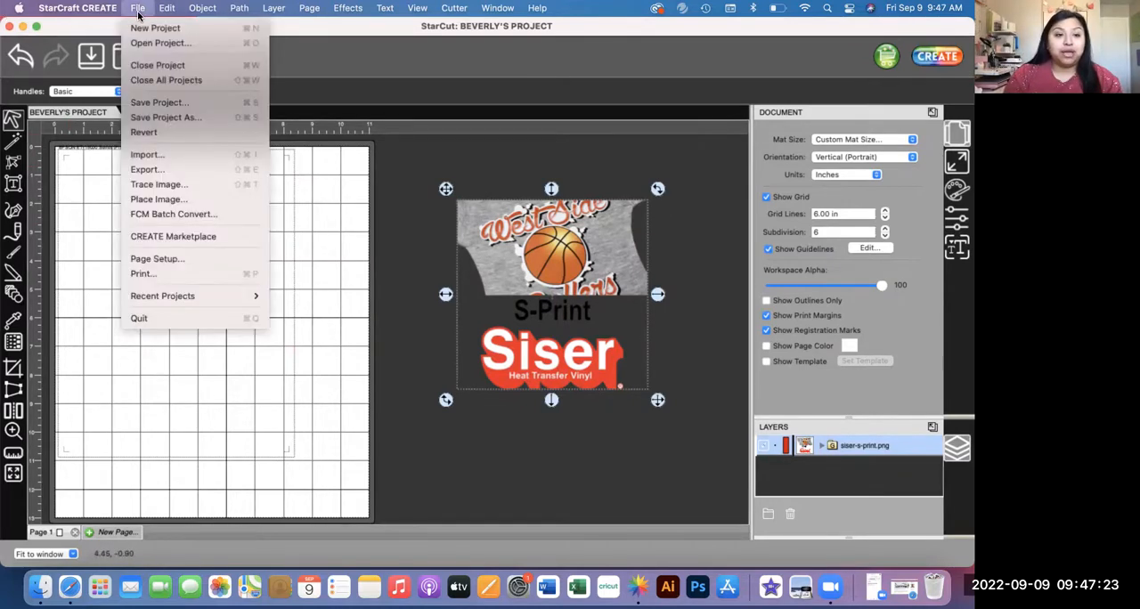
{"action": "left_click", "coordinate": [168, 259]}
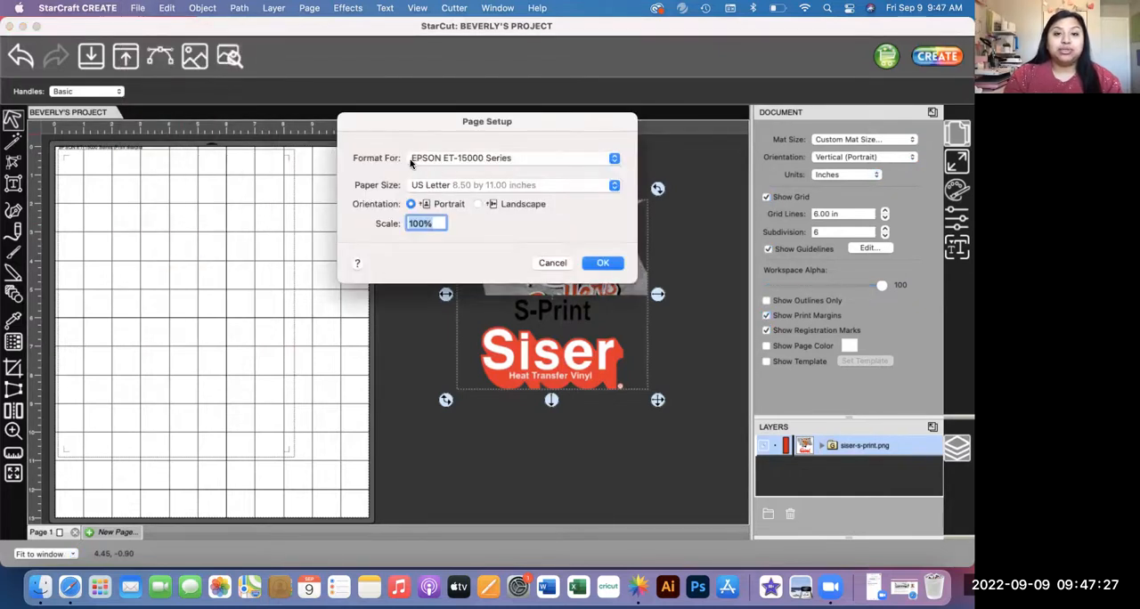
{"action": "left_click", "coordinate": [496, 160]}
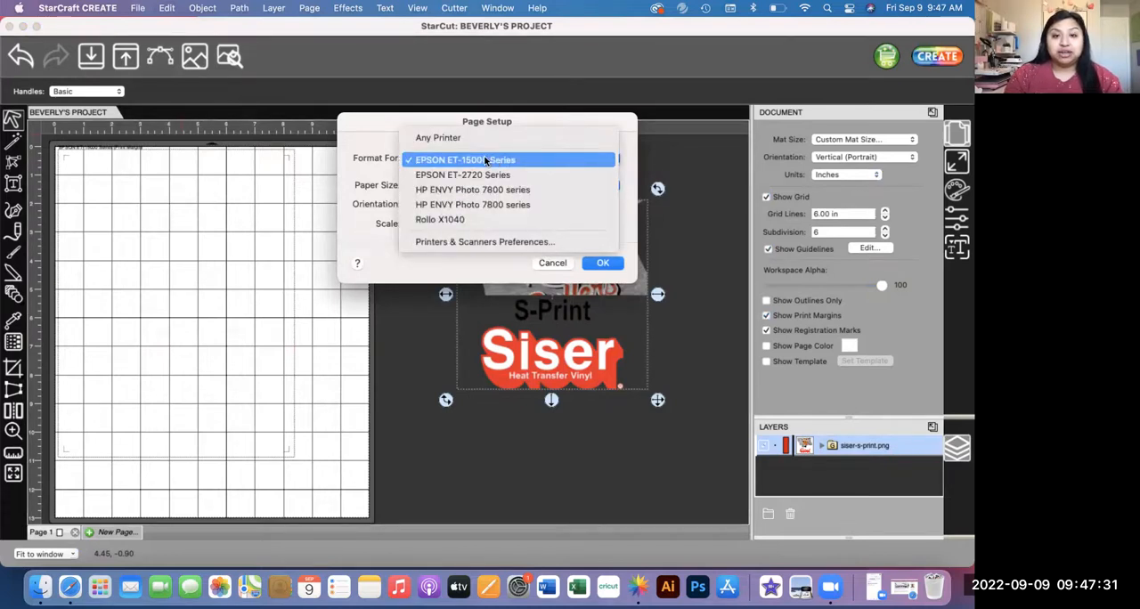
{"action": "left_click", "coordinate": [487, 161]}
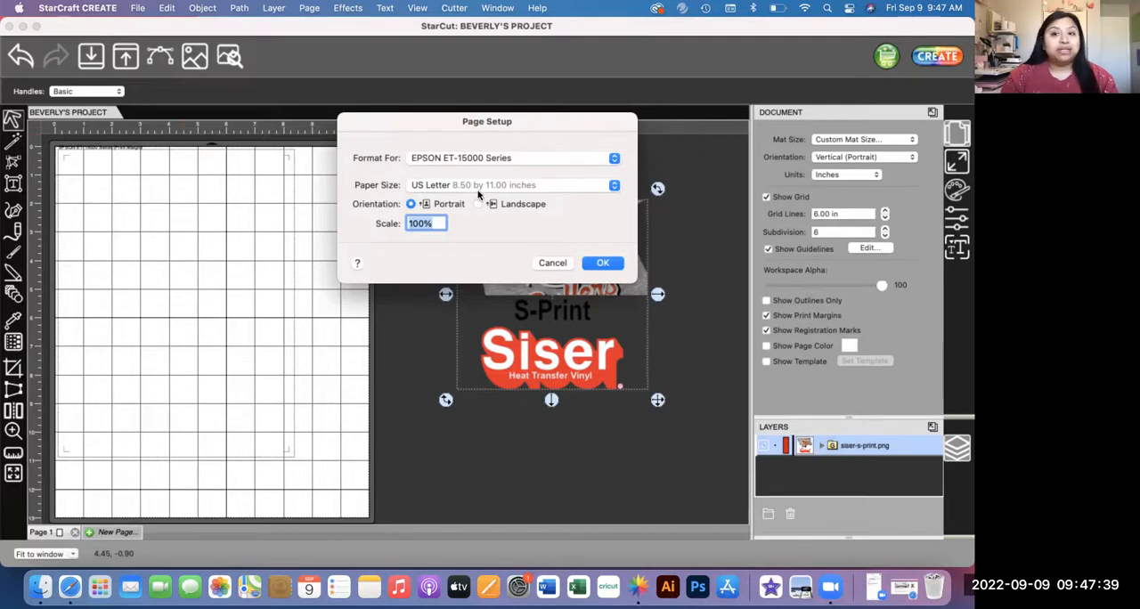
Step: Choose the custom 11 x 13 ECO SOLVENT paper size from the managed custom sizes and apply the page setup
{"action": "left_click", "coordinate": [613, 187]}
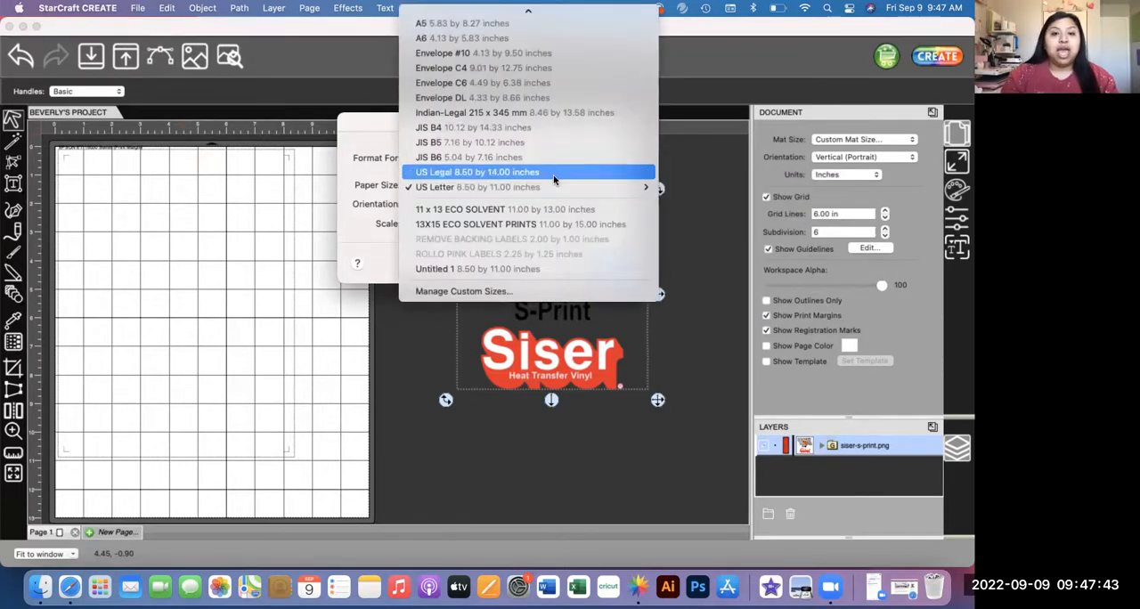
{"action": "scroll", "coordinate": [530, 106], "scroll_direction": "up", "scroll_amount": 5}
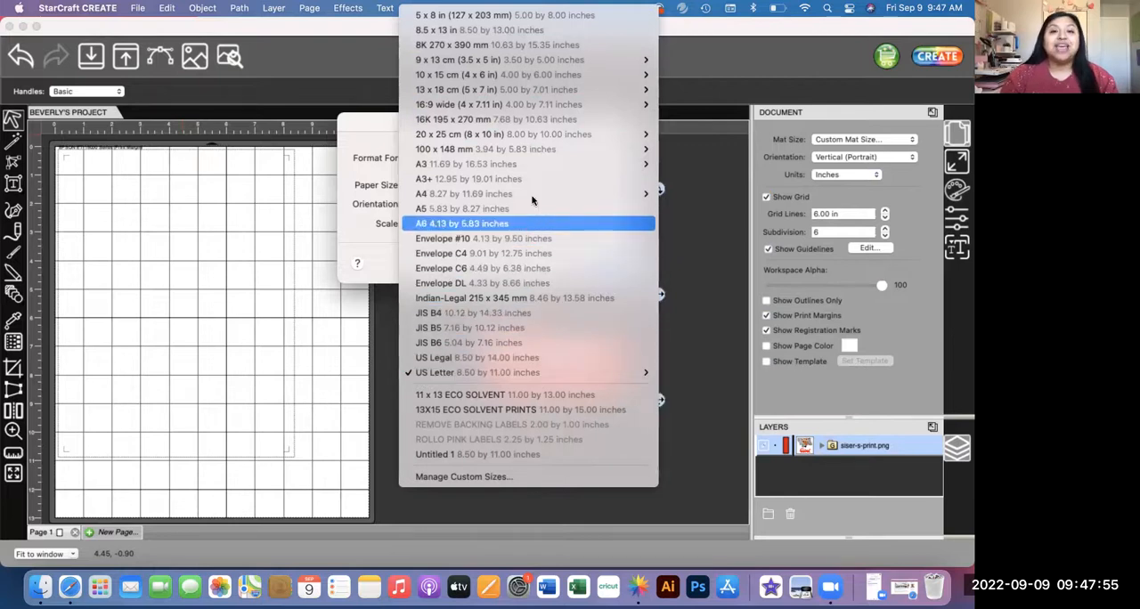
{"action": "mouse_move", "coordinate": [550, 56]}
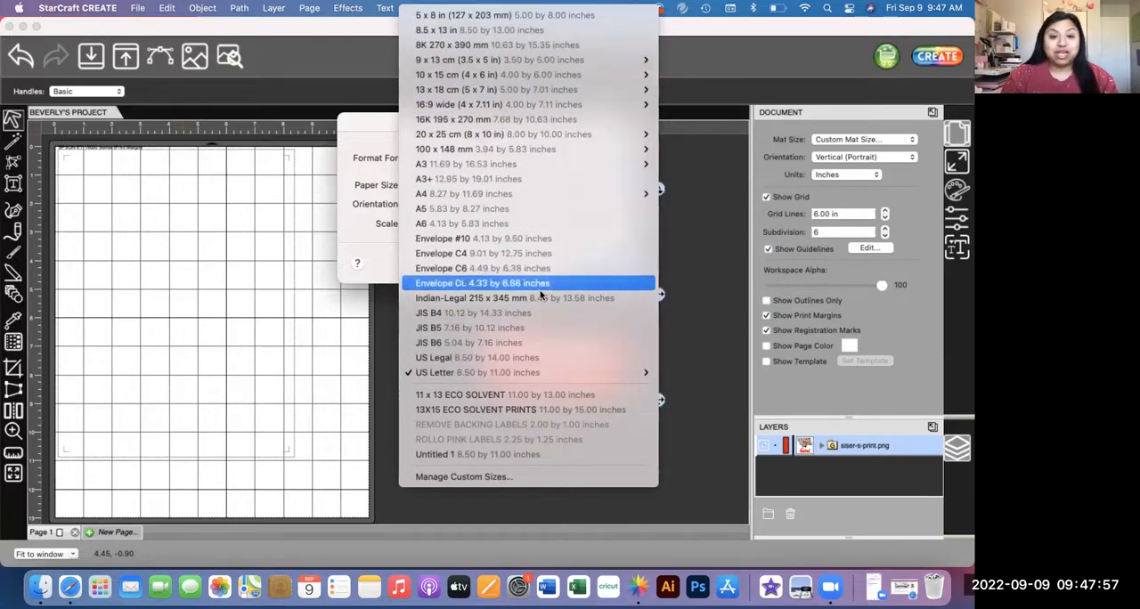
{"action": "mouse_move", "coordinate": [534, 375]}
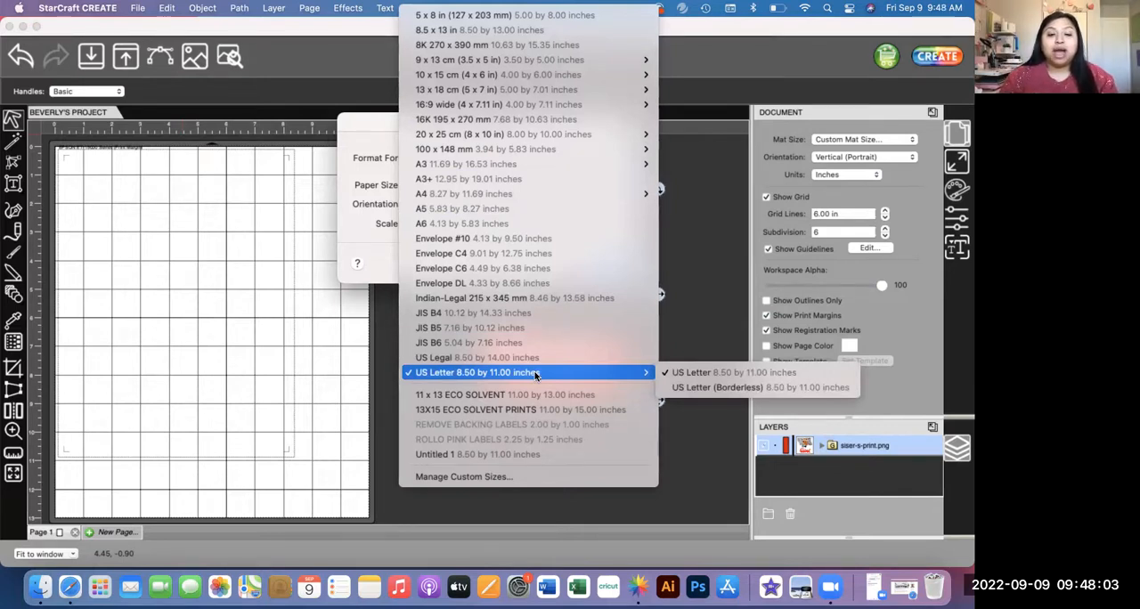
{"action": "left_click", "coordinate": [502, 478]}
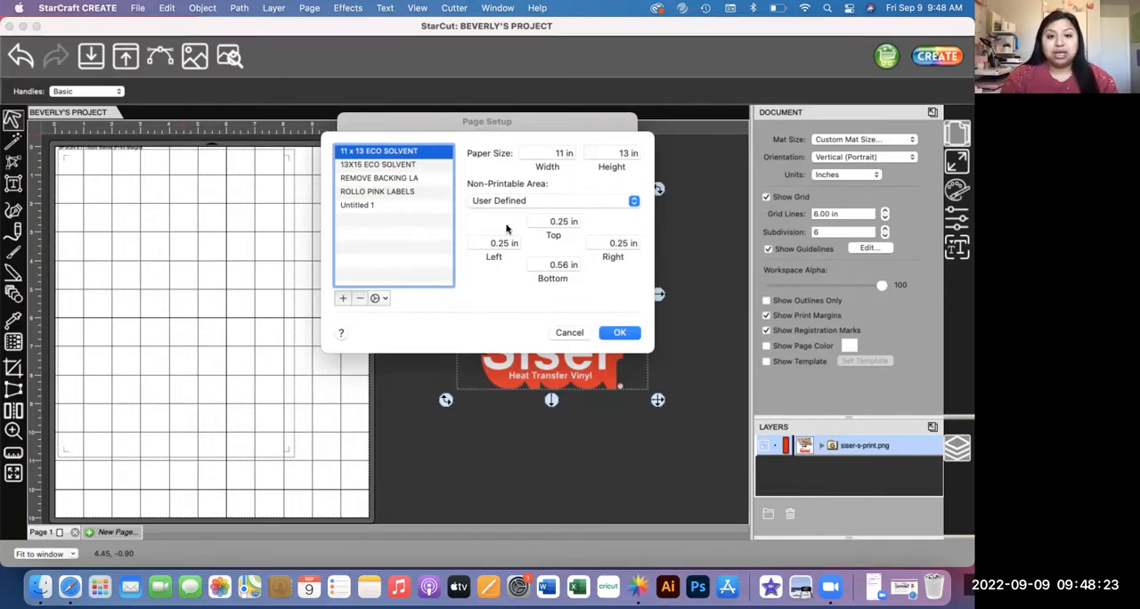
{"action": "left_click", "coordinate": [623, 334]}
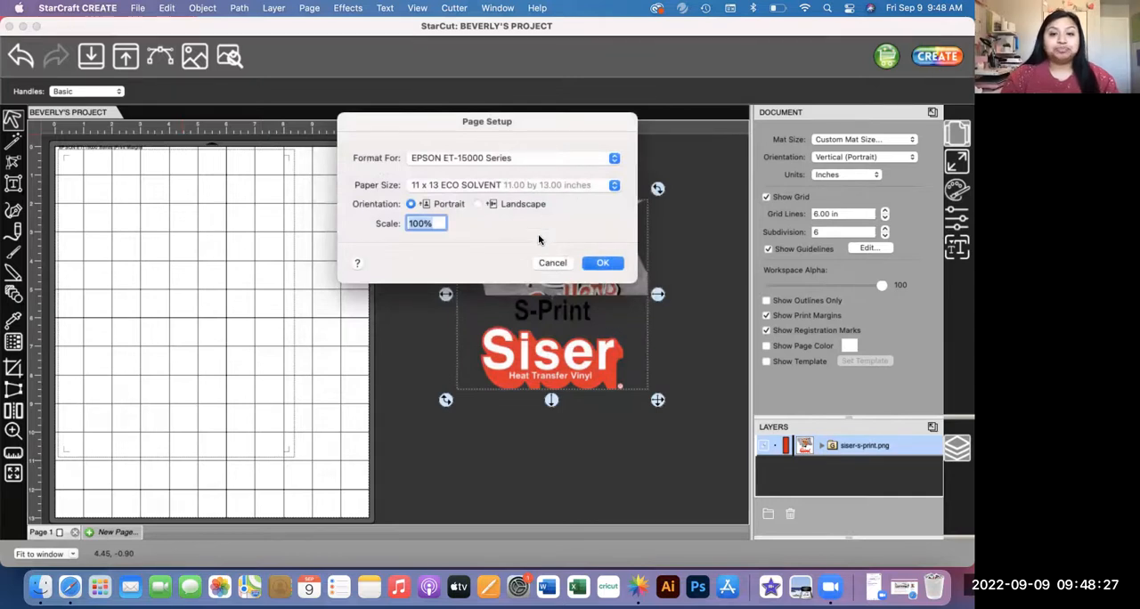
{"action": "left_click", "coordinate": [601, 264]}
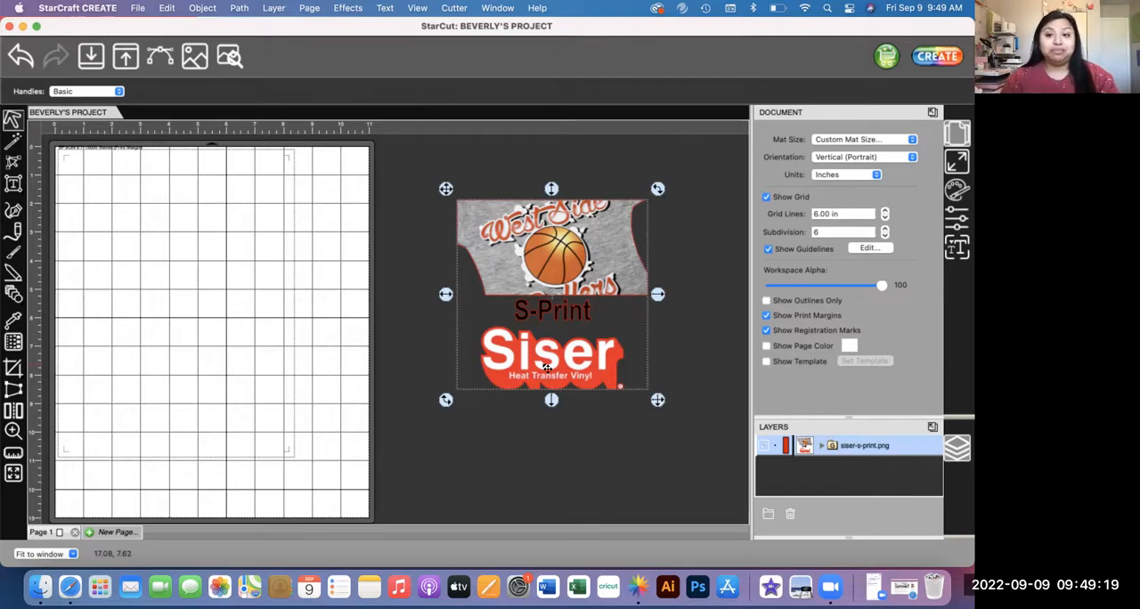
Step: Refresh the print margins and registration marks on the mat by toggling their display off and on
{"action": "left_click", "coordinate": [765, 316]}
{"action": "left_click", "coordinate": [766, 316]}
{"action": "left_click", "coordinate": [766, 331]}
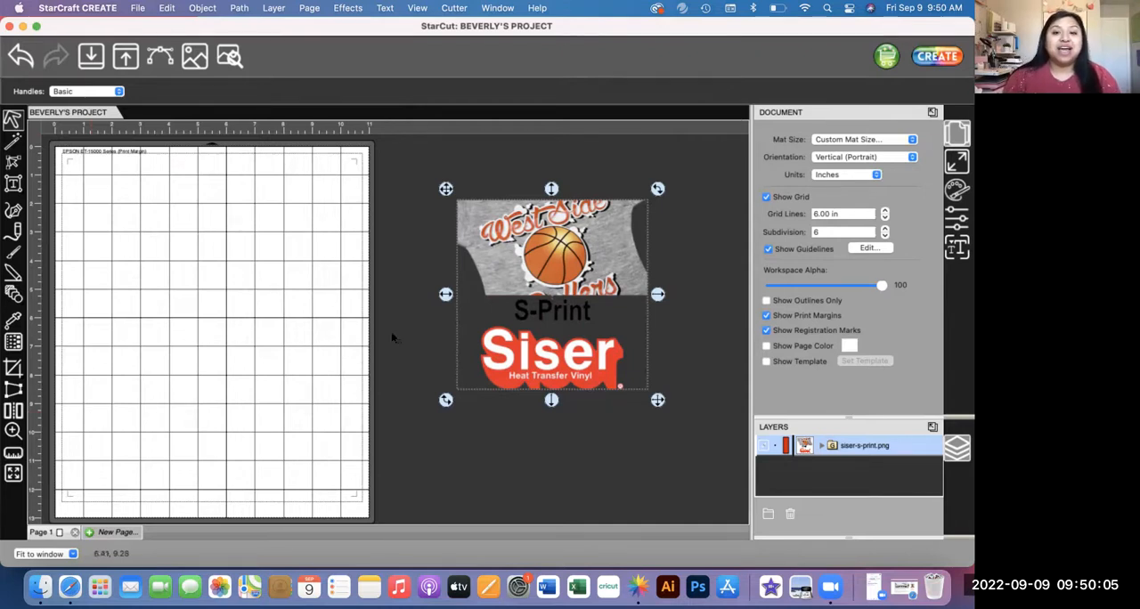
Step: Move the S-Print image from beside the mat back onto it, inside the registration marks
{"action": "left_click_drag", "start_coordinate": [548, 263], "coordinate": [199, 259]}
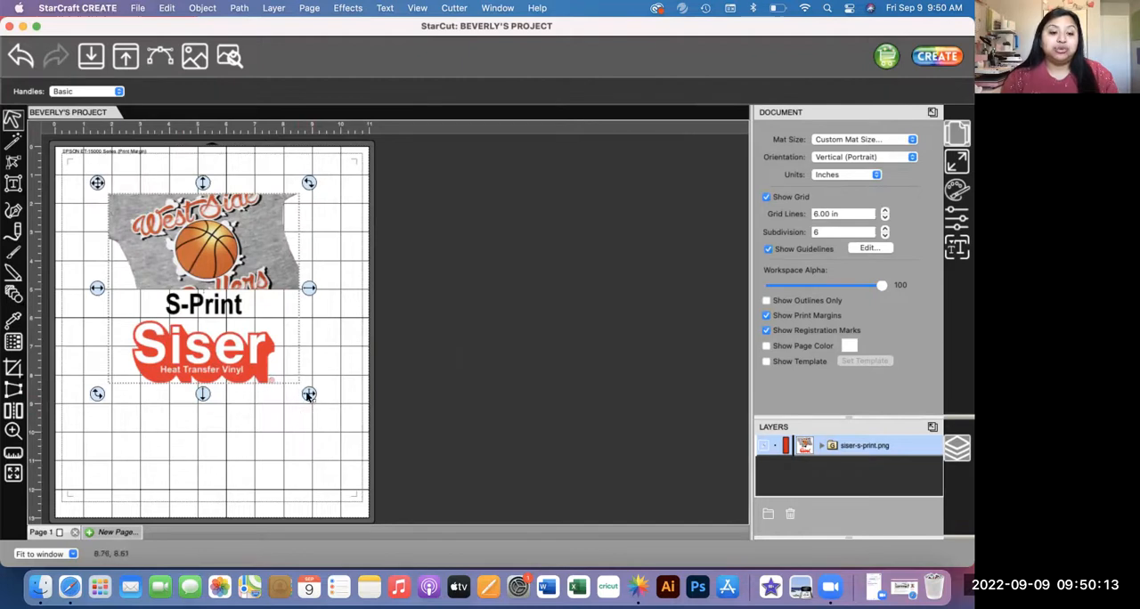
{"action": "left_click_drag", "start_coordinate": [308, 396], "coordinate": [366, 452]}
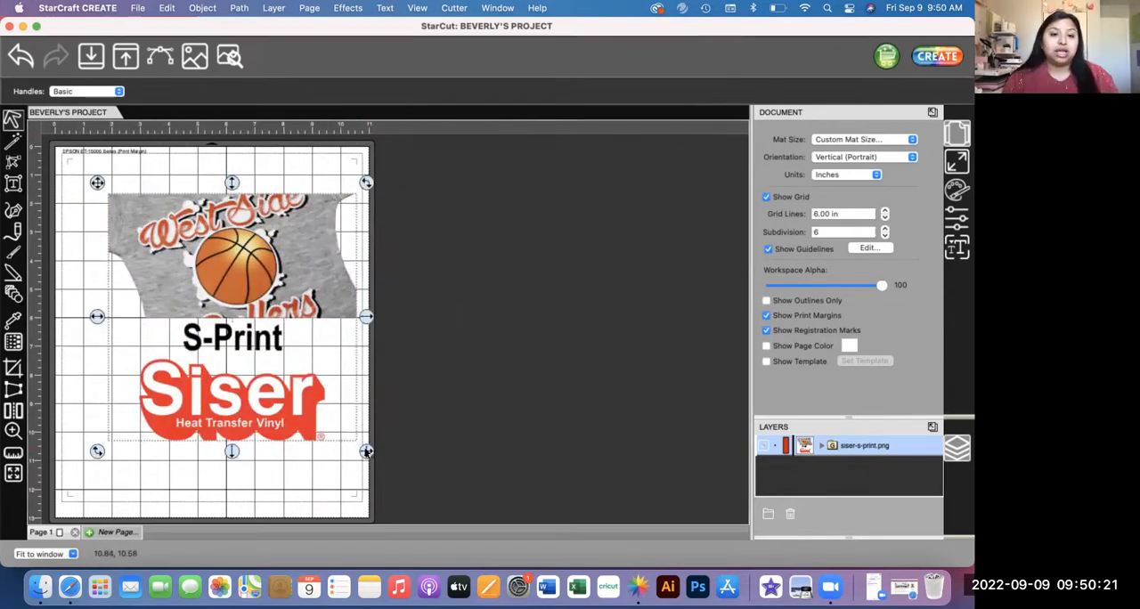
{"action": "left_click_drag", "start_coordinate": [366, 452], "coordinate": [346, 479]}
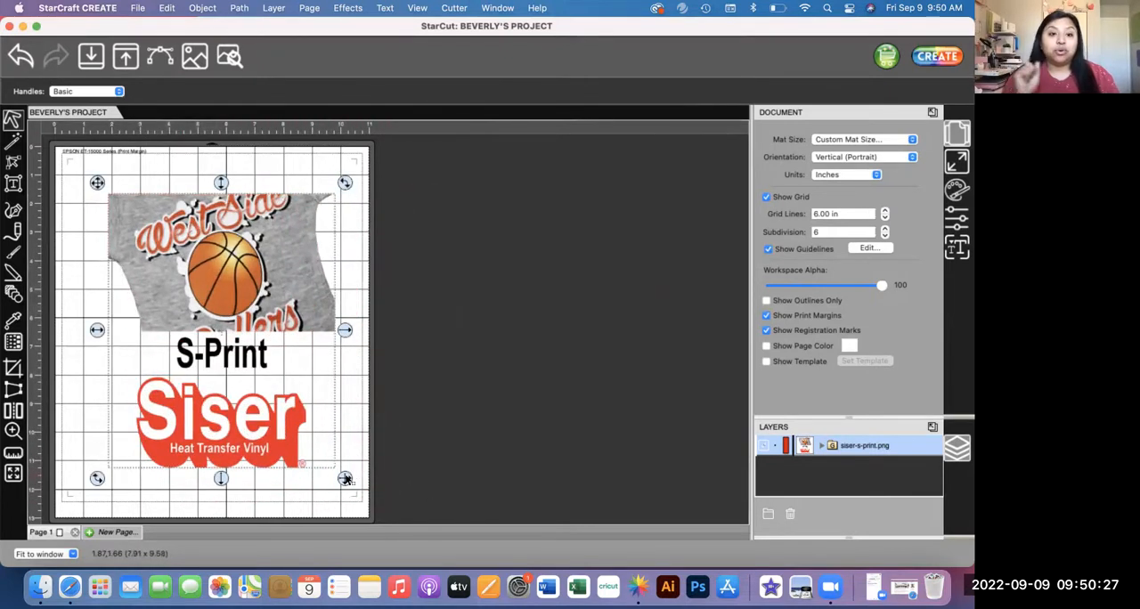
{"action": "key", "text": "super+z"}
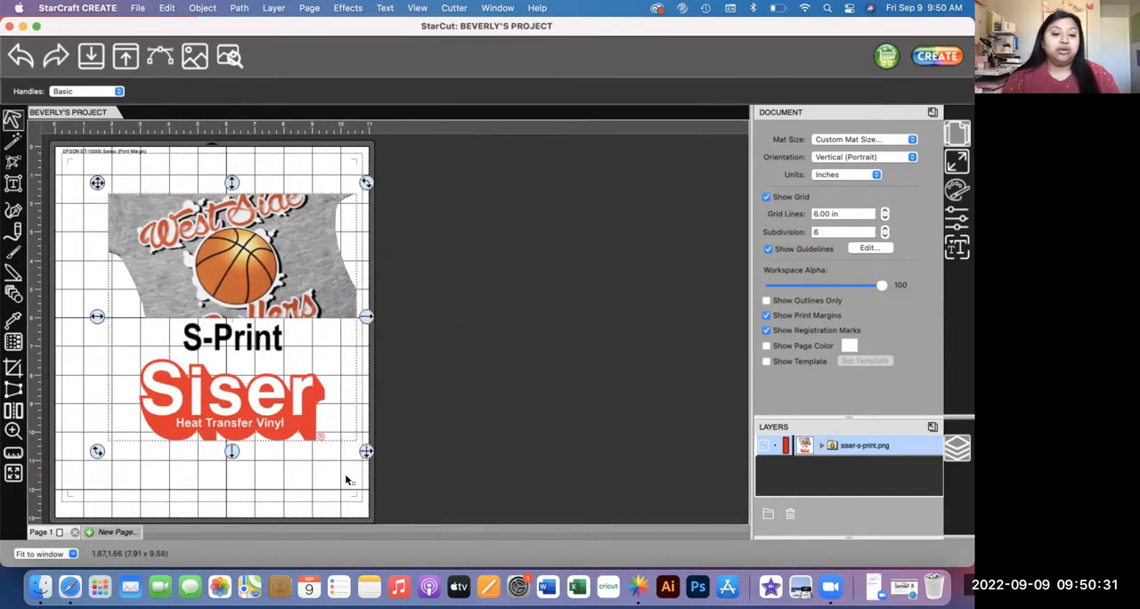
{"action": "key", "text": "super+z"}
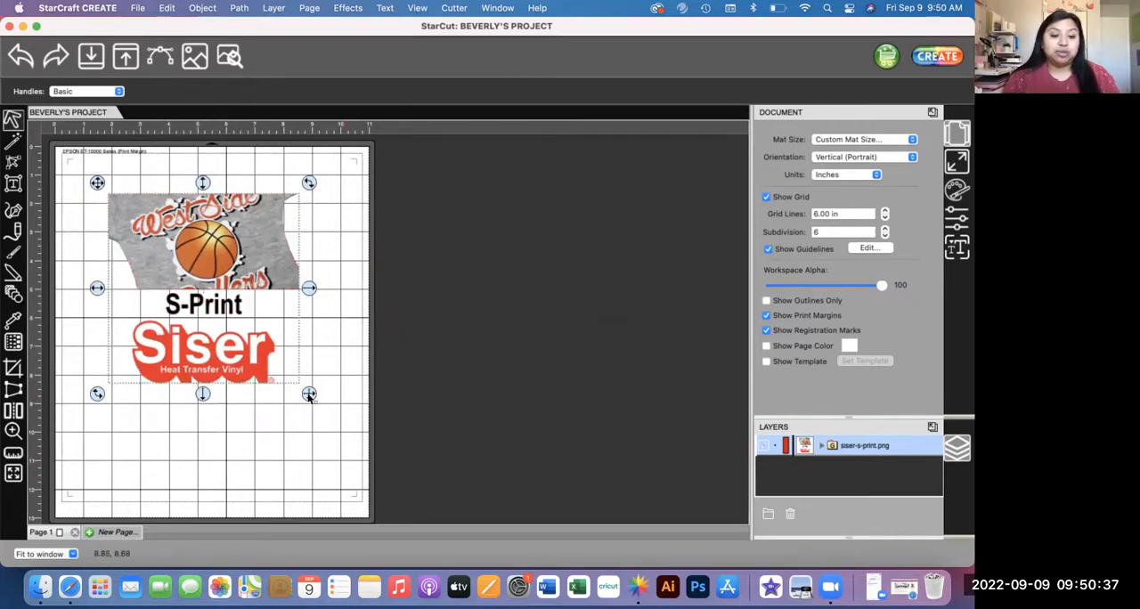
Step: Enlarge the S-Print image to about 9.38 by 9.33 in within the registration marks and display its position and size settings
{"action": "left_click_drag", "start_coordinate": [308, 394], "coordinate": [406, 523]}
{"action": "left_click_drag", "start_coordinate": [311, 443], "coordinate": [274, 443]}
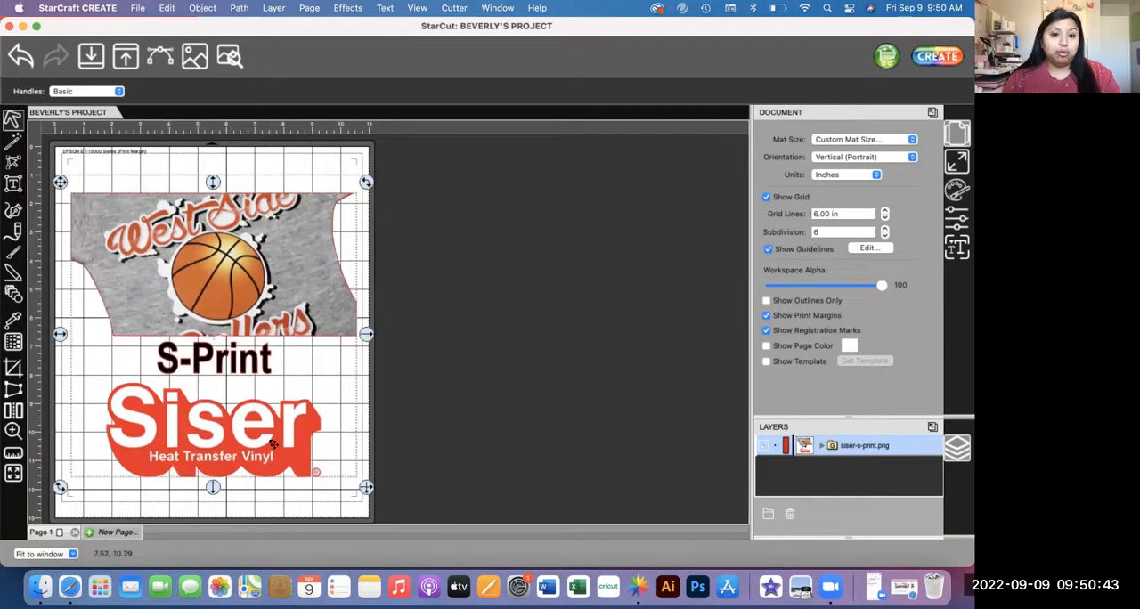
{"action": "left_click_drag", "start_coordinate": [367, 488], "coordinate": [353, 476]}
{"action": "mouse_move", "coordinate": [272, 355]}
{"action": "left_mouse_down"}
{"action": "mouse_move", "coordinate": [285, 370]}
{"action": "mouse_move", "coordinate": [277, 363]}
{"action": "left_mouse_up"}
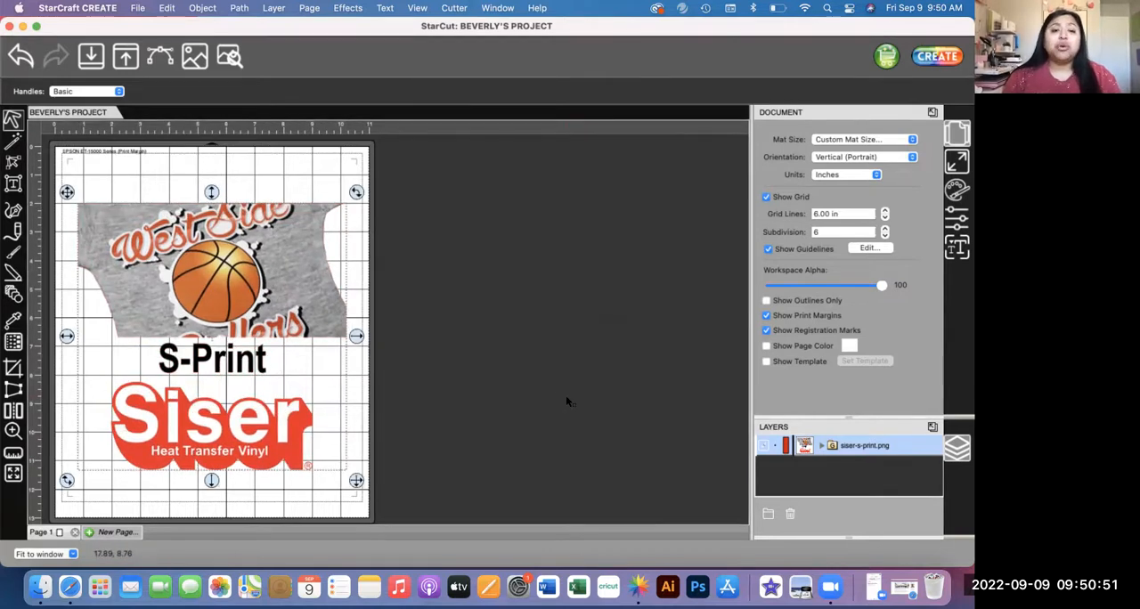
{"action": "left_click_drag", "start_coordinate": [287, 296], "coordinate": [284, 288]}
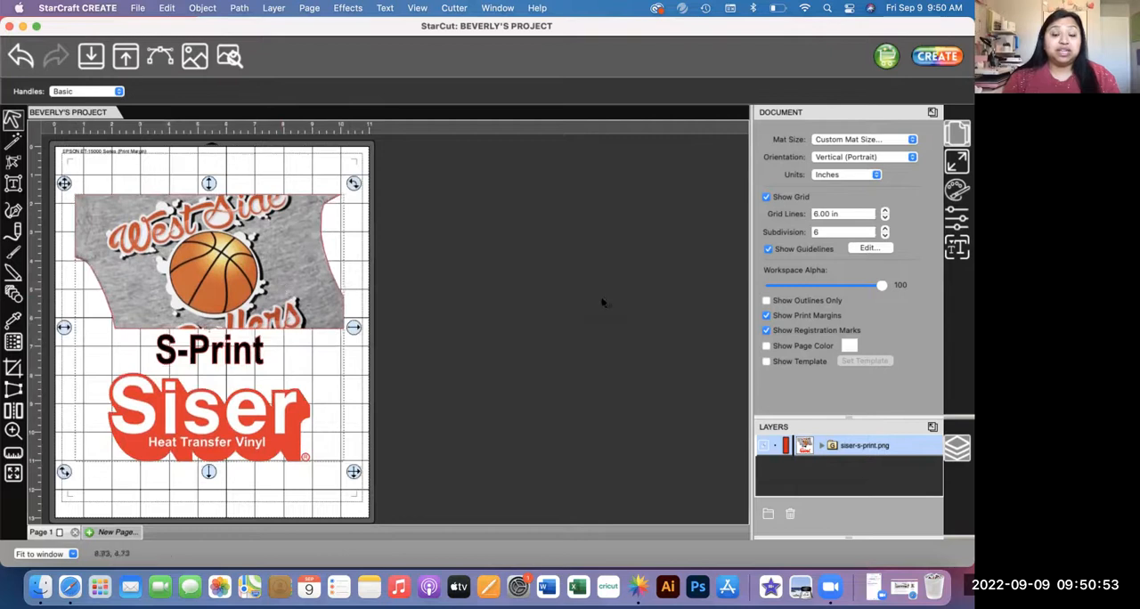
{"action": "left_click", "coordinate": [955, 162]}
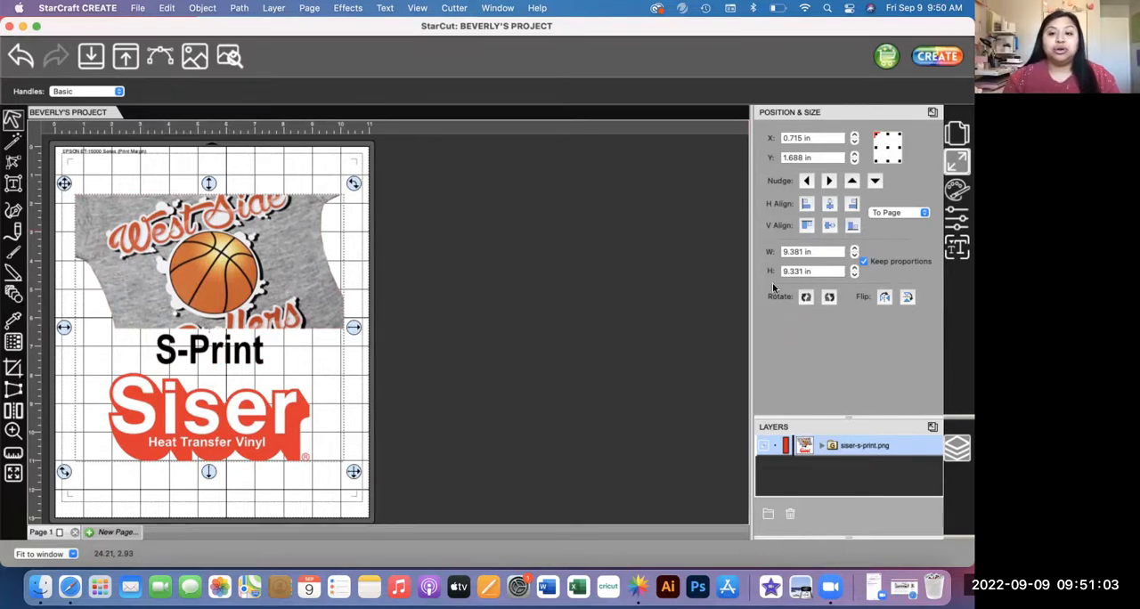
{"action": "left_click", "coordinate": [862, 261]}
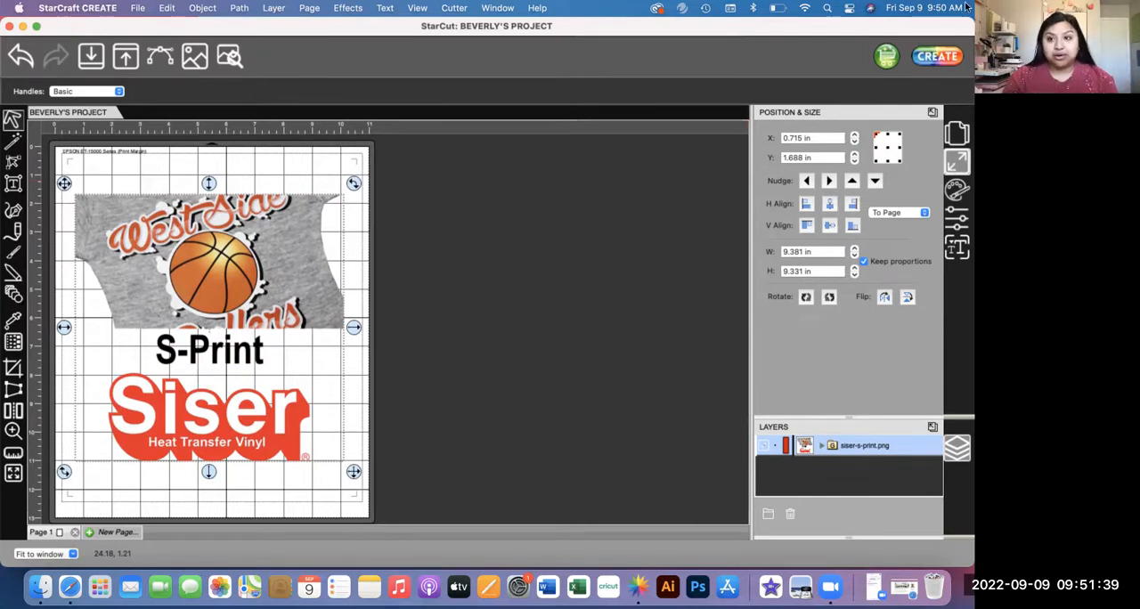
Step: Open the cut settings for the project and toggle the use of software speed and force off and back on
{"action": "left_click", "coordinate": [927, 56]}
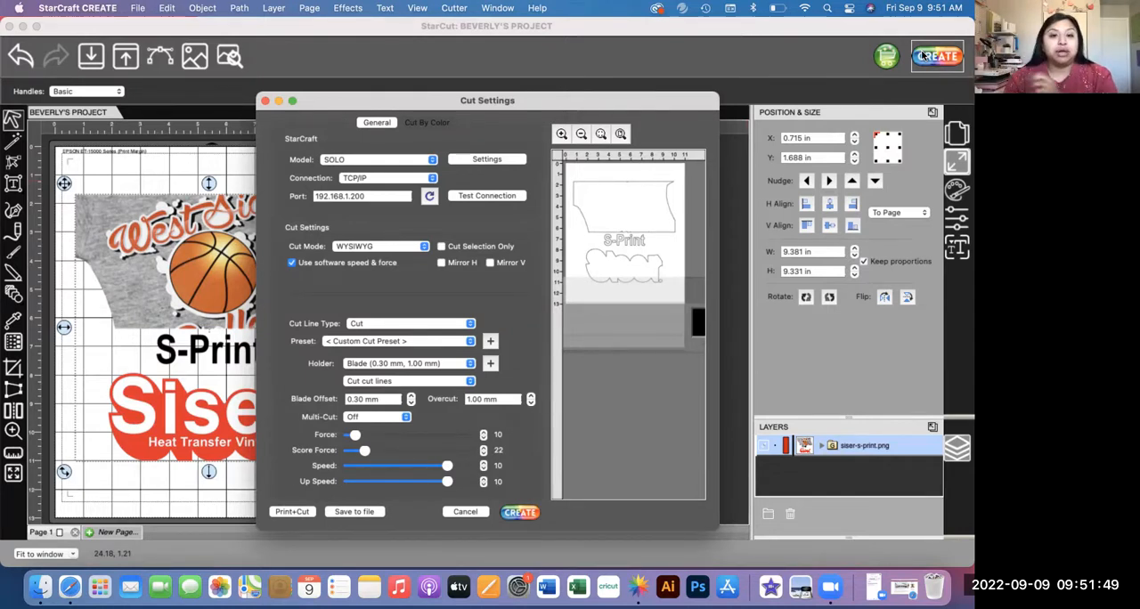
{"action": "left_click_drag", "start_coordinate": [531, 104], "coordinate": [401, 68]}
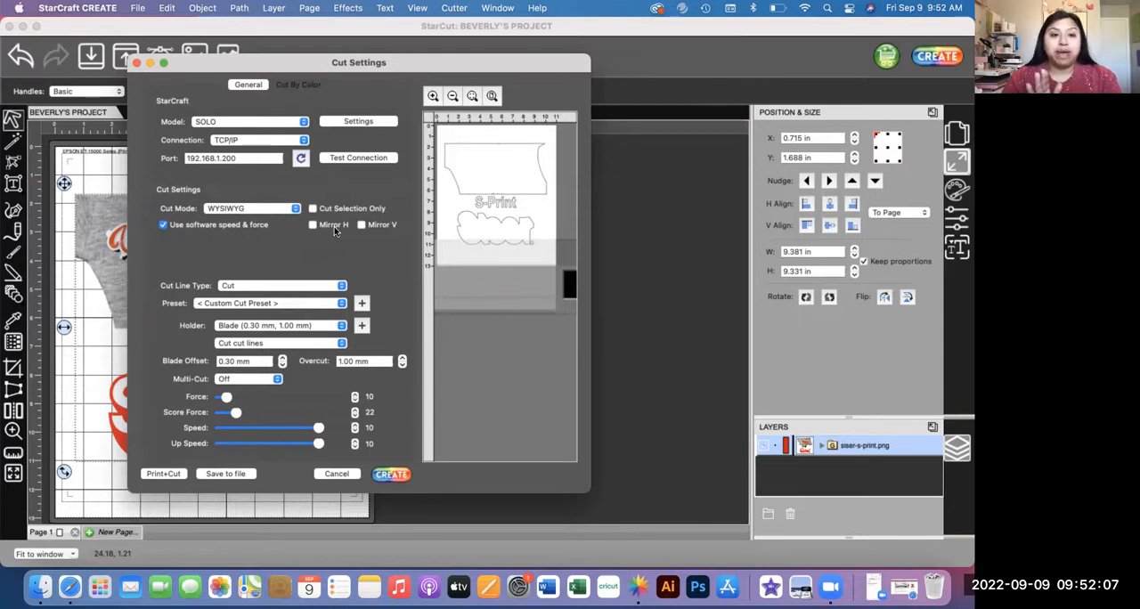
{"action": "left_click", "coordinate": [163, 224]}
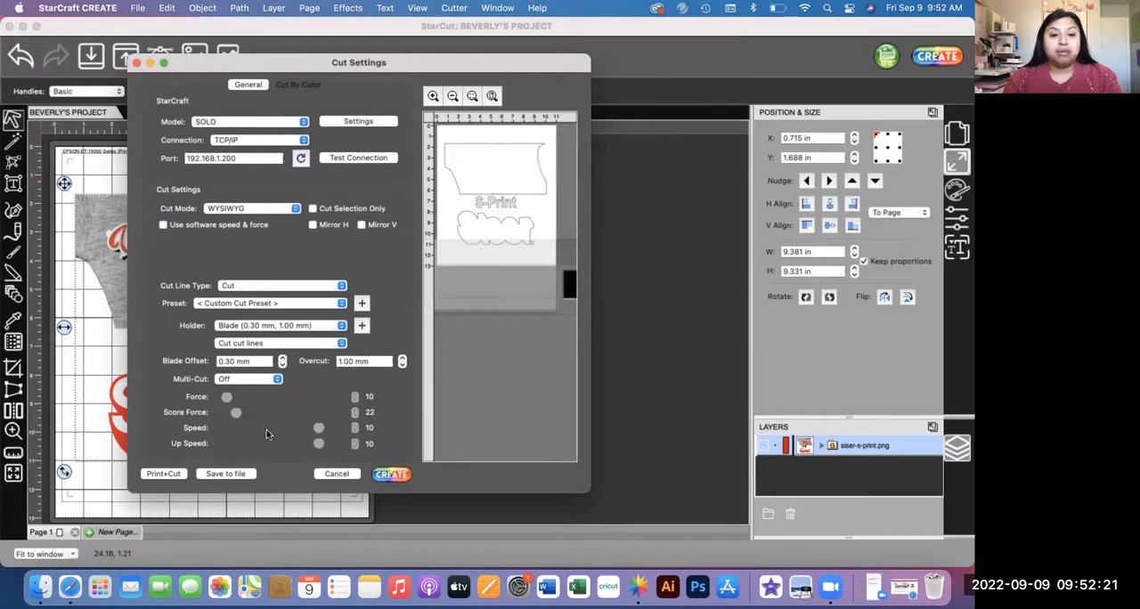
{"action": "left_click", "coordinate": [164, 226]}
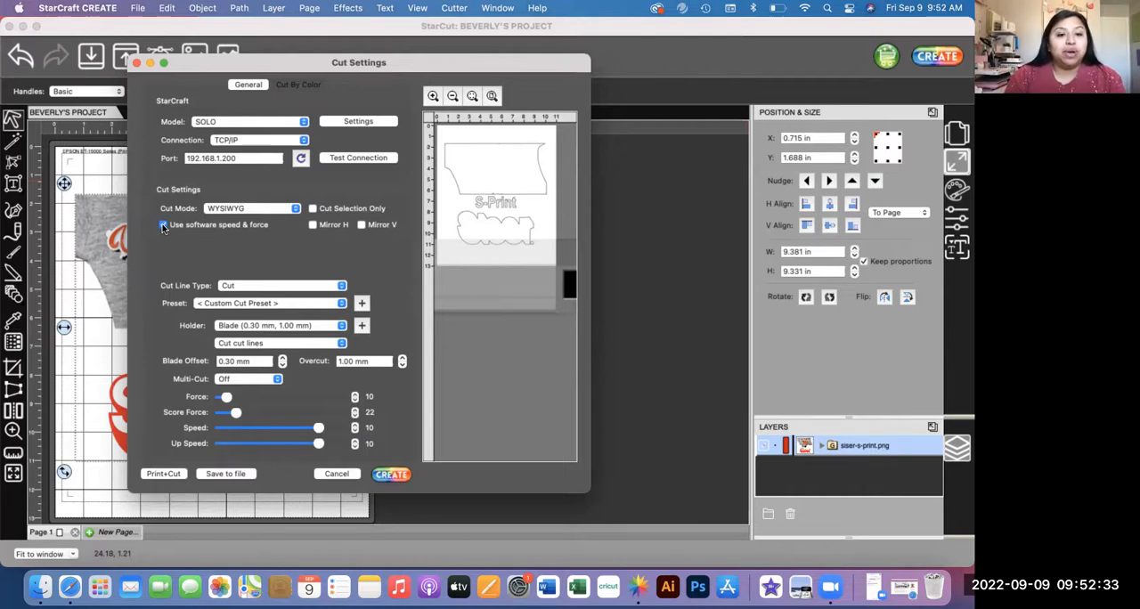
Step: Try the Origin Point and Center Point cut modes in the preview, and return the cut mode to WYSIWYG
{"action": "left_click", "coordinate": [236, 212]}
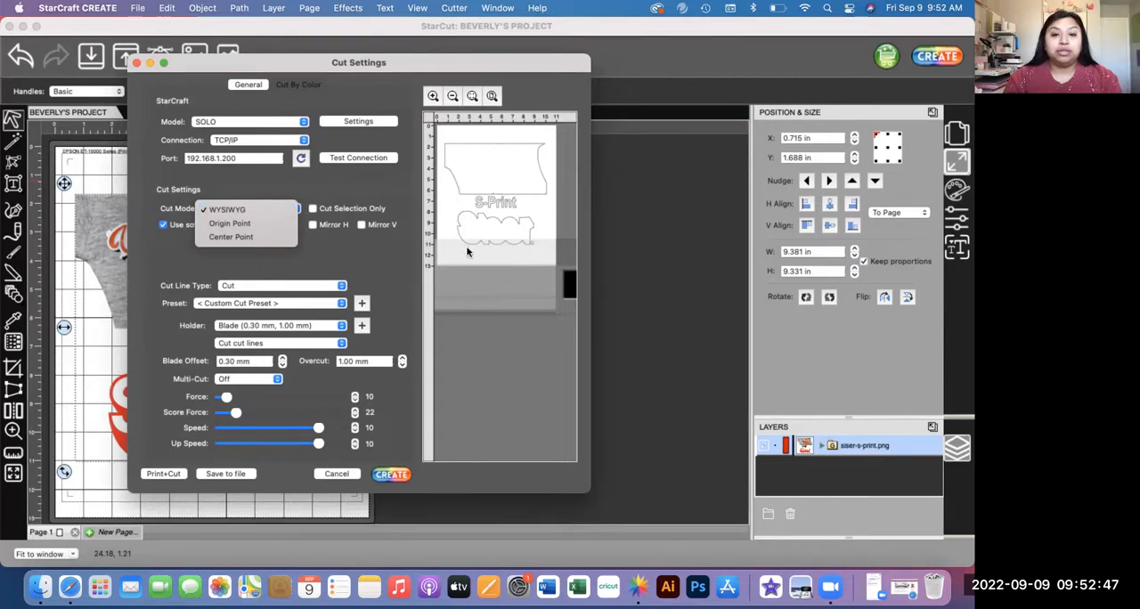
{"action": "left_click", "coordinate": [235, 223]}
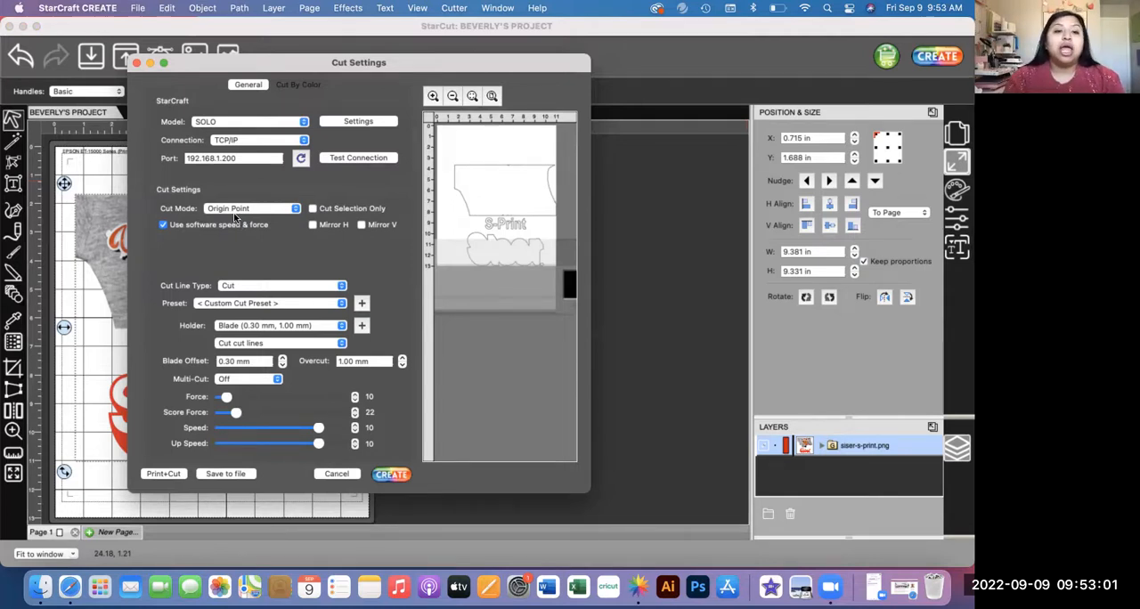
{"action": "left_click", "coordinate": [236, 209]}
{"action": "left_click", "coordinate": [233, 225]}
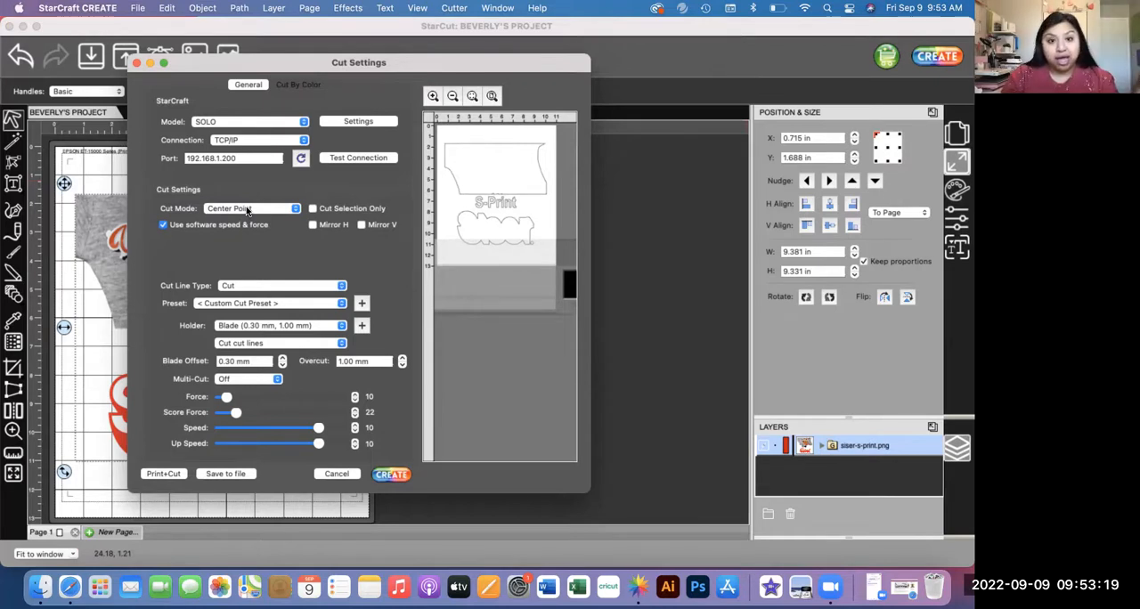
{"action": "left_click", "coordinate": [247, 209]}
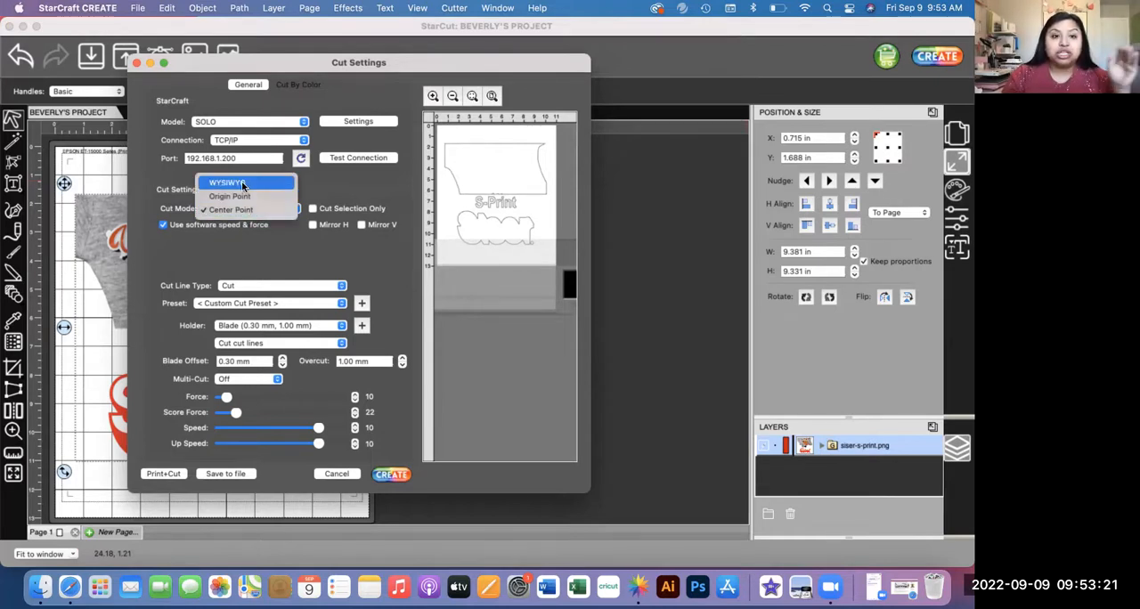
{"action": "left_click", "coordinate": [242, 186]}
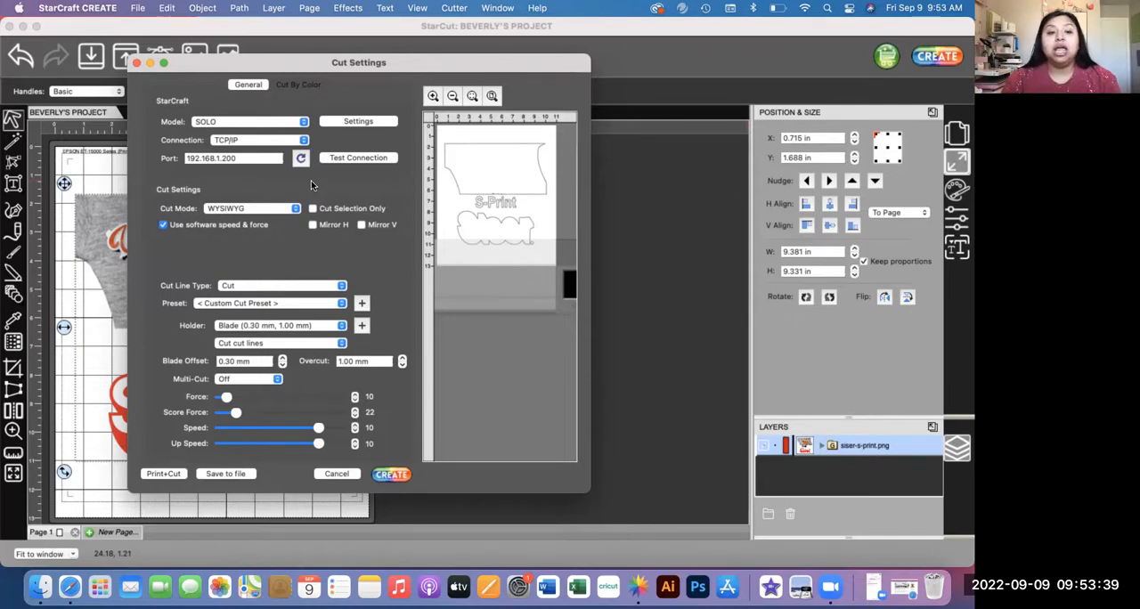
Step: Proceed to the Print and Cut setup and raise the cutting force to 19 for the custom cut preset
{"action": "left_click", "coordinate": [163, 474]}
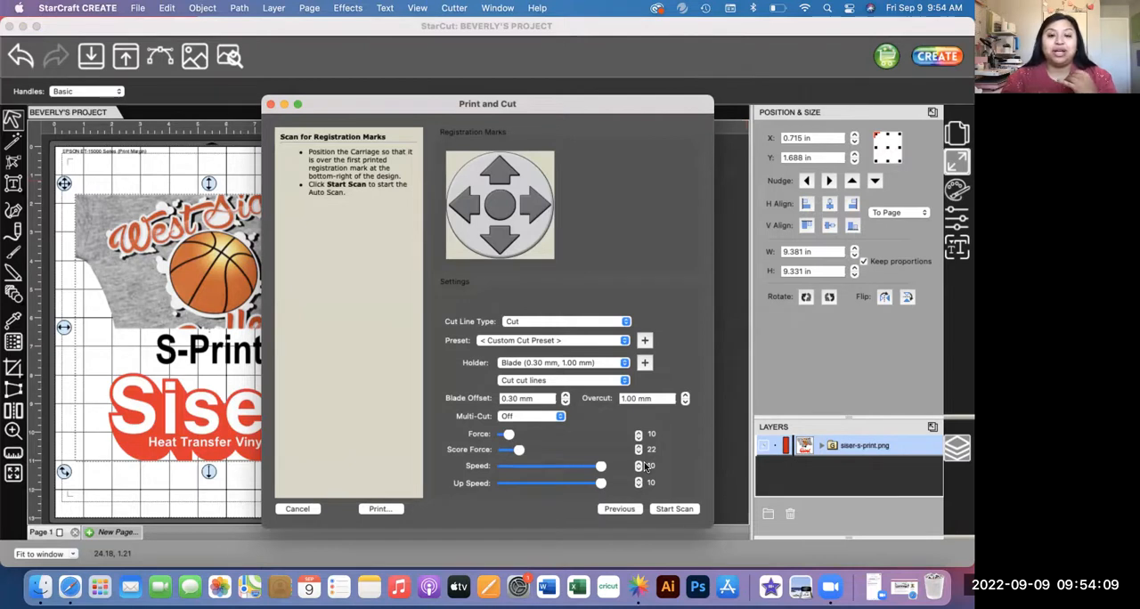
{"action": "left_click", "coordinate": [620, 343]}
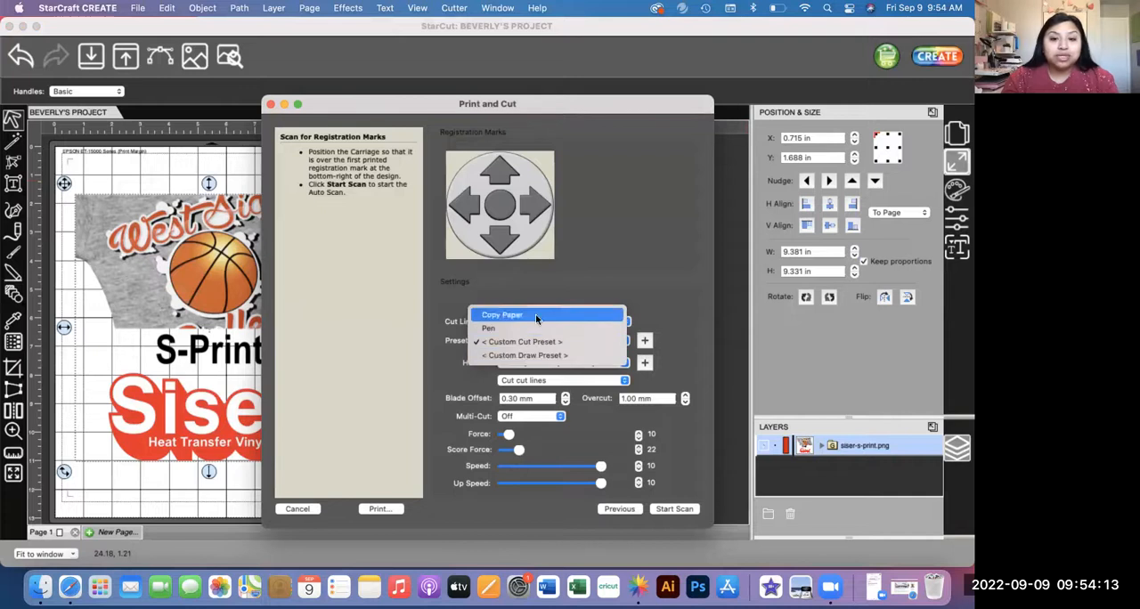
{"action": "left_click", "coordinate": [628, 274]}
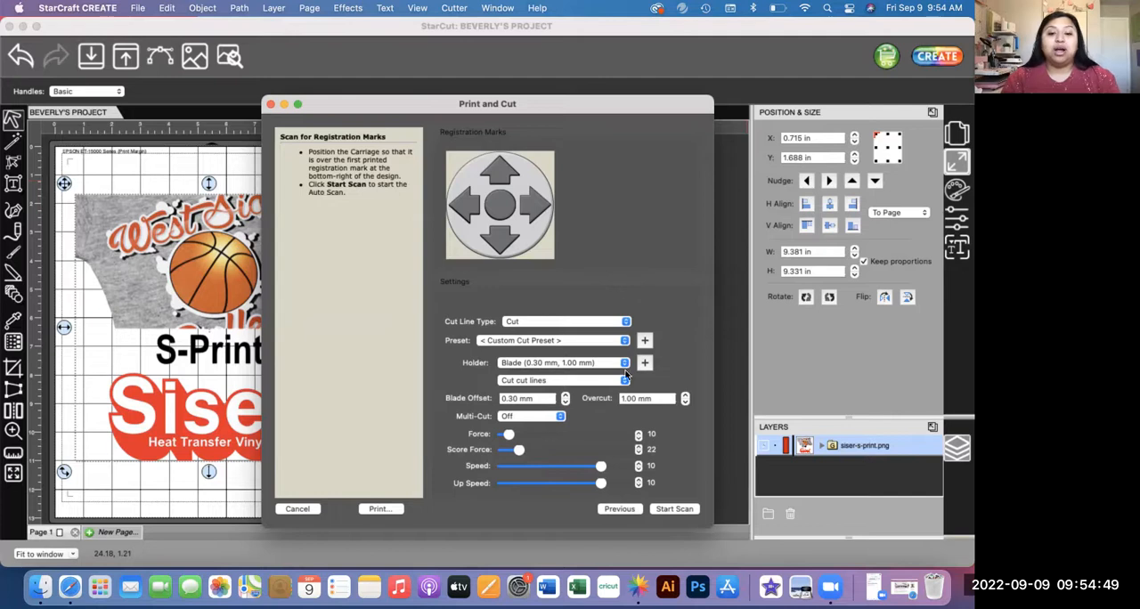
{"action": "left_click", "coordinate": [637, 433]}
{"action": "left_click", "coordinate": [637, 433]}
{"action": "left_click", "coordinate": [637, 432]}
{"action": "left_click", "coordinate": [638, 433]}
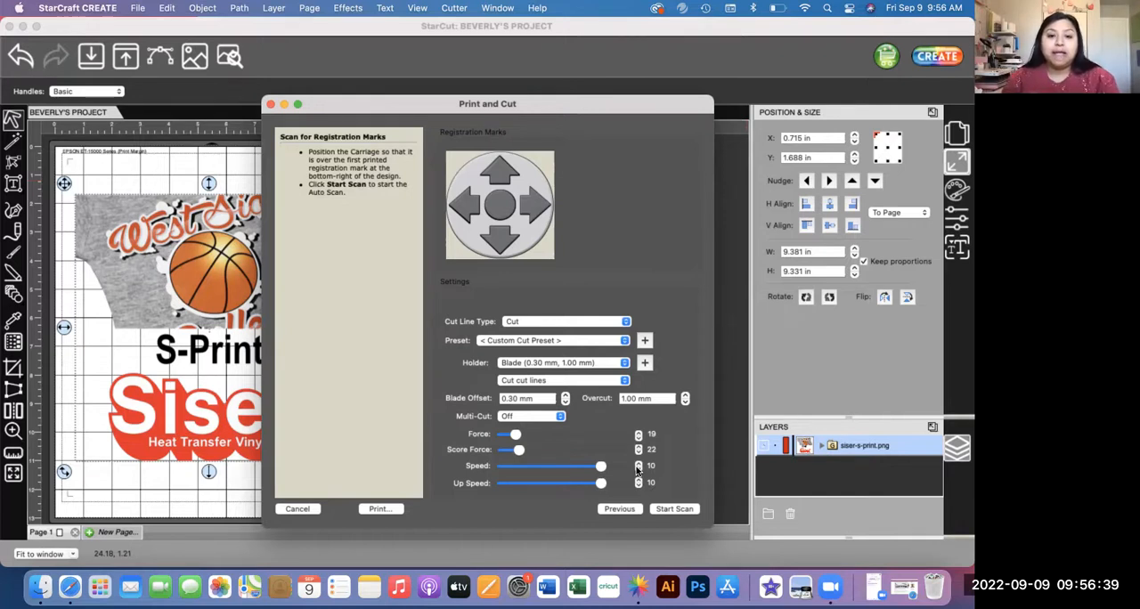
Step: Save the current cut values as a preset named ECO SOLVENT VINYL and keep it selected
{"action": "left_click", "coordinate": [644, 340]}
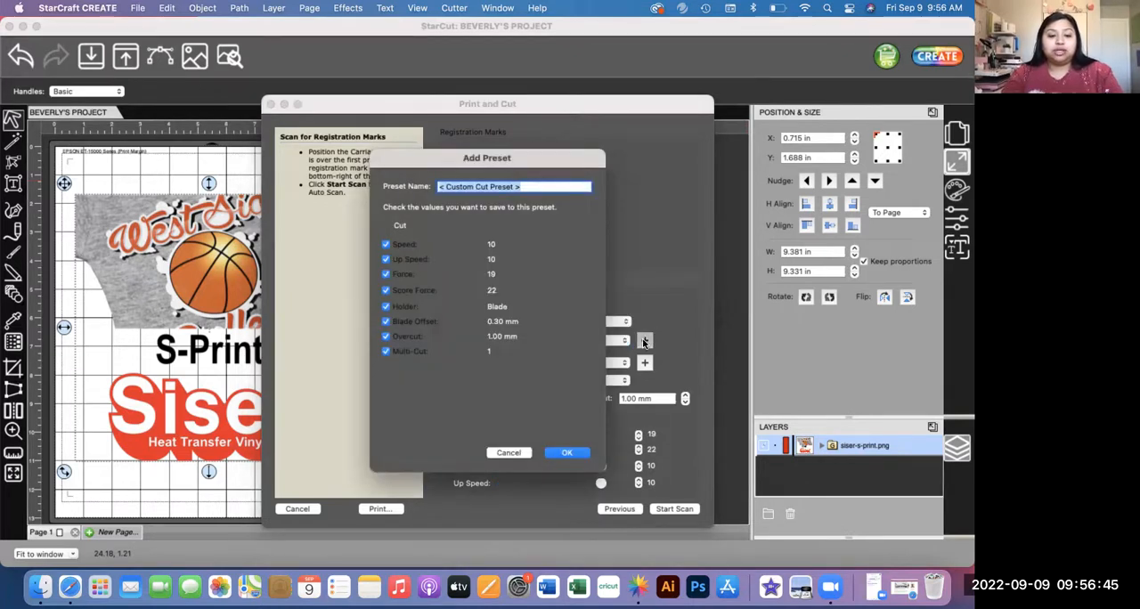
{"action": "type", "text": "eiser"}
{"action": "key", "text": "BackSpace"}
{"action": "key", "text": "BackSpace"}
{"action": "key", "text": "BackSpace"}
{"action": "key", "text": "BackSpace"}
{"action": "key", "text": "BackSpace"}
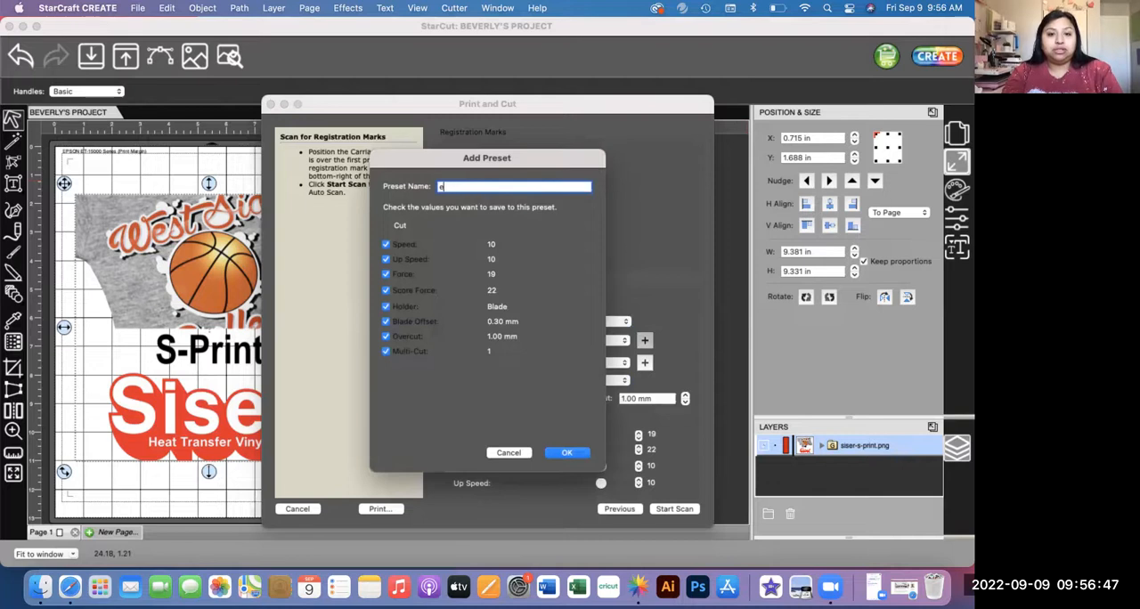
{"action": "type", "text": "ECO SOLV"}
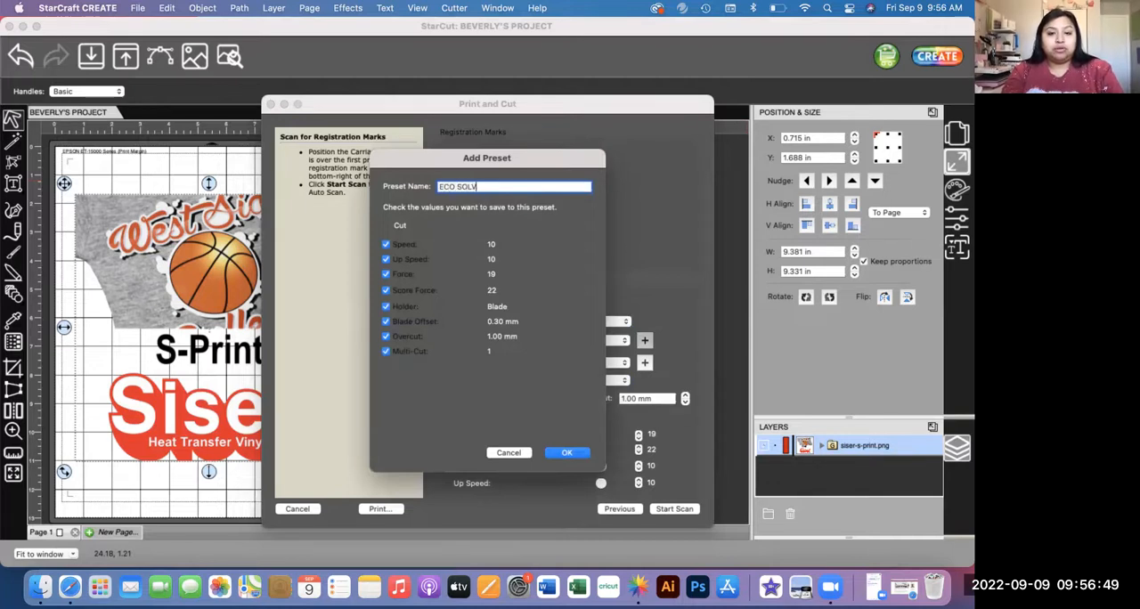
{"action": "type", "text": "ENT VINYL"}
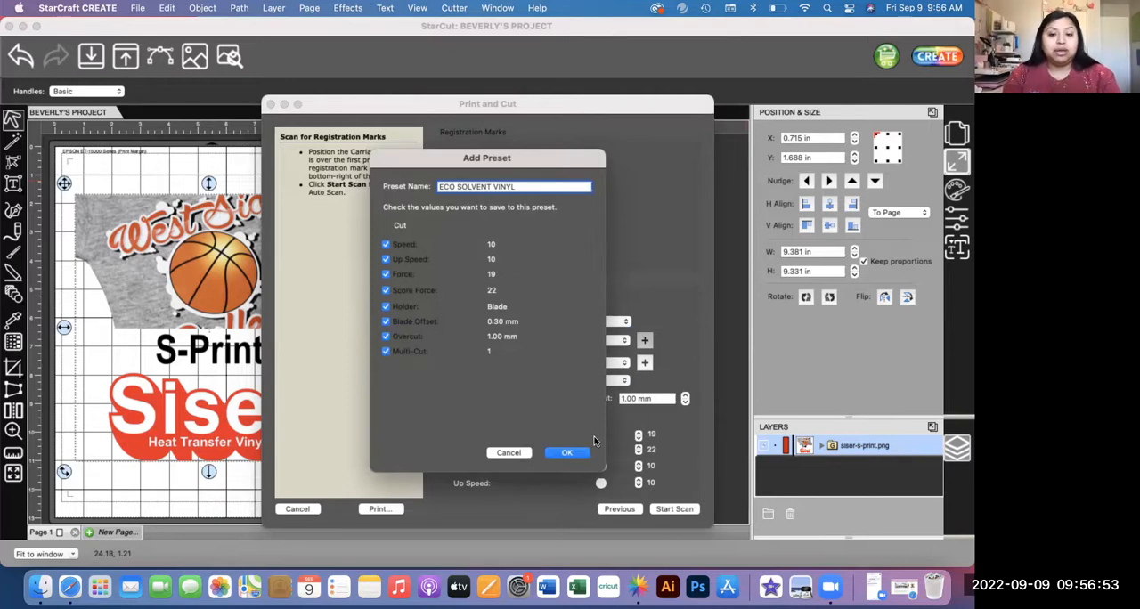
{"action": "left_click", "coordinate": [567, 453]}
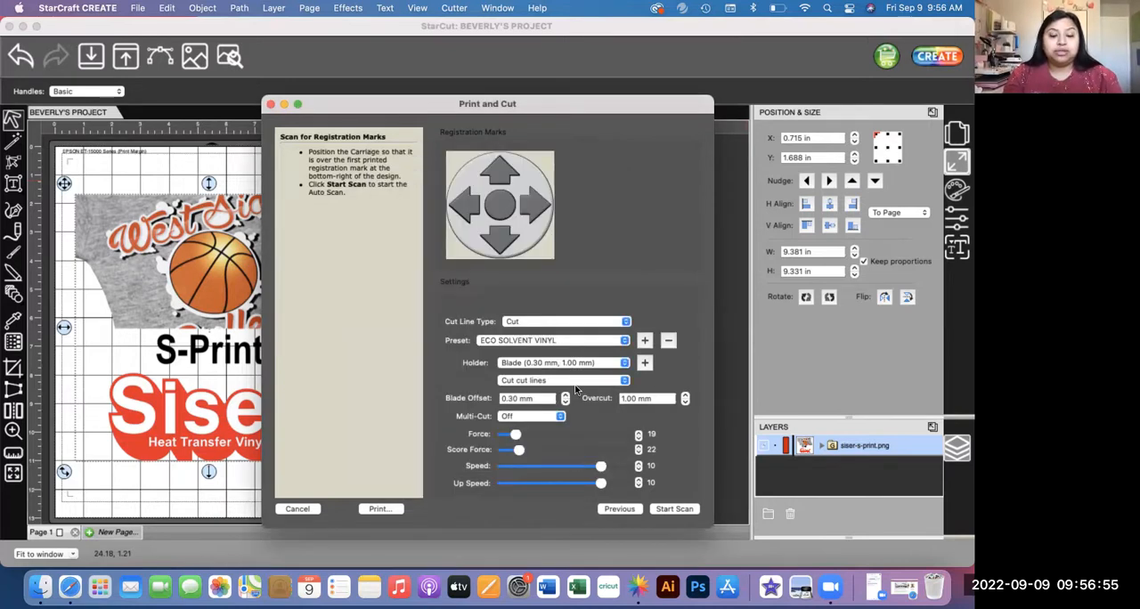
{"action": "left_click", "coordinate": [625, 341]}
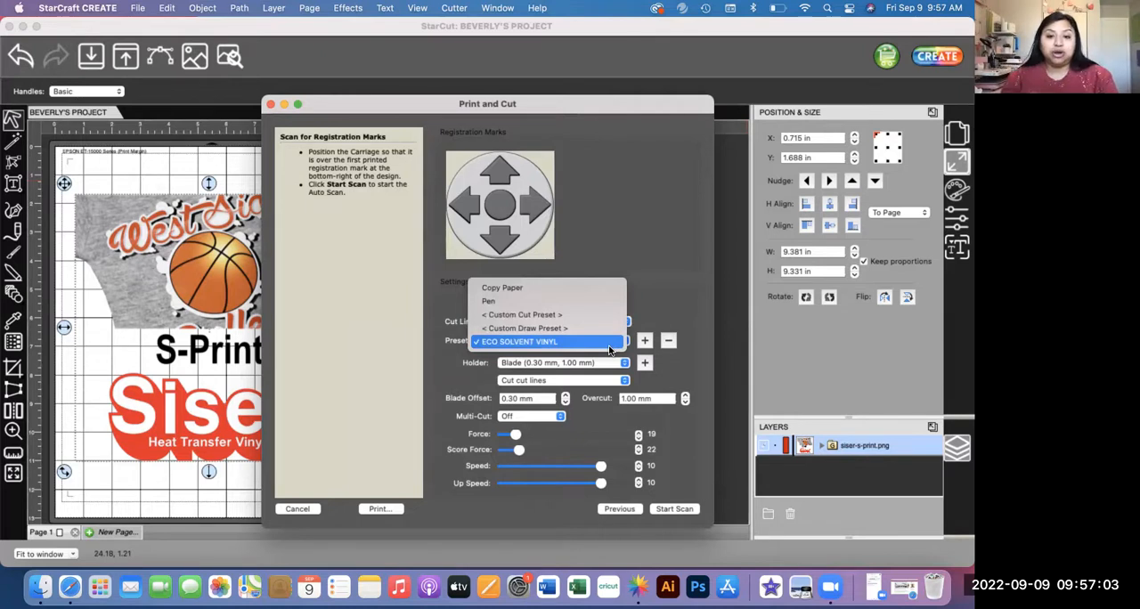
{"action": "left_click", "coordinate": [611, 346]}
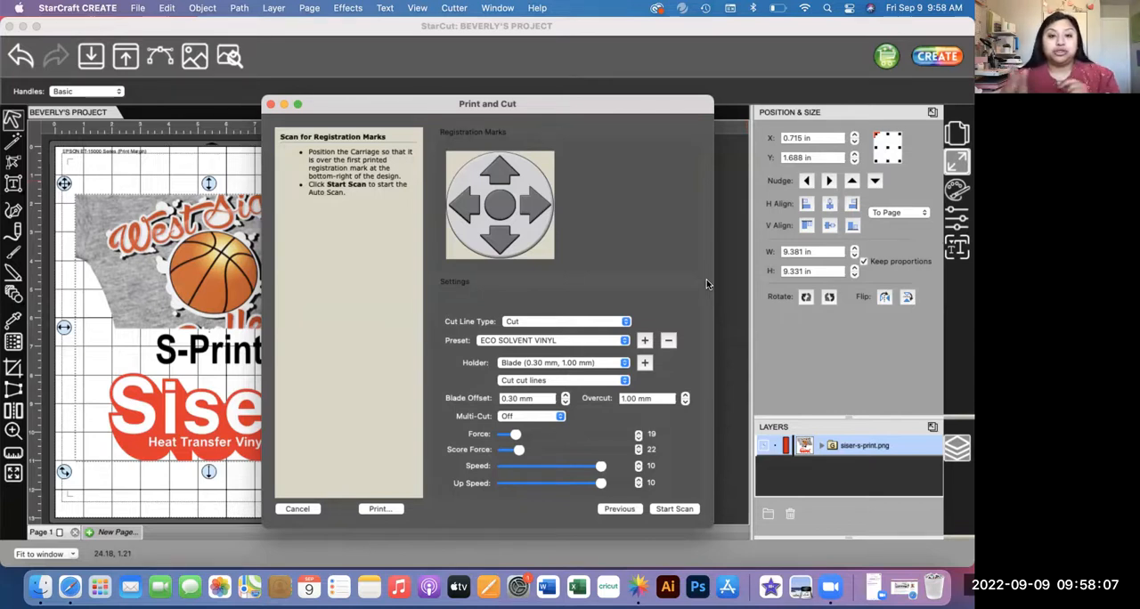
Step: Open the print setup from Print and Cut and select the EPSON ET-15000 Series printer with Default Settings
{"action": "left_click", "coordinate": [369, 511]}
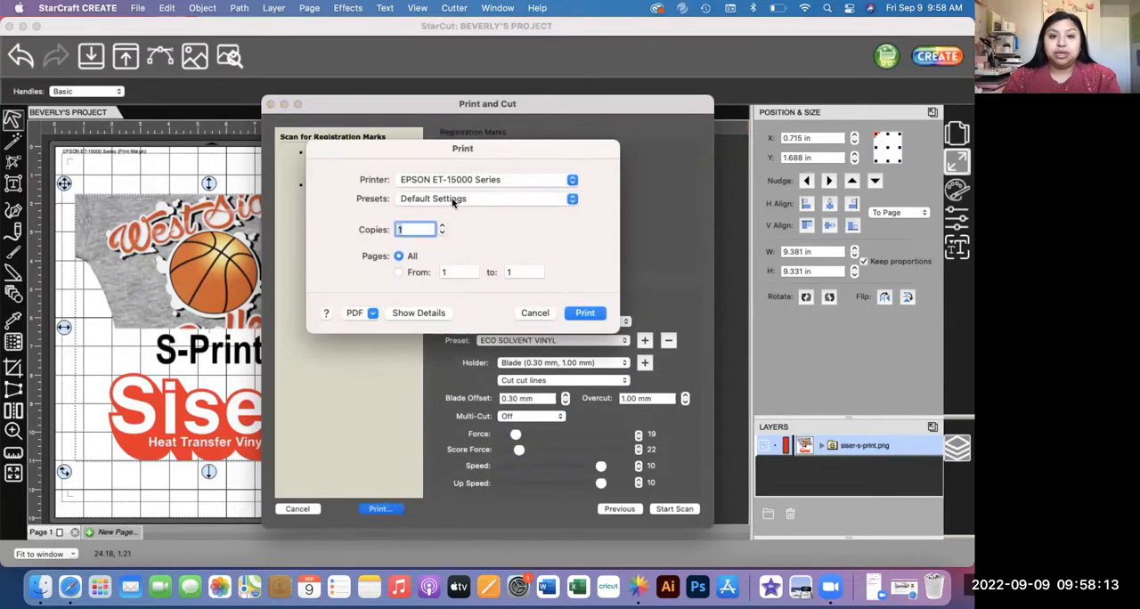
{"action": "left_click", "coordinate": [465, 203]}
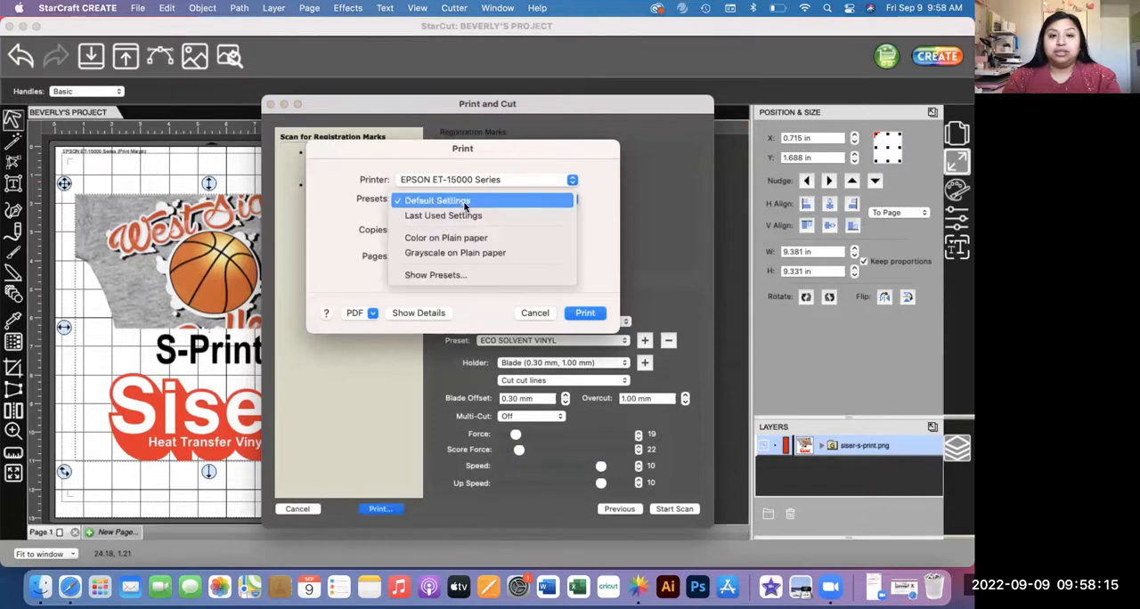
{"action": "left_click", "coordinate": [464, 203]}
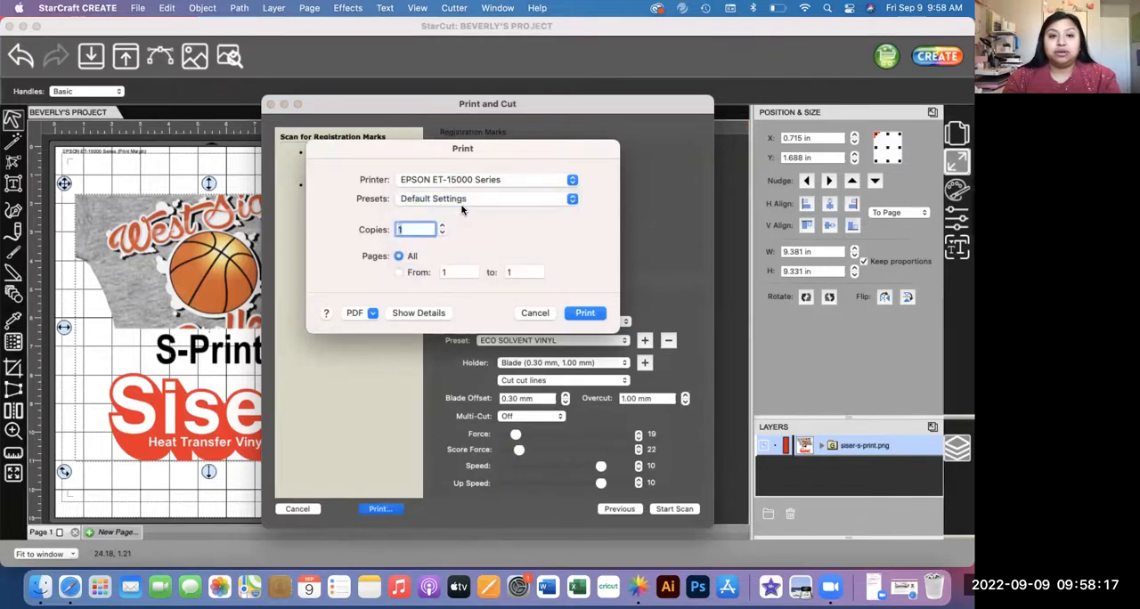
{"action": "left_click", "coordinate": [470, 182]}
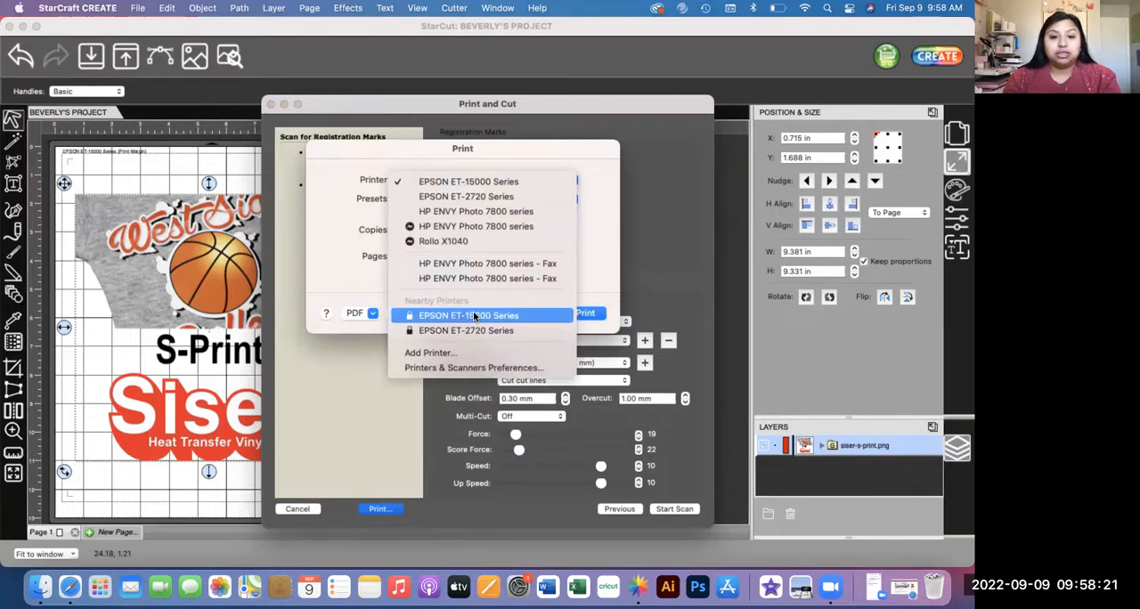
{"action": "left_click", "coordinate": [482, 196]}
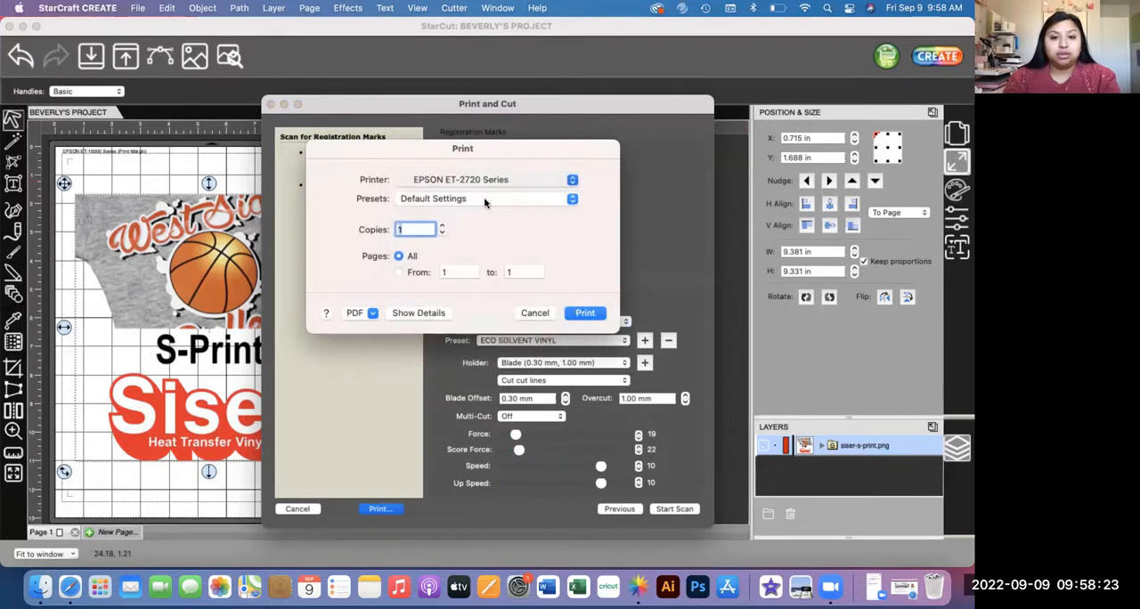
{"action": "left_click", "coordinate": [481, 187]}
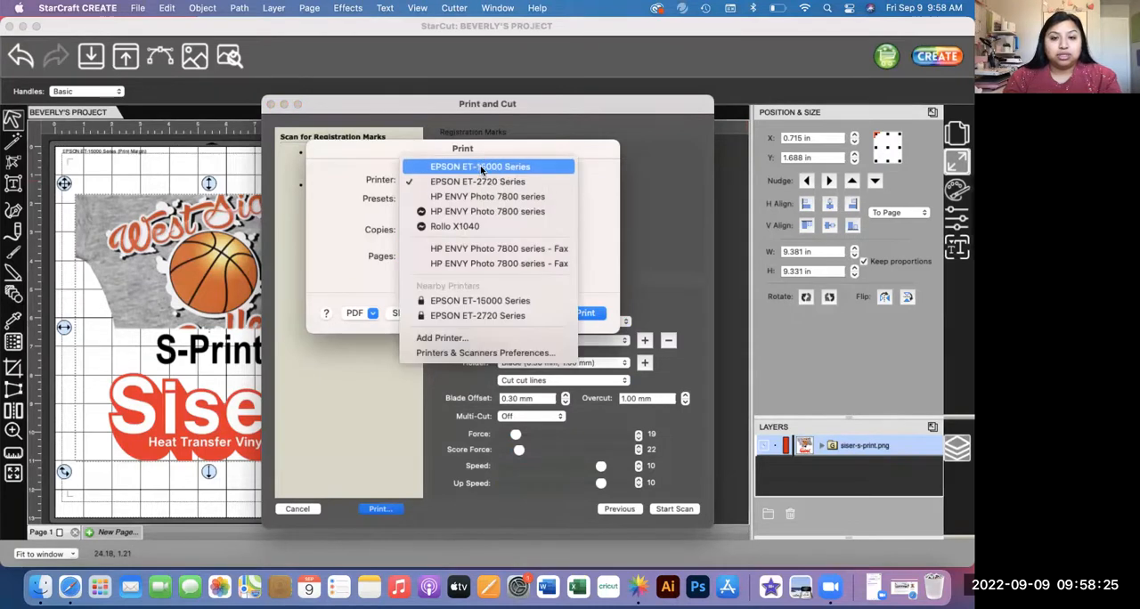
{"action": "left_click", "coordinate": [482, 168]}
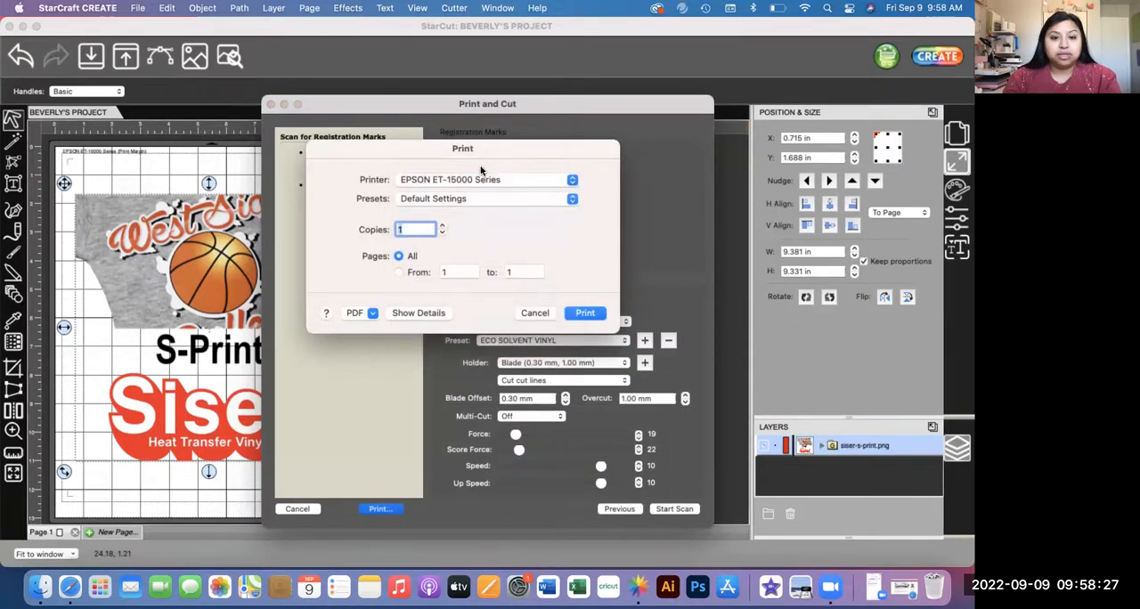
Step: Expand the print details and set the paper source to Paper Tray in the printer's Print Settings
{"action": "left_click", "coordinate": [417, 312]}
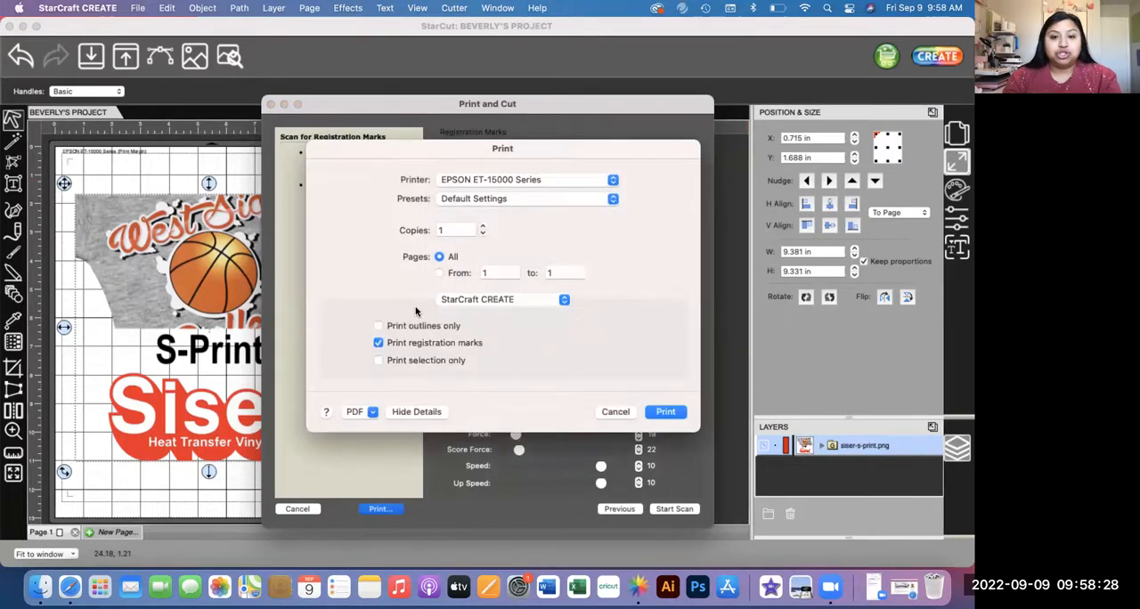
{"action": "left_click", "coordinate": [410, 412]}
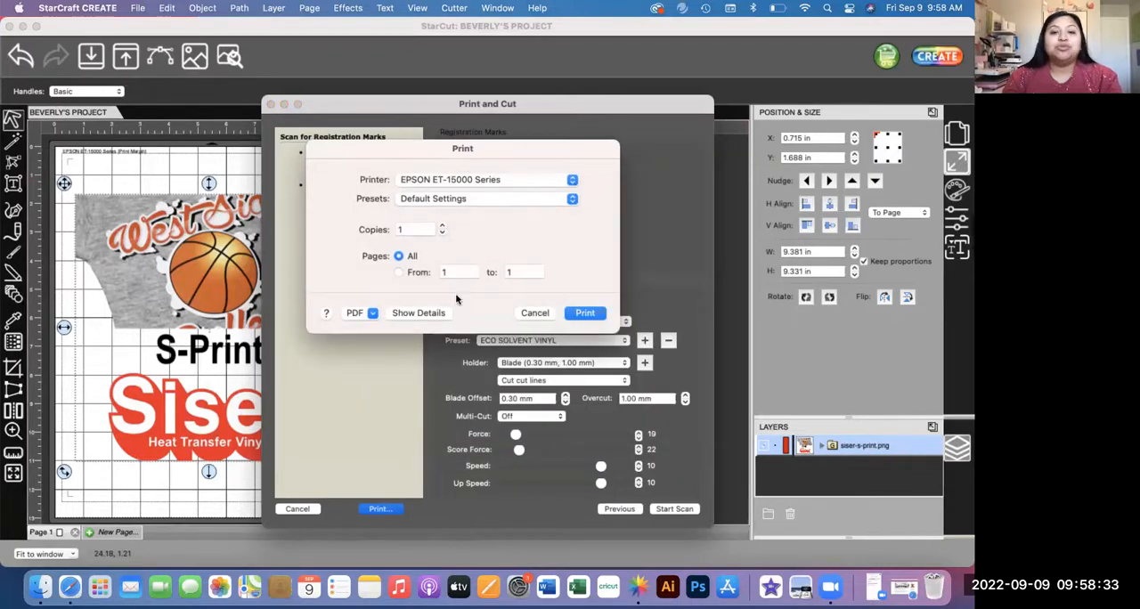
{"action": "left_click", "coordinate": [436, 313]}
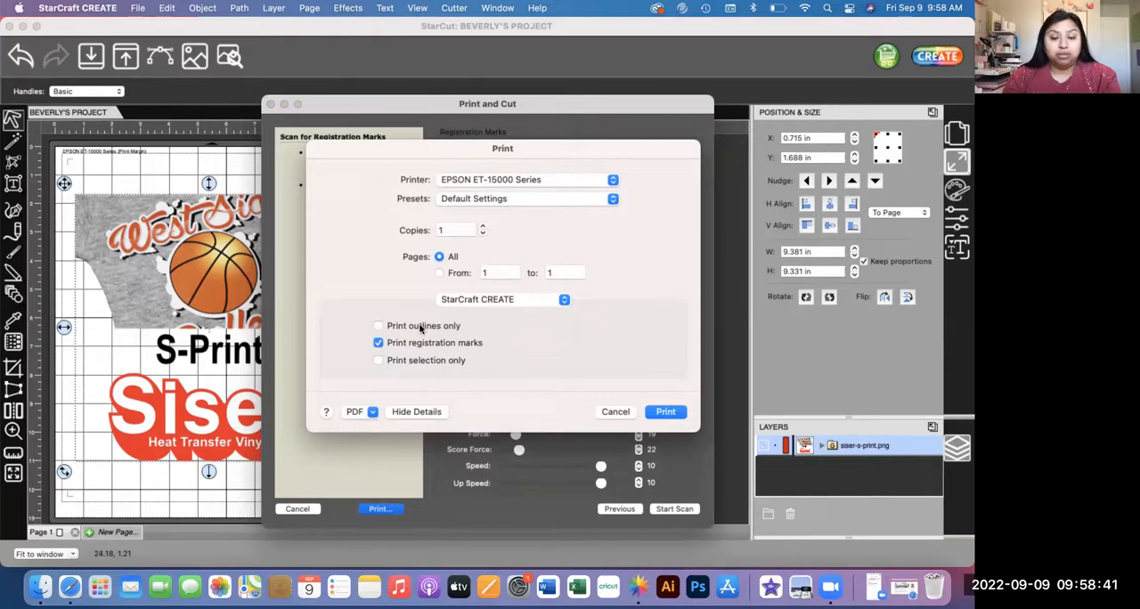
{"action": "left_click", "coordinate": [482, 301]}
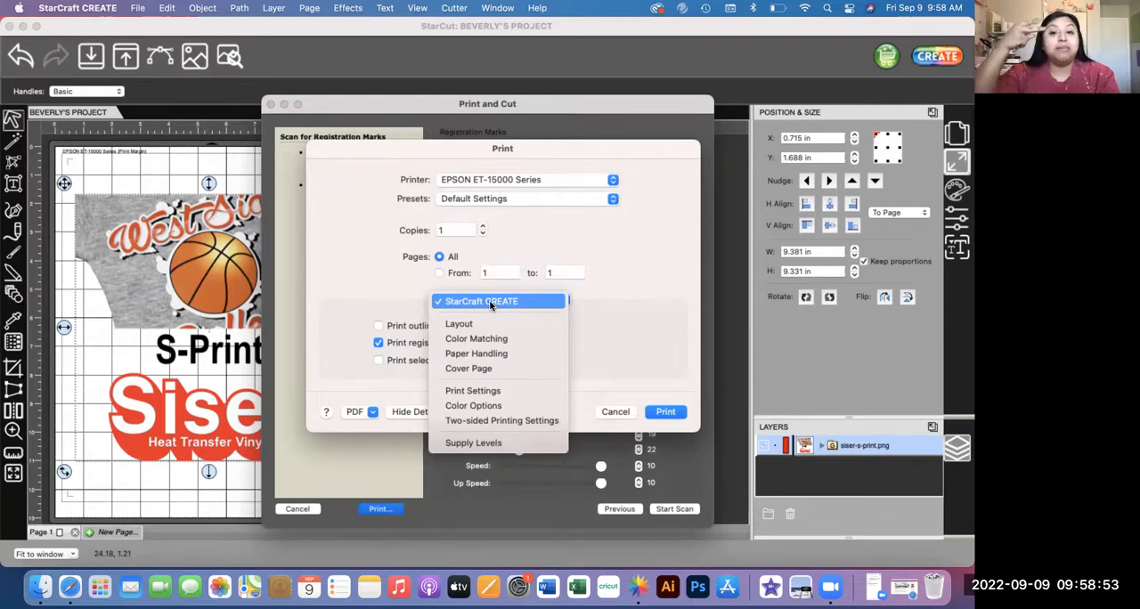
{"action": "left_click", "coordinate": [492, 391]}
{"action": "left_click", "coordinate": [464, 328]}
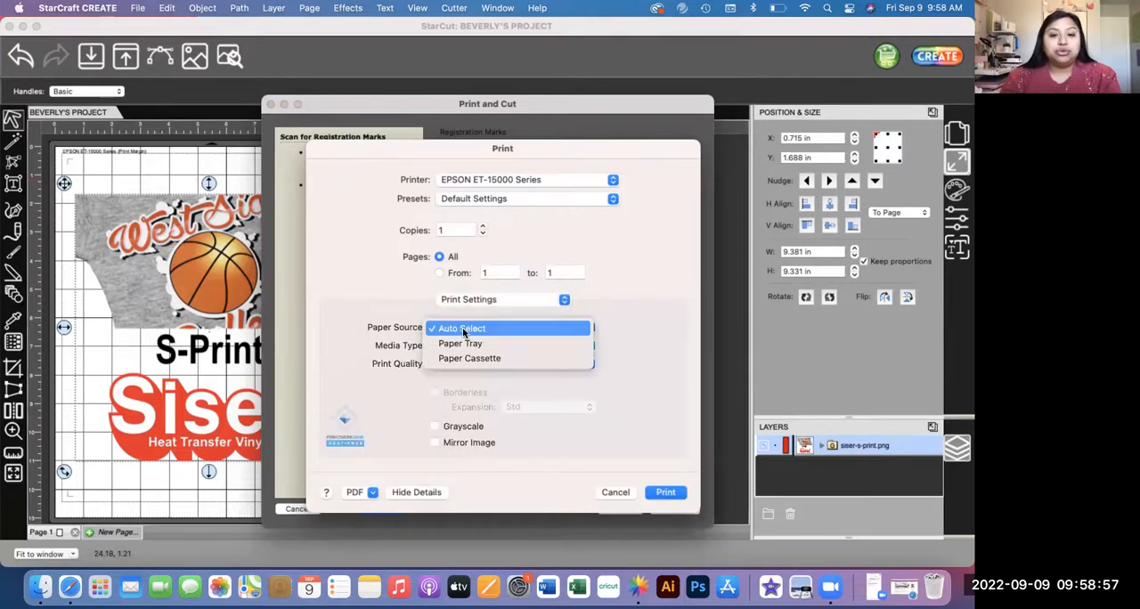
{"action": "left_click", "coordinate": [462, 343]}
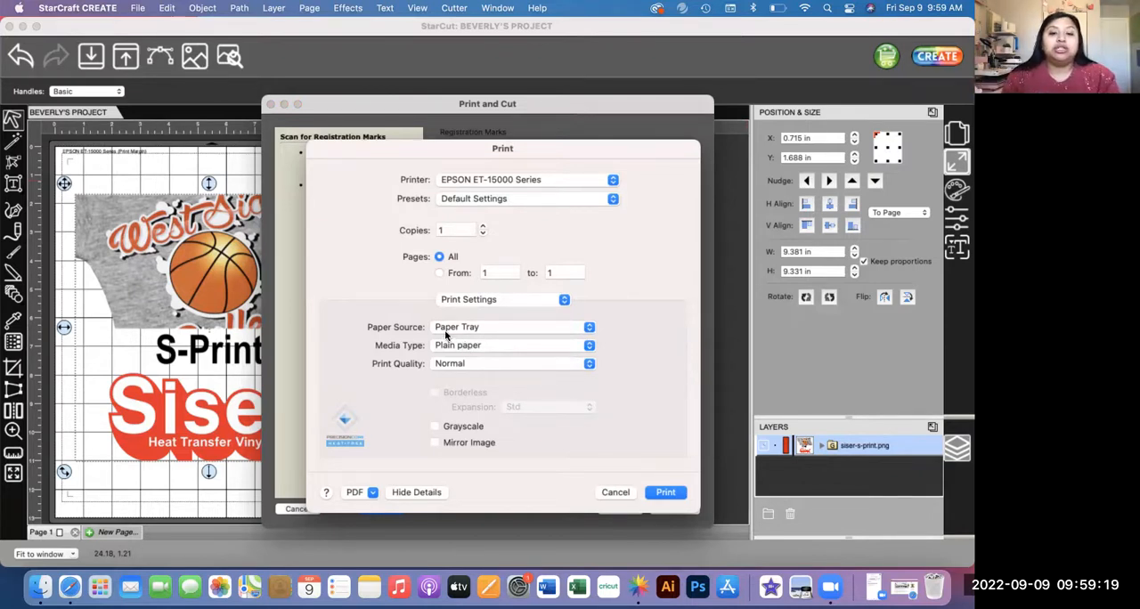
{"action": "left_click", "coordinate": [468, 328]}
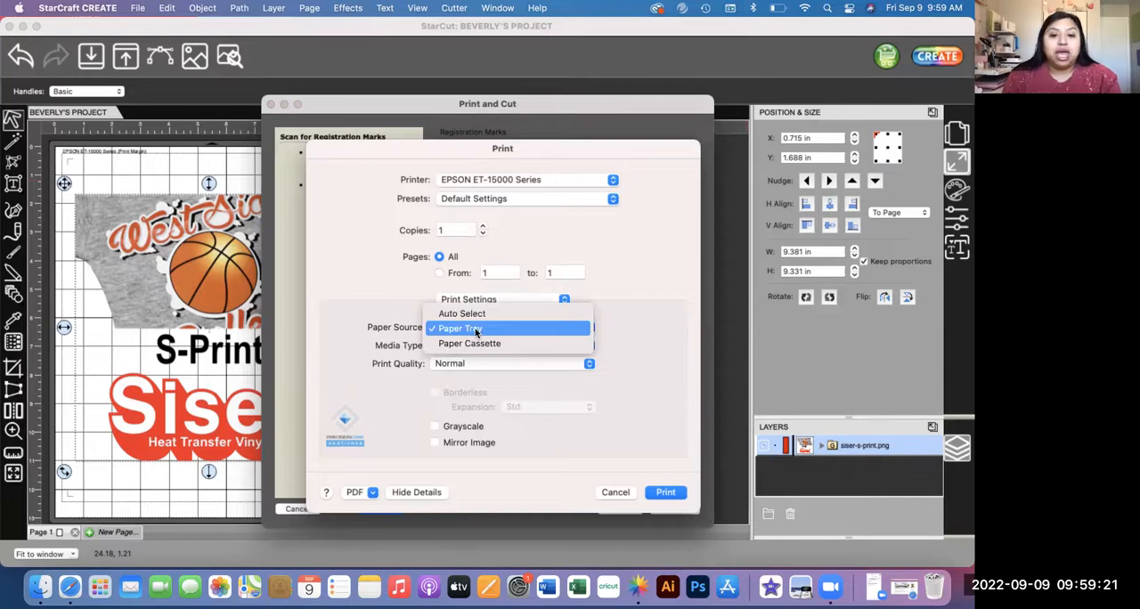
{"action": "left_click", "coordinate": [476, 328]}
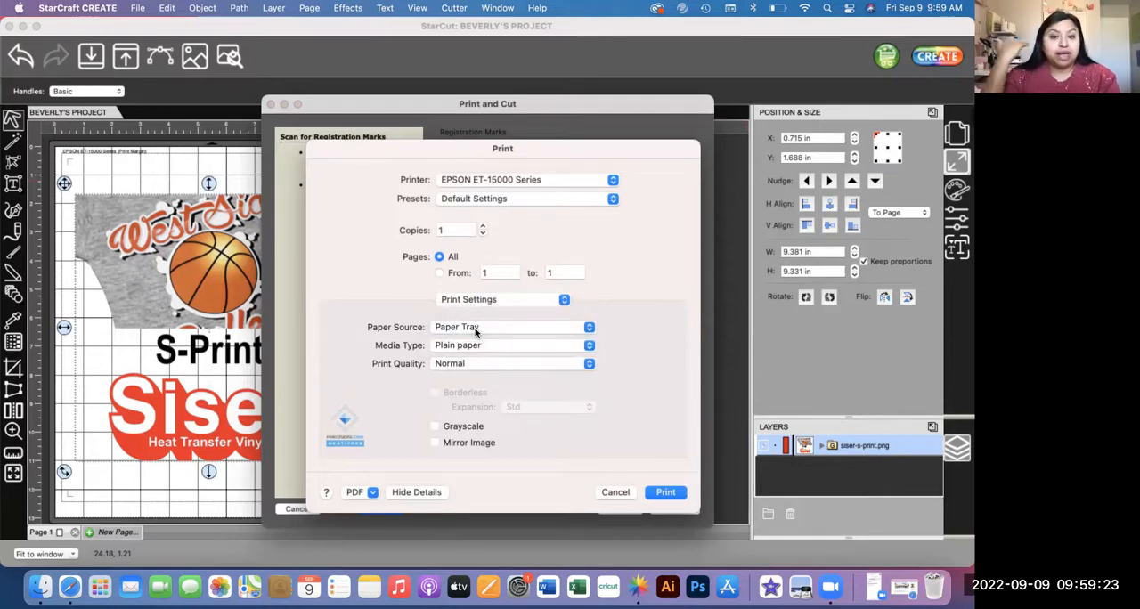
Step: Set the media type to Epson Matte and keep the print quality at Normal
{"action": "left_click", "coordinate": [472, 346]}
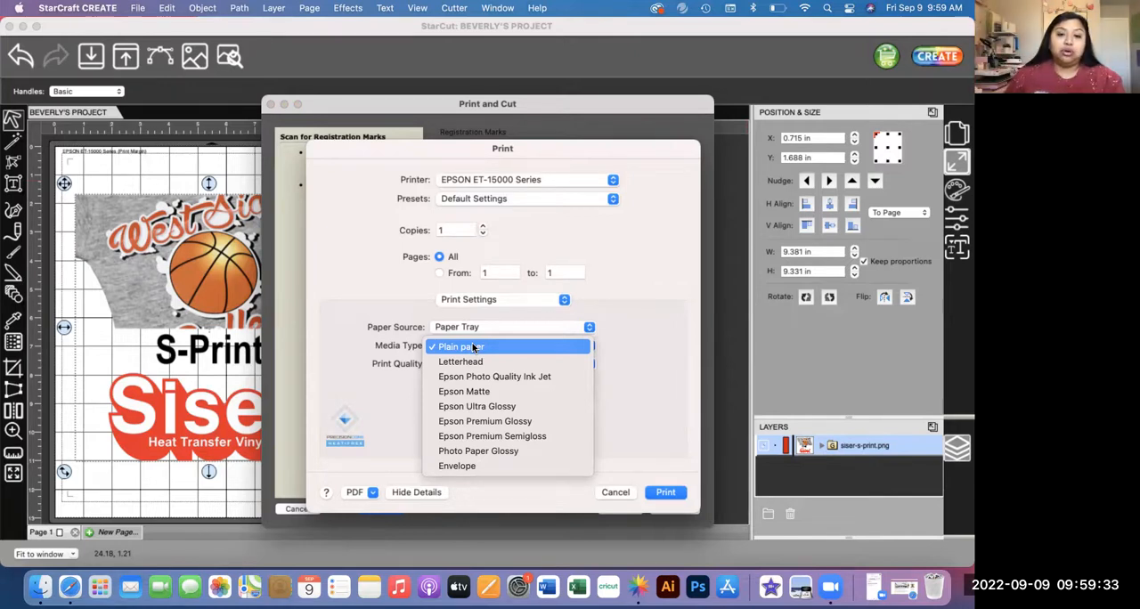
{"action": "left_click", "coordinate": [485, 393]}
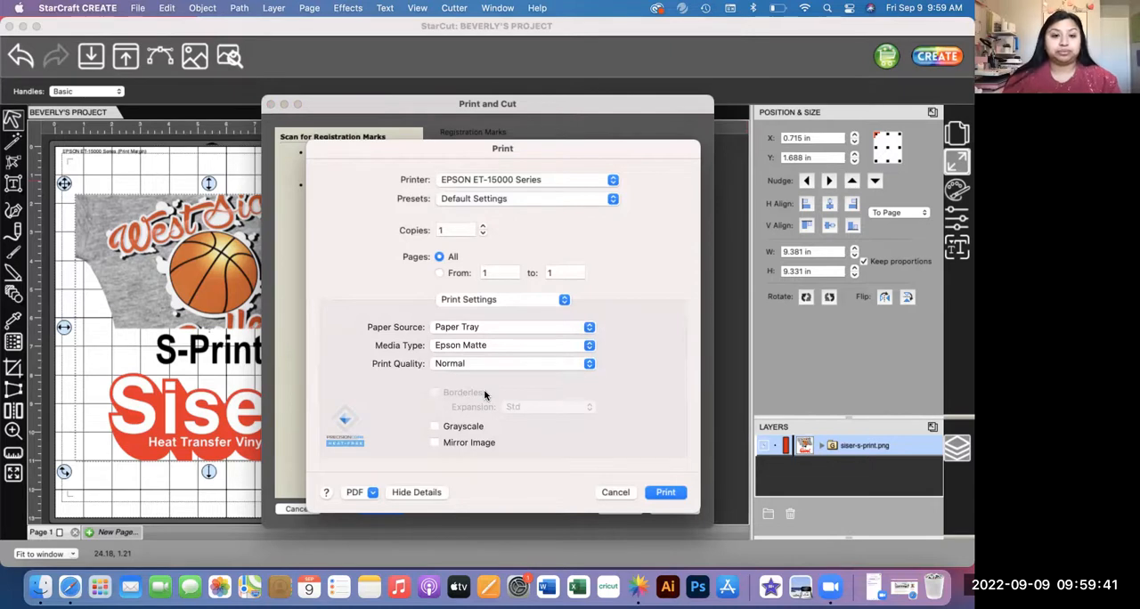
{"action": "left_click", "coordinate": [468, 364]}
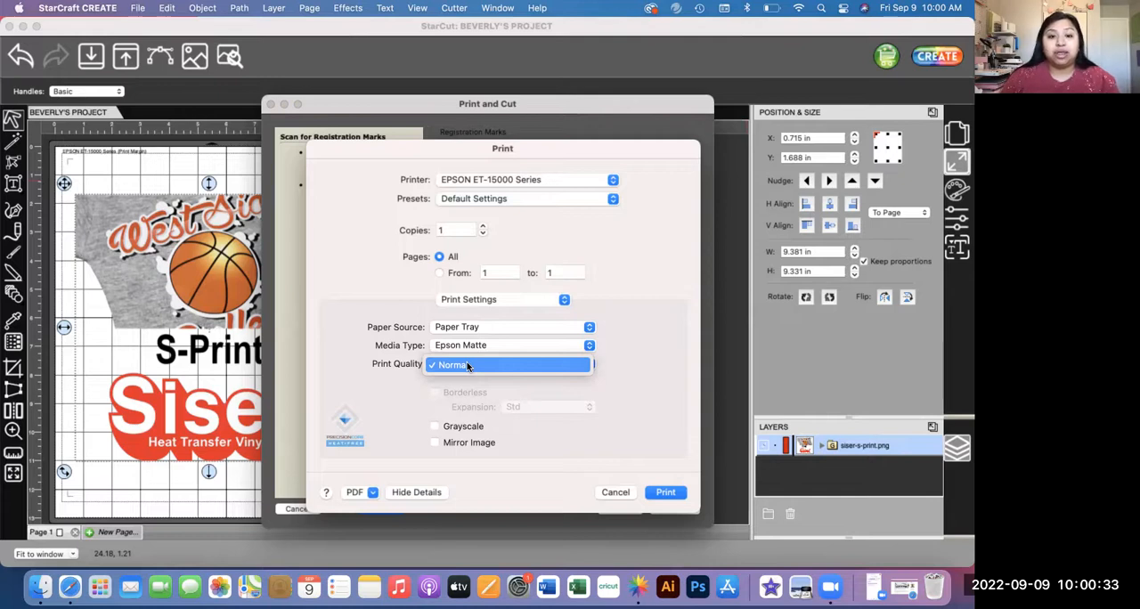
{"action": "left_click", "coordinate": [467, 364]}
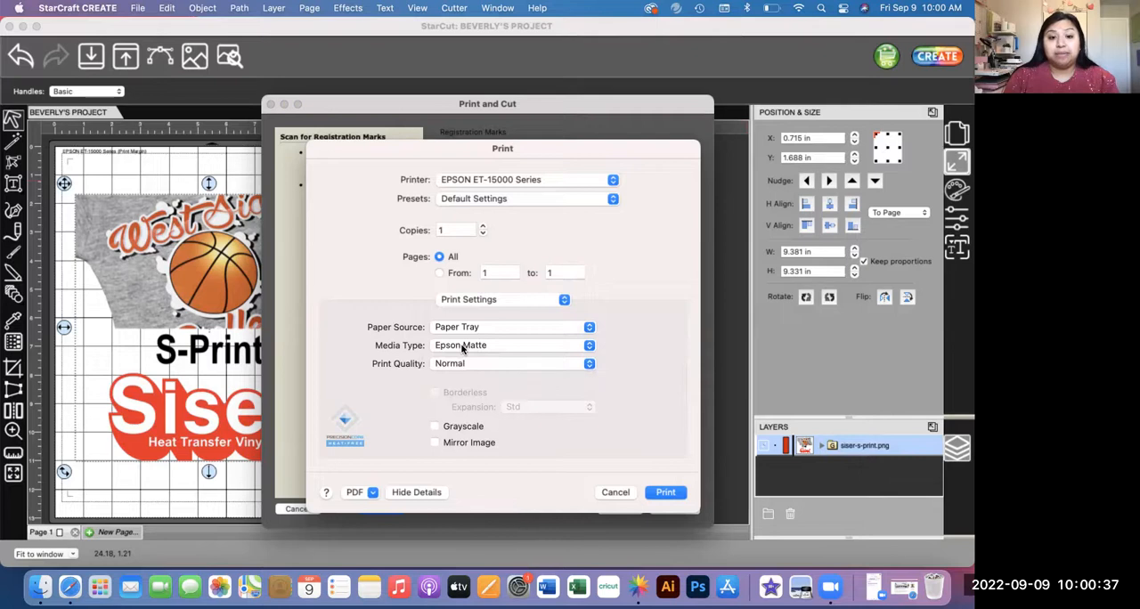
{"action": "left_click", "coordinate": [460, 362]}
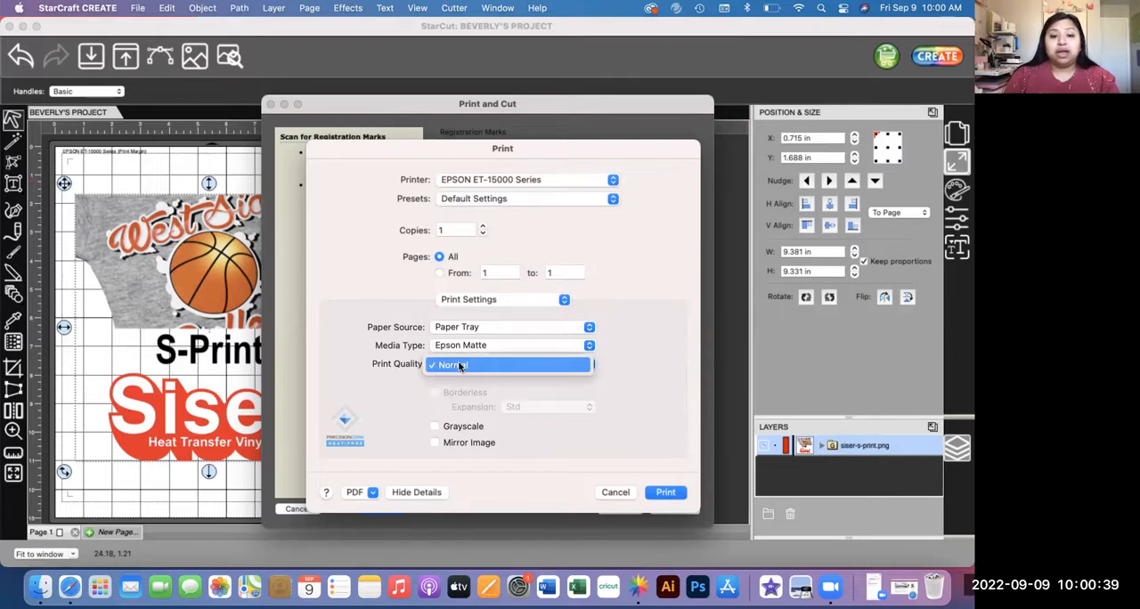
{"action": "left_click", "coordinate": [460, 370]}
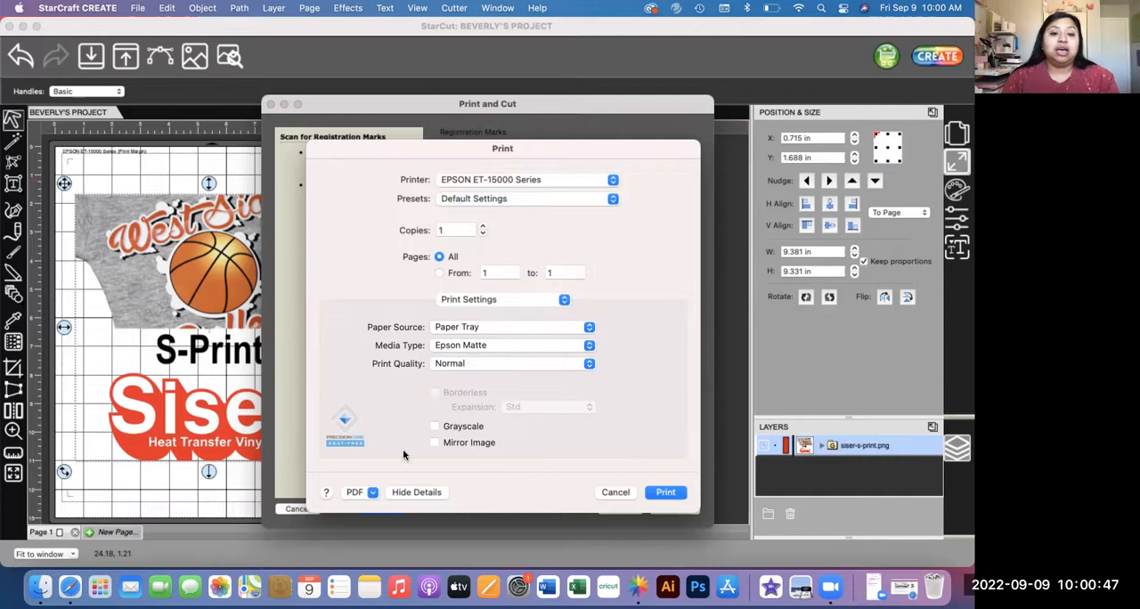
Step: Expand the advanced settings in the printer's Color Options and set the color mode to Adobe RGB
{"action": "left_click", "coordinate": [487, 302]}
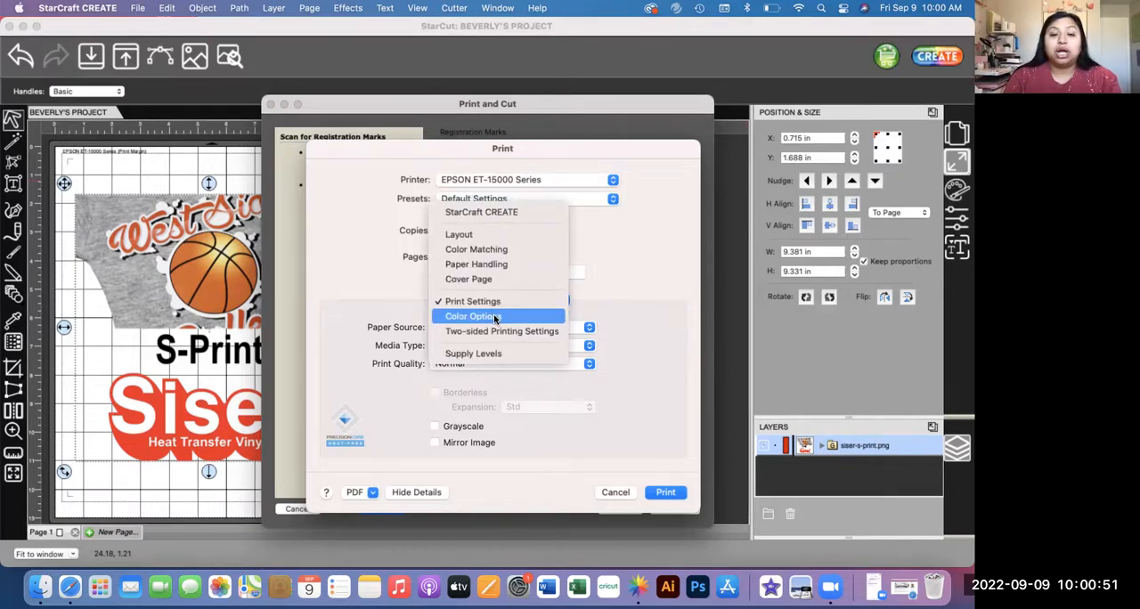
{"action": "left_click", "coordinate": [495, 317]}
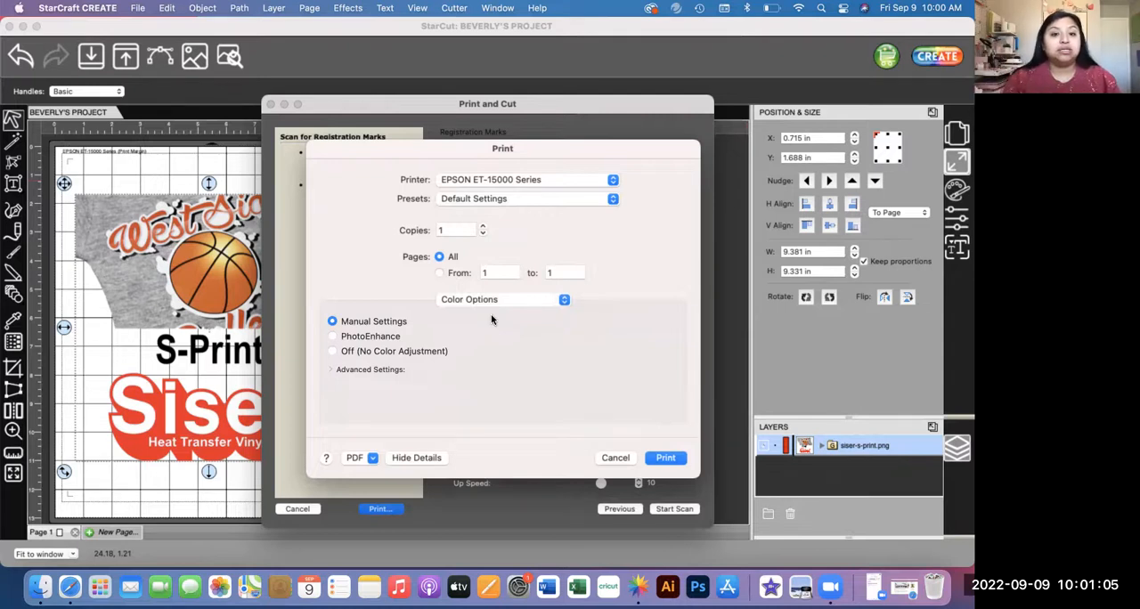
{"action": "left_click", "coordinate": [331, 369]}
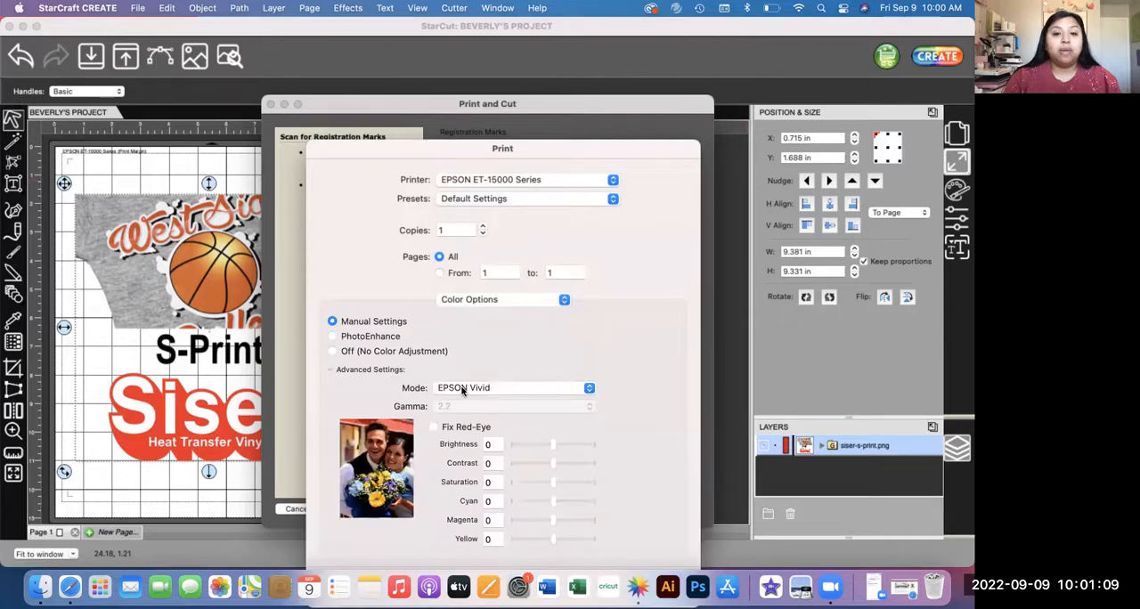
{"action": "left_click", "coordinate": [462, 389]}
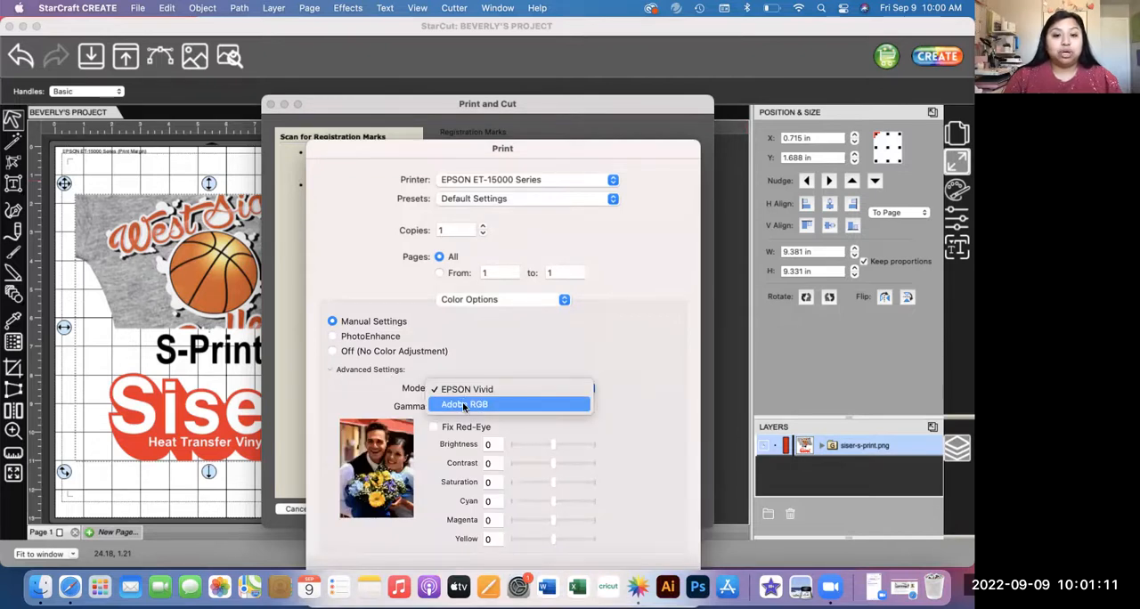
{"action": "left_click", "coordinate": [463, 405]}
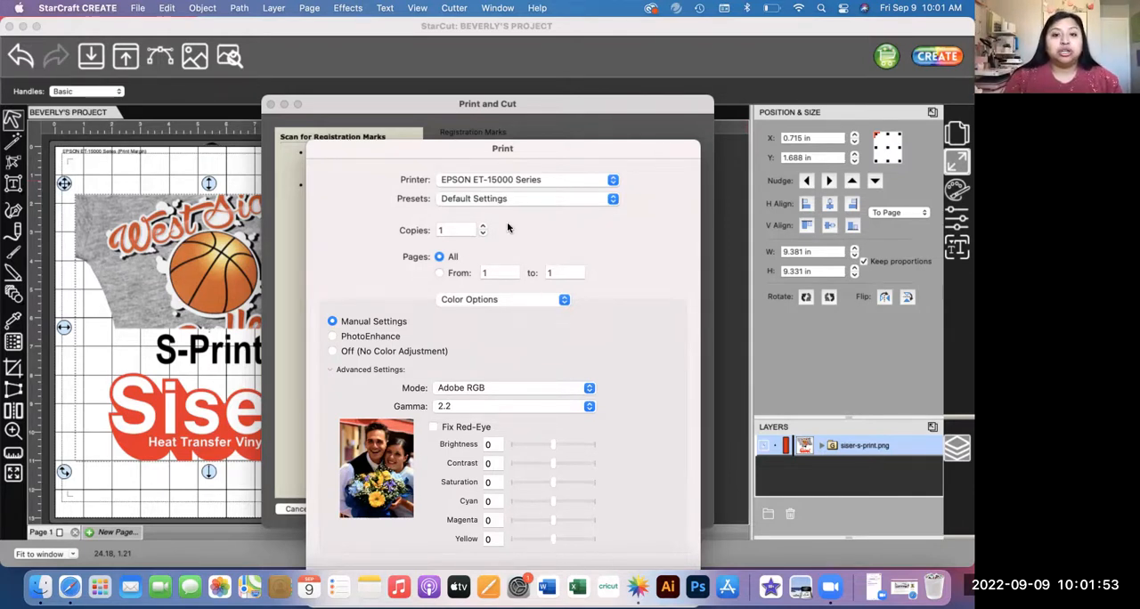
Step: Review the printer's Print Settings once more and close the print setup without printing
{"action": "left_click_drag", "start_coordinate": [525, 167], "coordinate": [512, 54]}
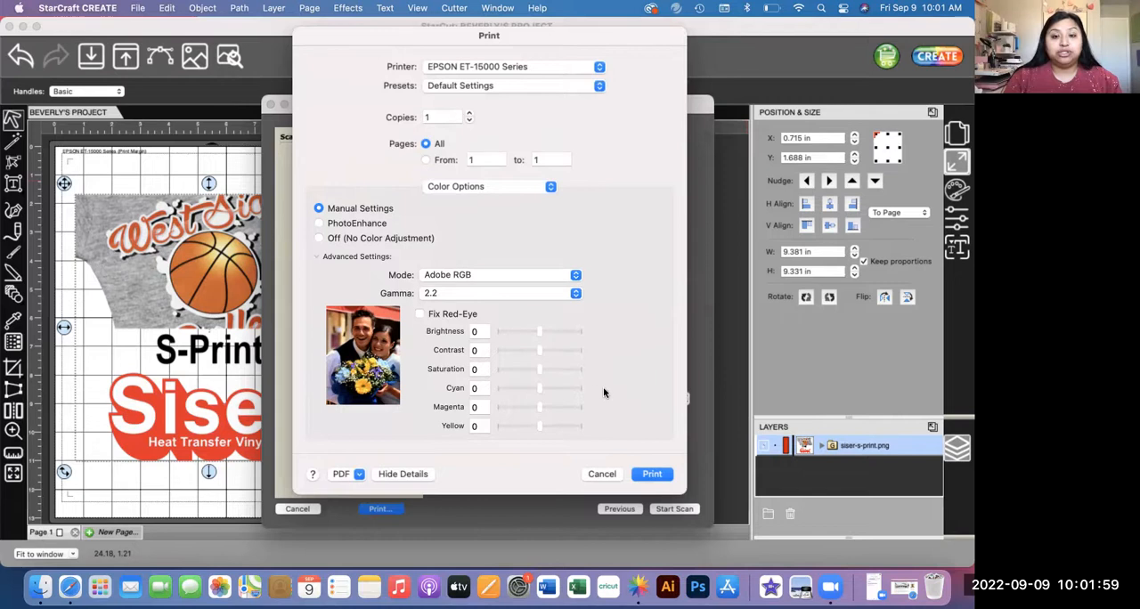
{"action": "left_click", "coordinate": [441, 190]}
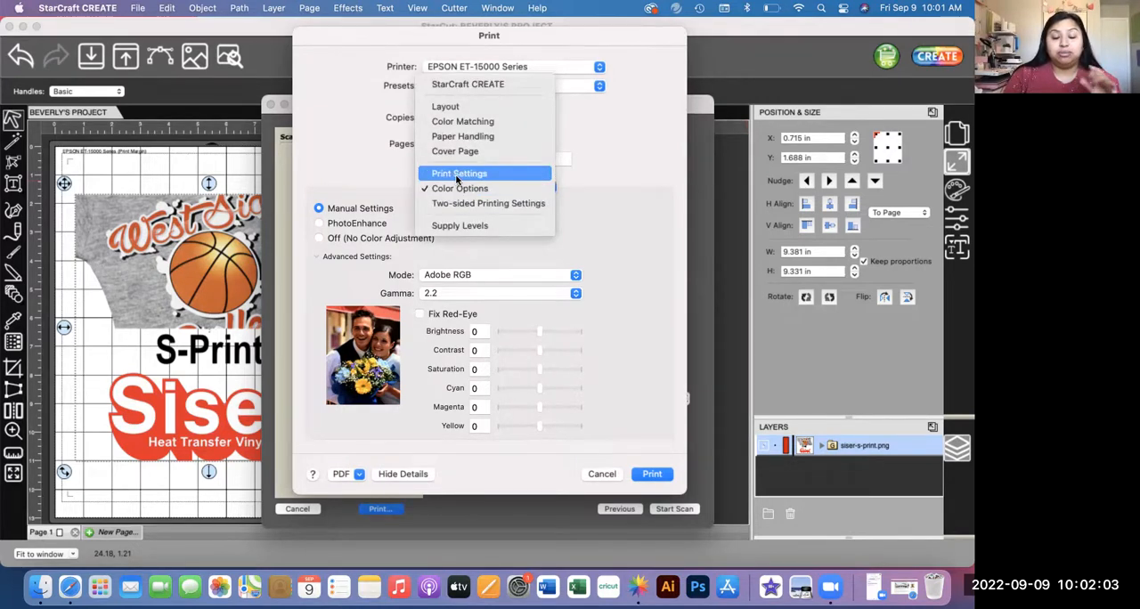
{"action": "left_click", "coordinate": [456, 176]}
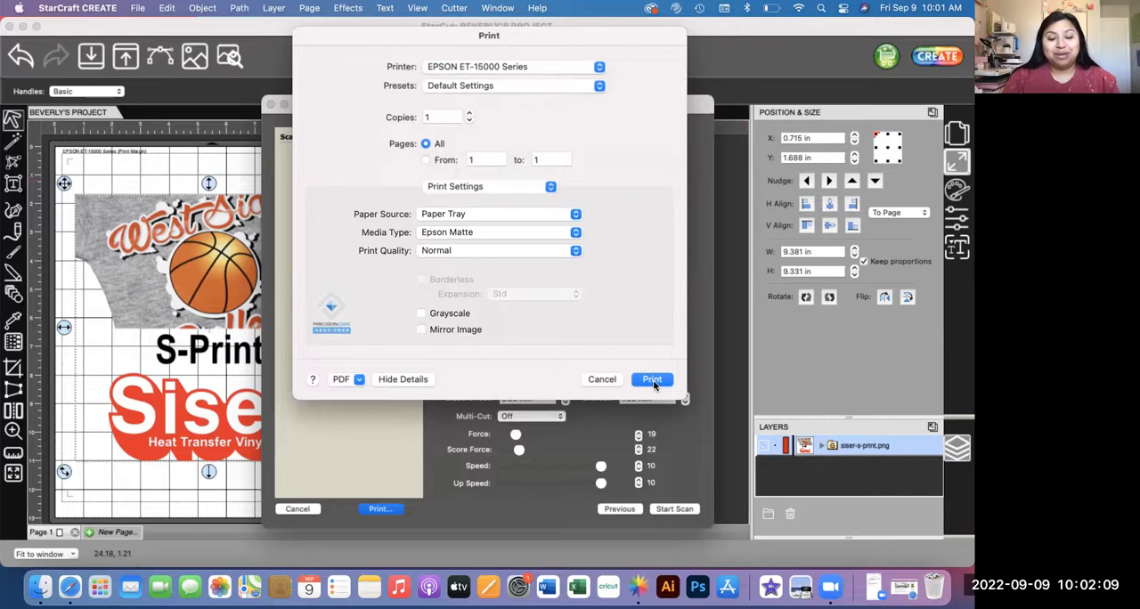
{"action": "left_click", "coordinate": [601, 379]}
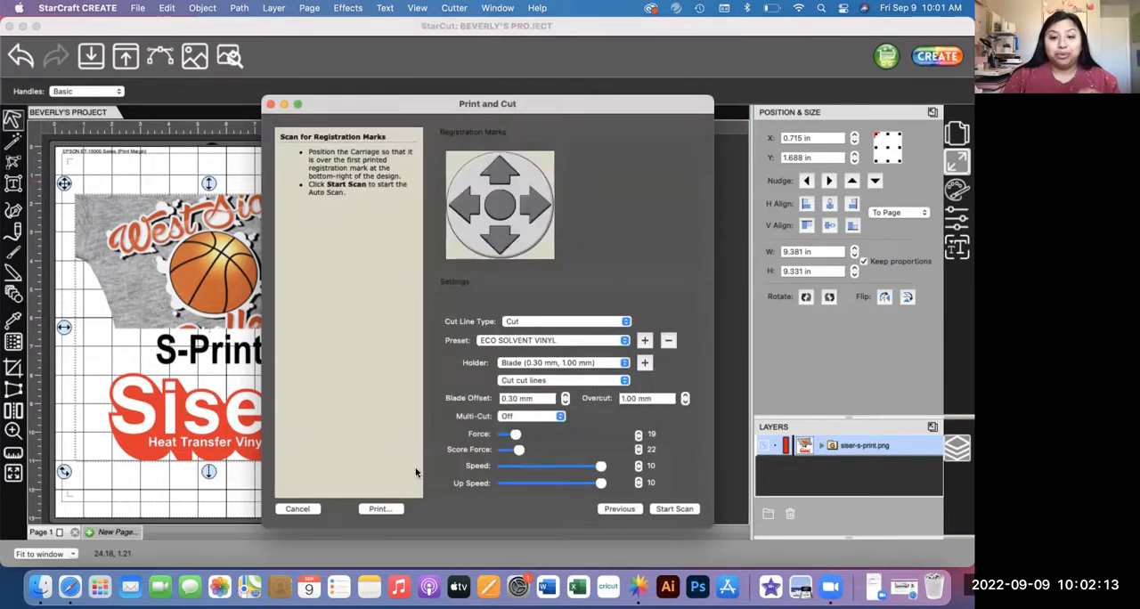